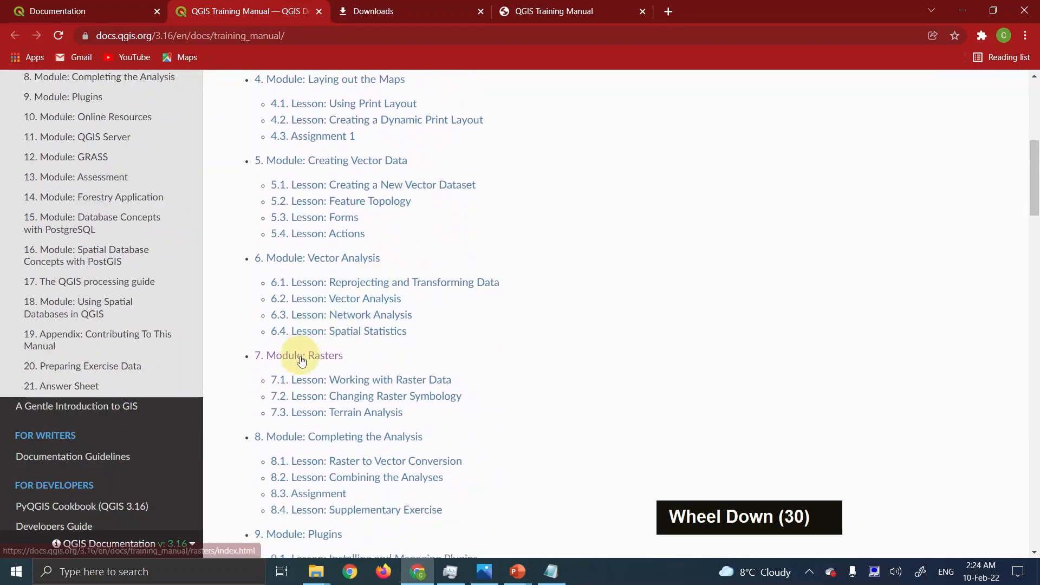
# - Open lesson 7.1, Working with Raster Data, from the Rasters module and read its instructions on loading raster data
pyautogui.click(300, 355)
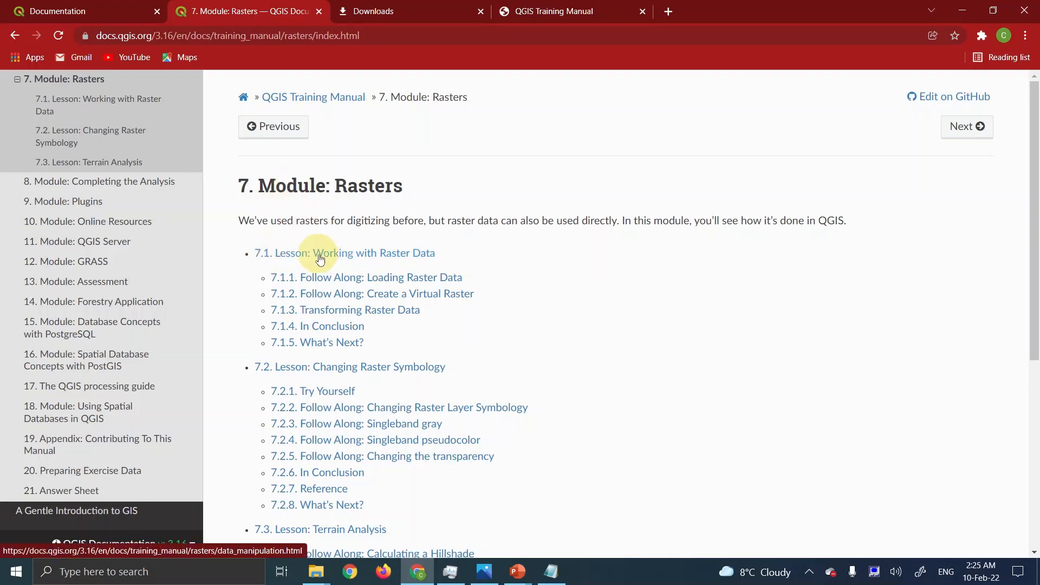
pyautogui.click(354, 255)
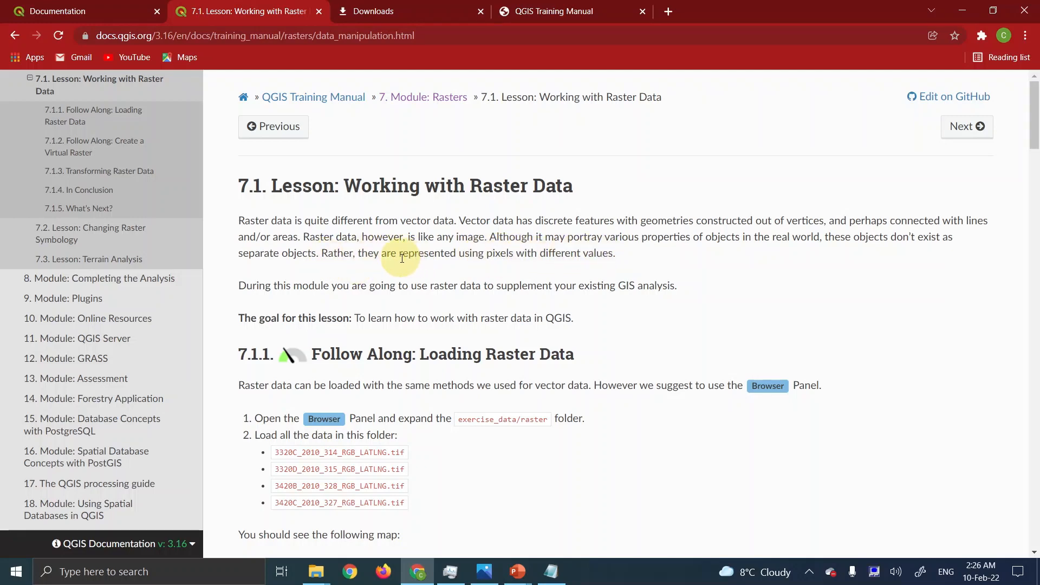
pyautogui.moveTo(483, 254); pyautogui.dragTo(520, 254)
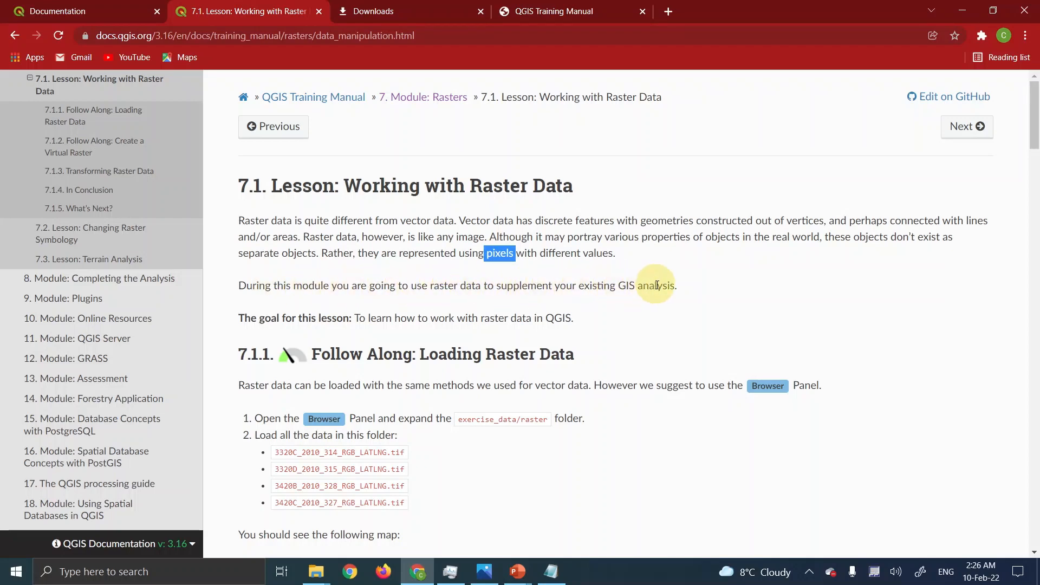
pyautogui.scroll(-2, 655, 285)
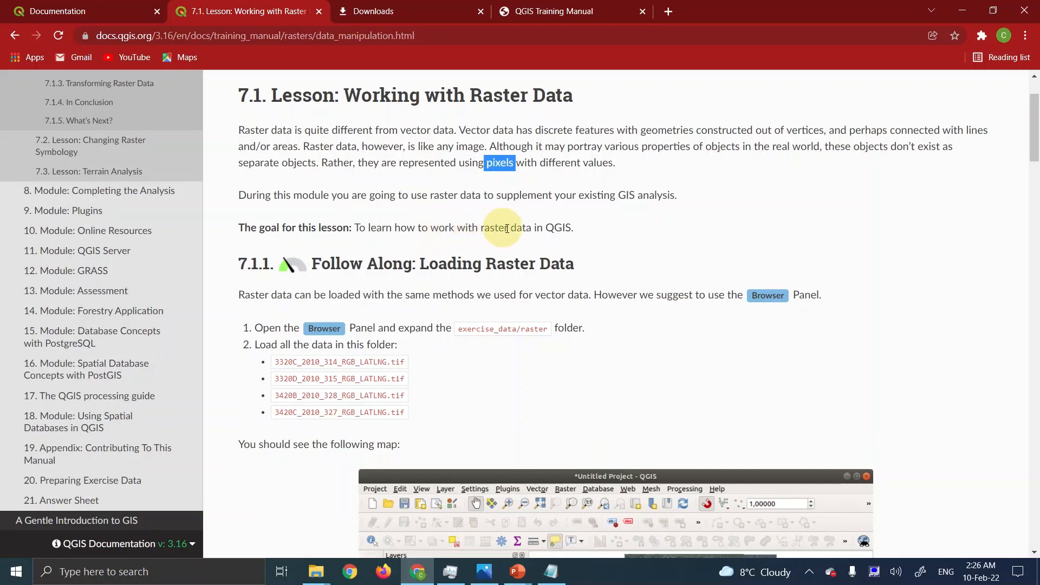
pyautogui.scroll(-1, 599, 238)
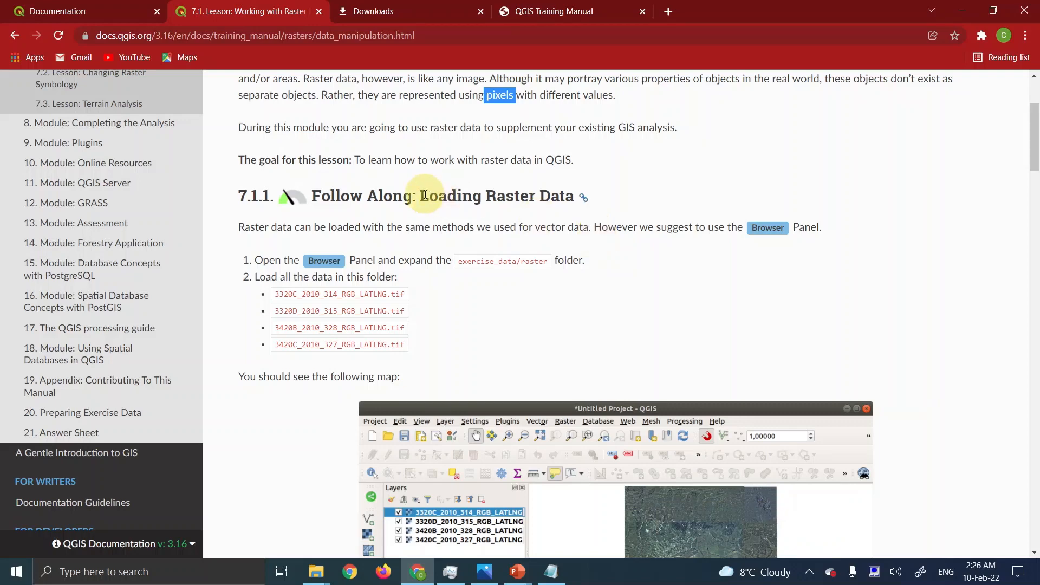
pyautogui.moveTo(416, 196); pyautogui.dragTo(585, 196)
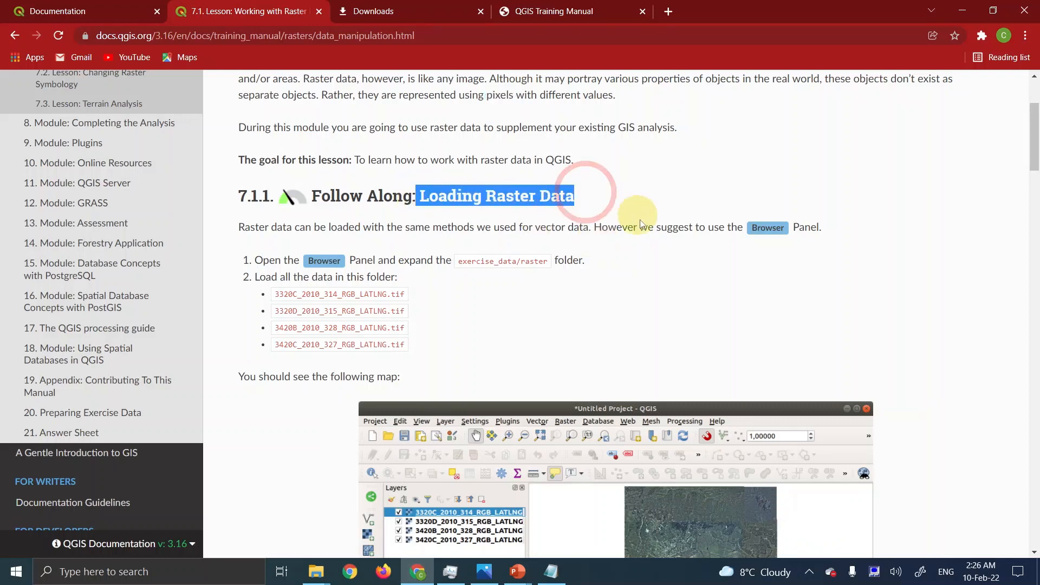
pyautogui.click(570, 229)
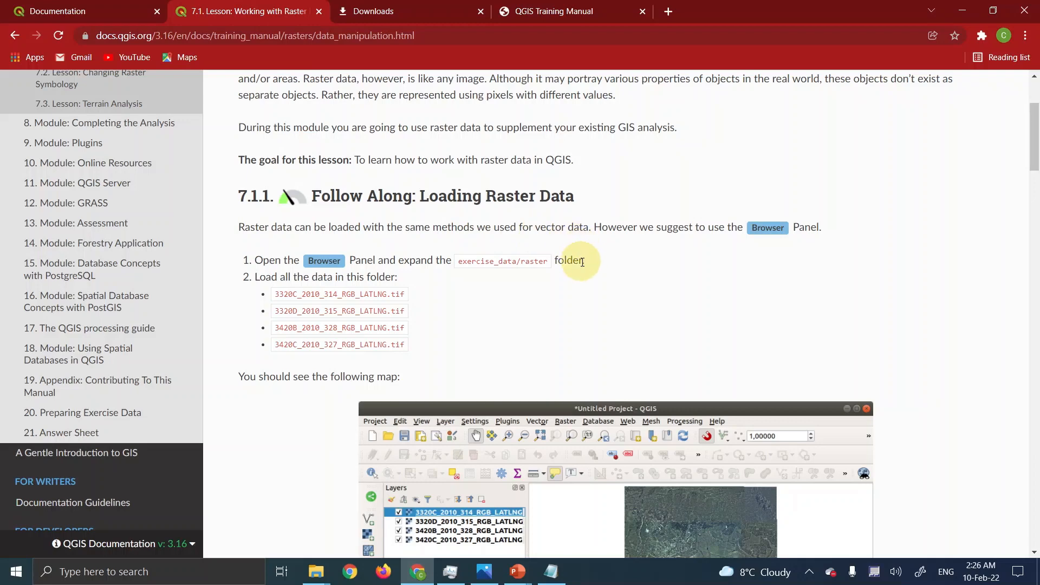
pyautogui.scroll(-5, 580, 261)
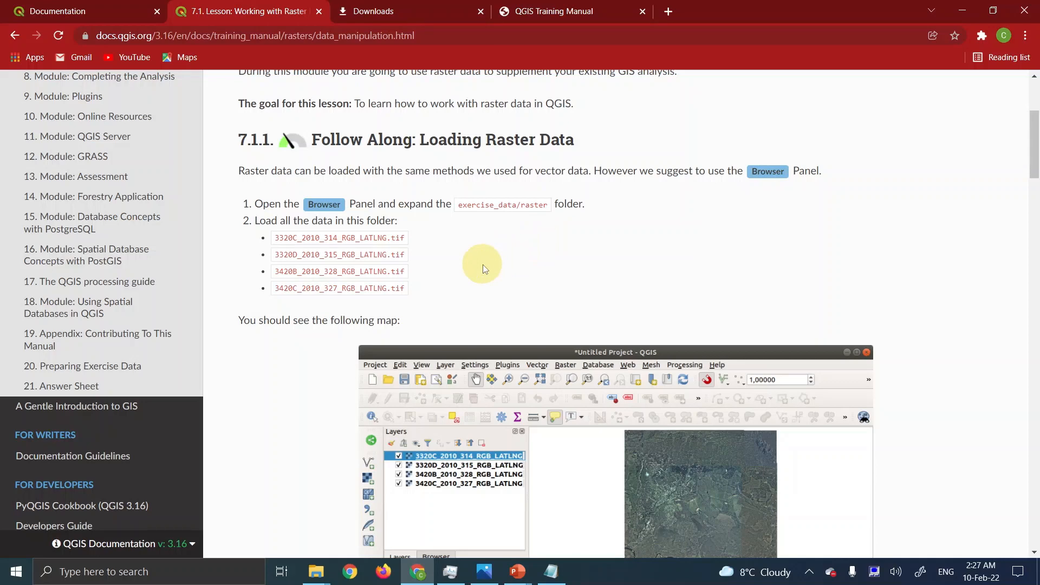
# - Launch QGIS Desktop 3.22.3 and maximize its window
pyautogui.click(199, 577)
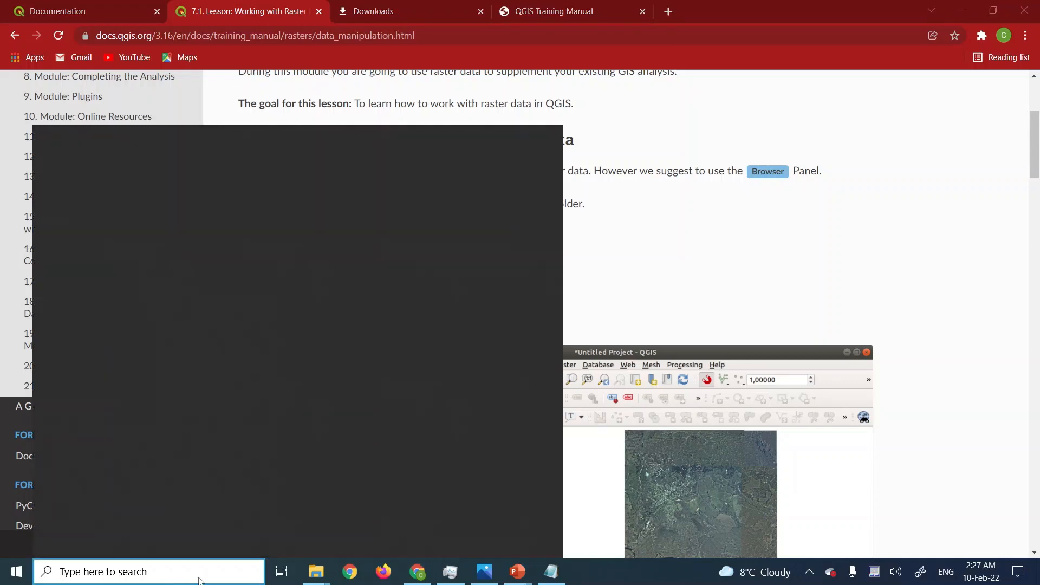
pyautogui.write('qgi')
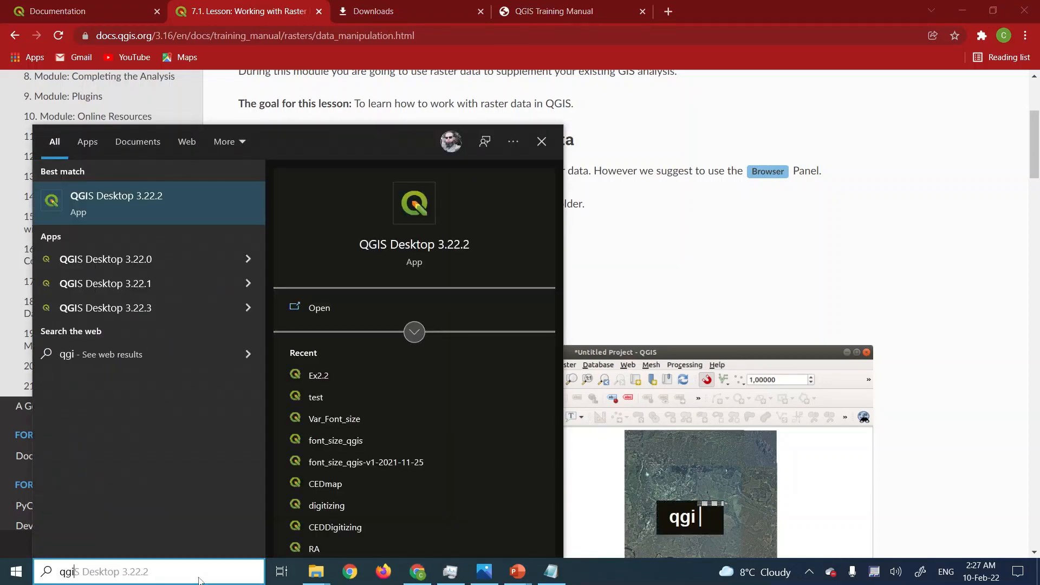
pyautogui.write('s')
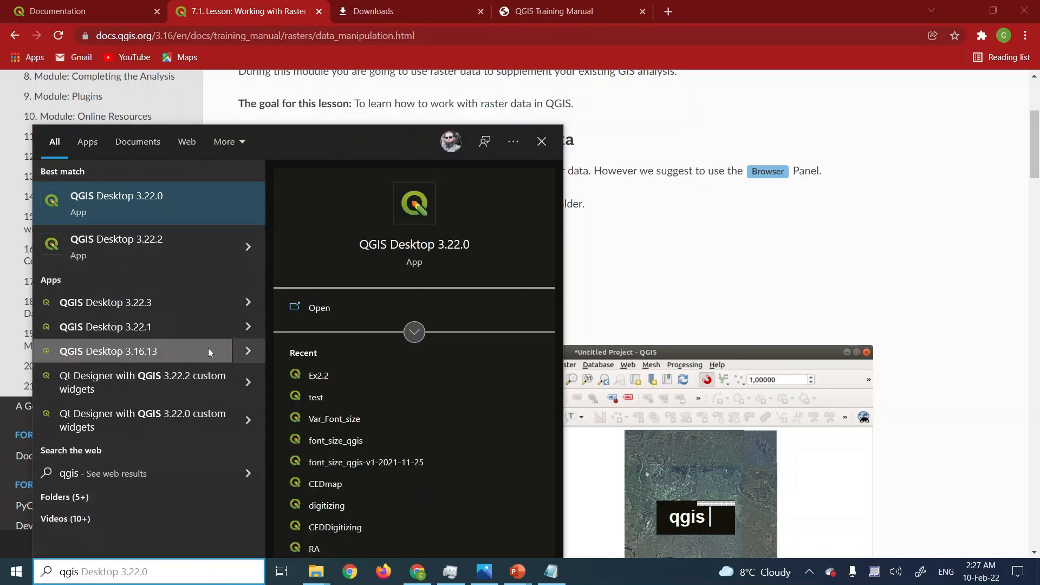
pyautogui.click(147, 304)
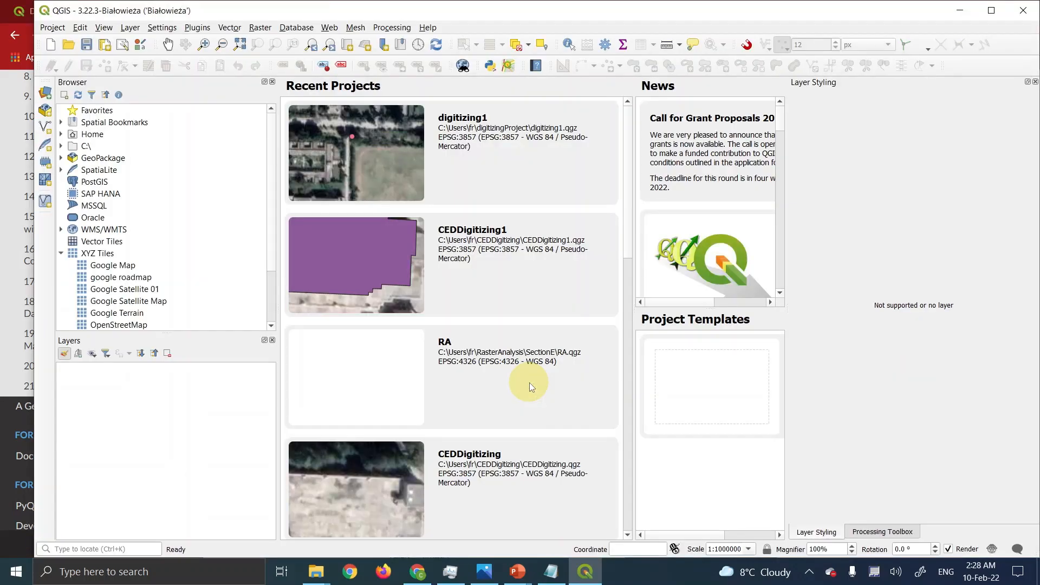
pyautogui.click(991, 10)
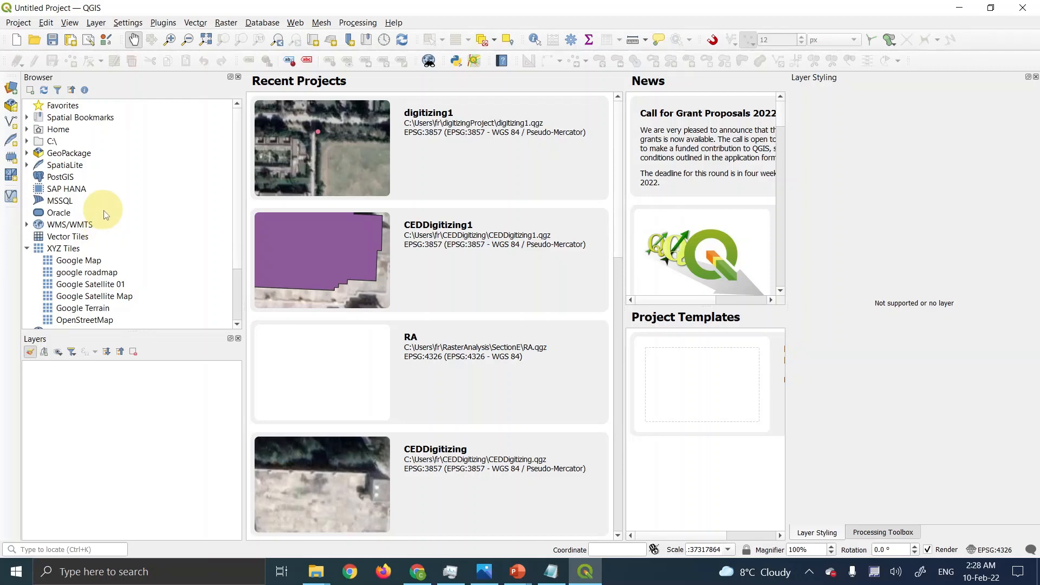
# - Browse the C: drive in the QGIS file browser to the user's home folder and expand its Downloads folder
pyautogui.click(26, 250)
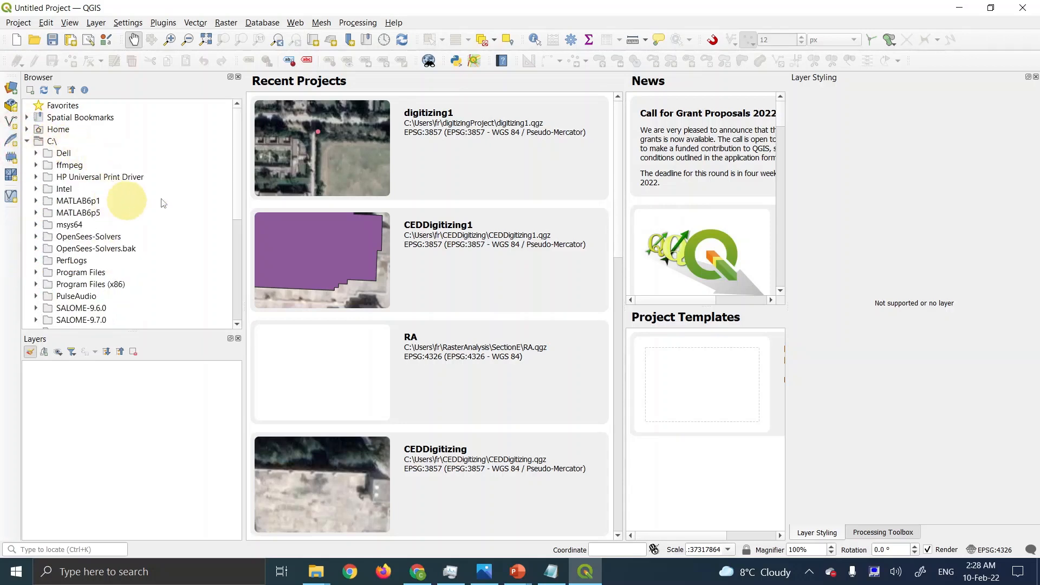
pyautogui.moveTo(236, 191); pyautogui.dragTo(238, 210)
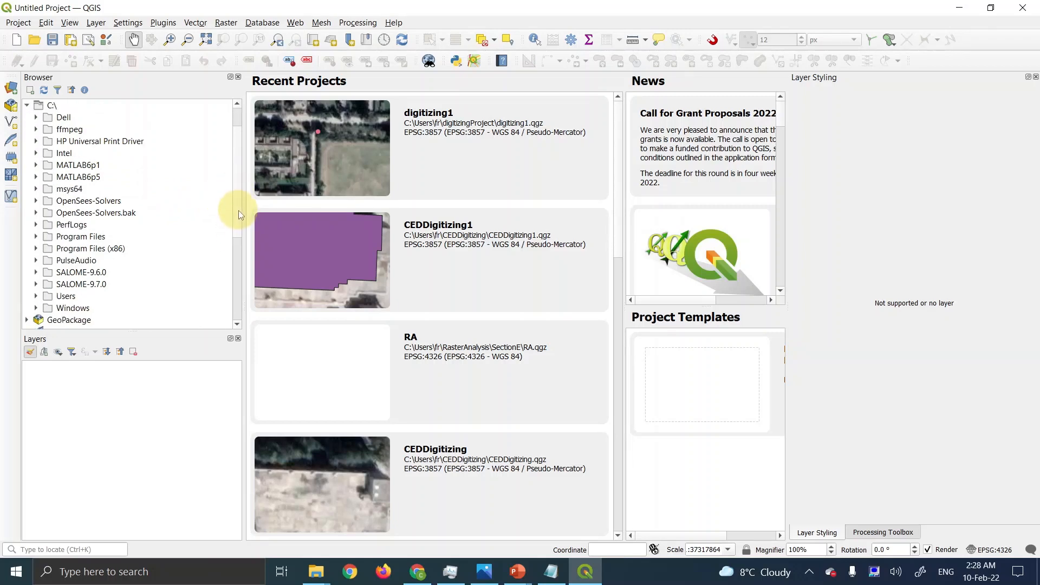
pyautogui.click(36, 297)
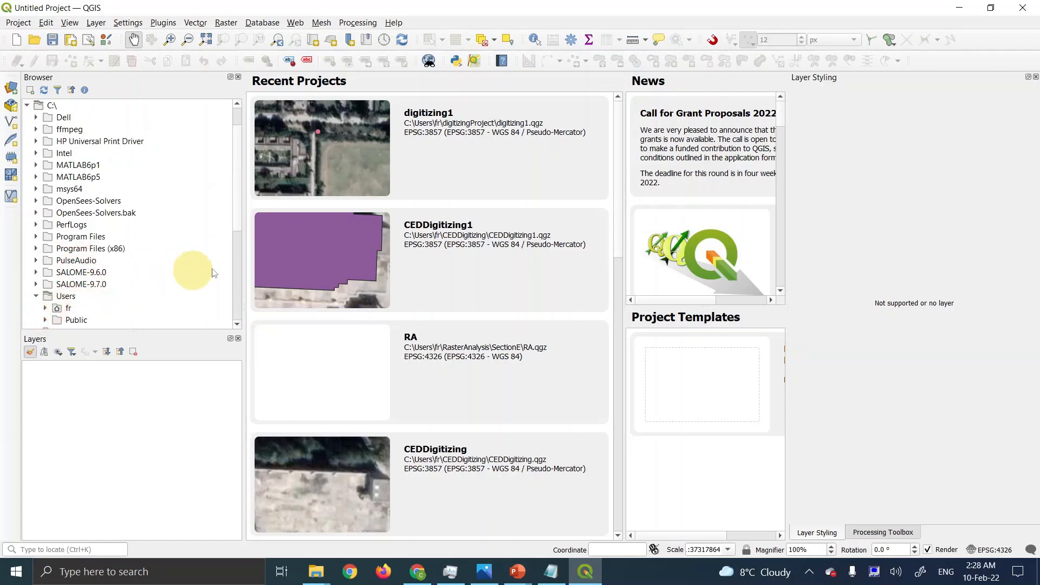
pyautogui.moveTo(236, 214); pyautogui.dragTo(239, 232)
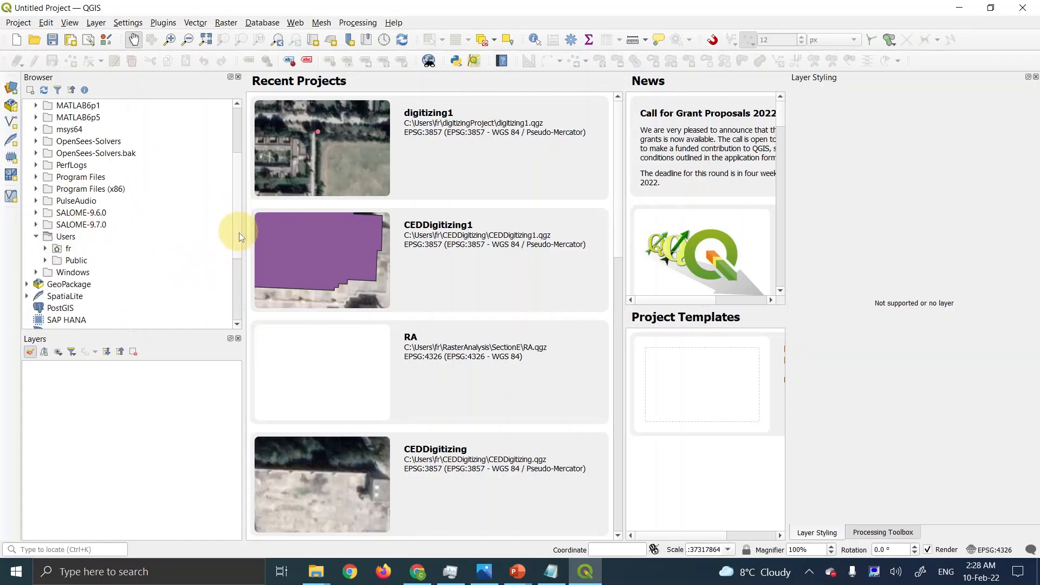
pyautogui.click(45, 248)
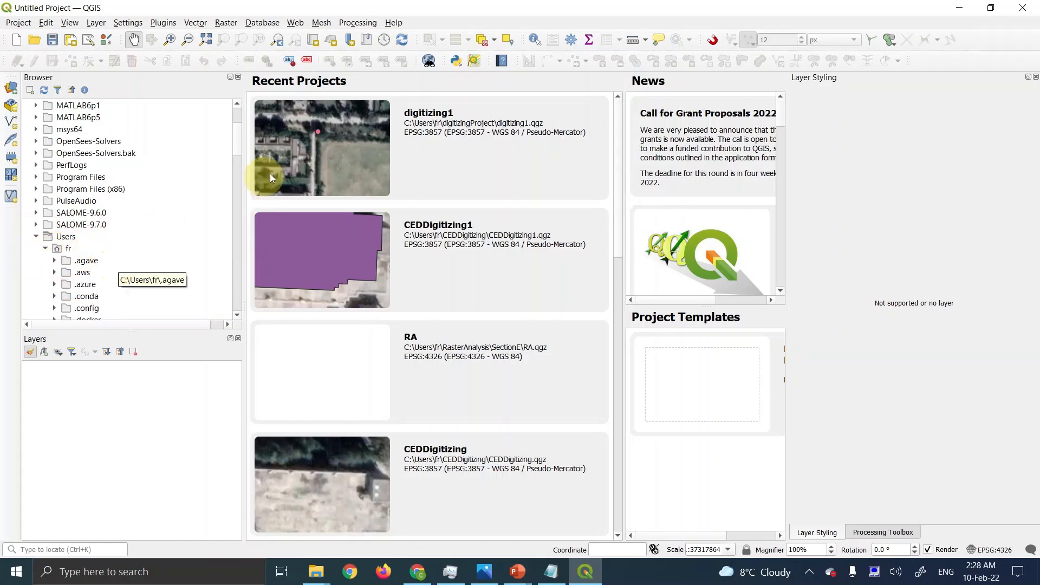
pyautogui.moveTo(236, 135); pyautogui.dragTo(242, 177)
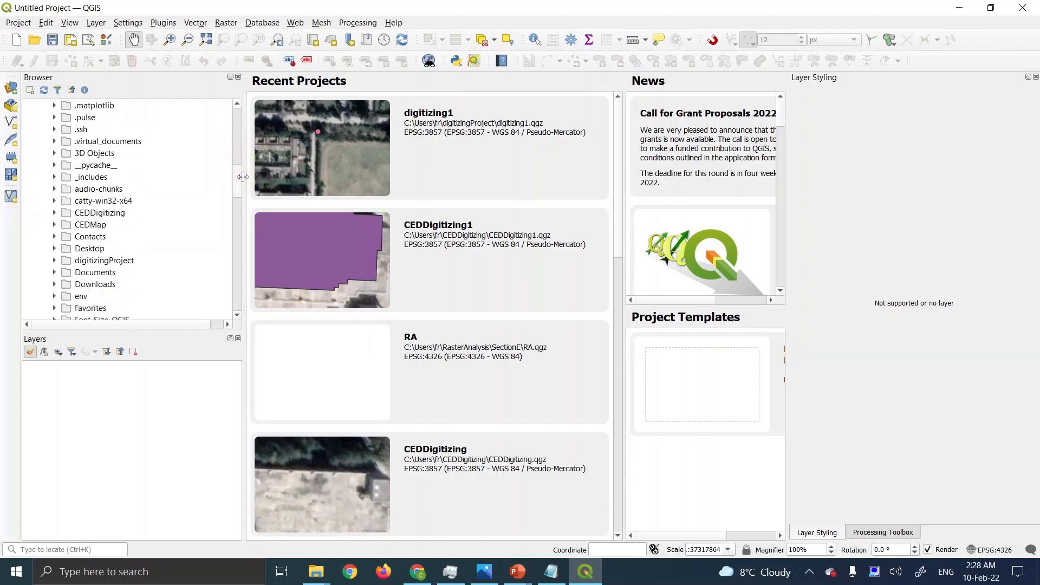
pyautogui.click(74, 286)
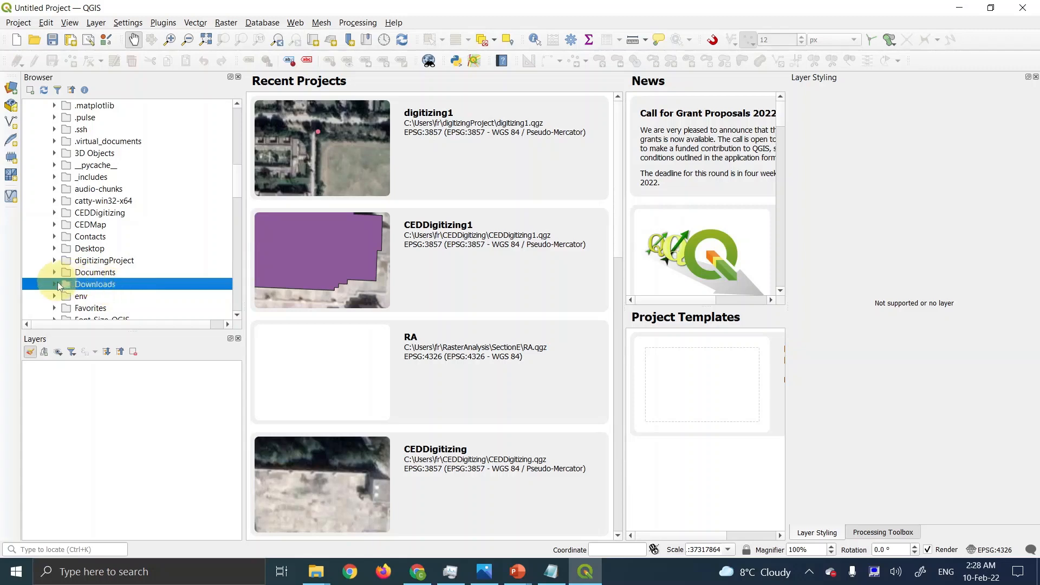
pyautogui.click(55, 284)
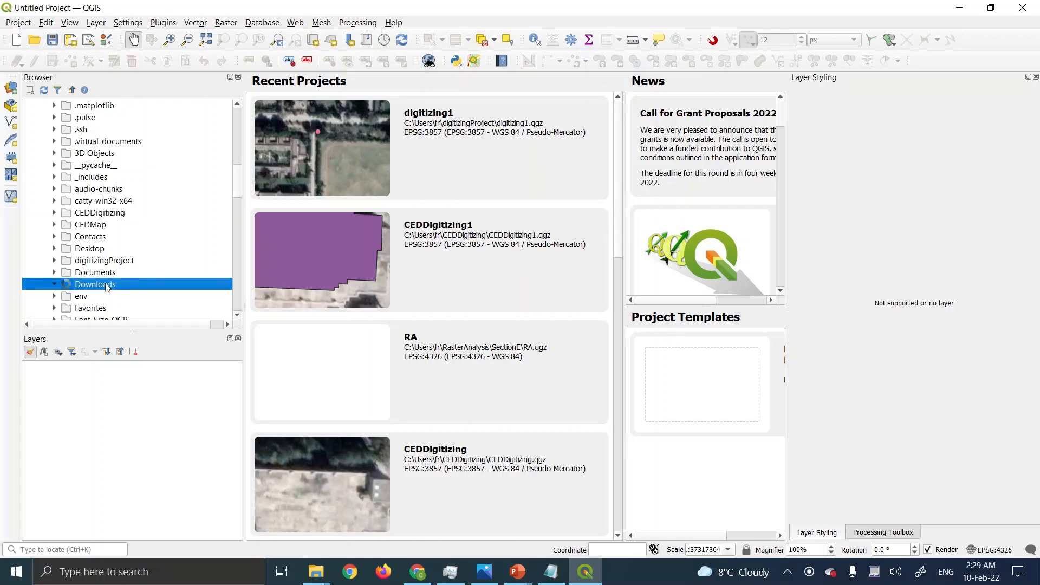
pyautogui.scroll(-2, 236, 185)
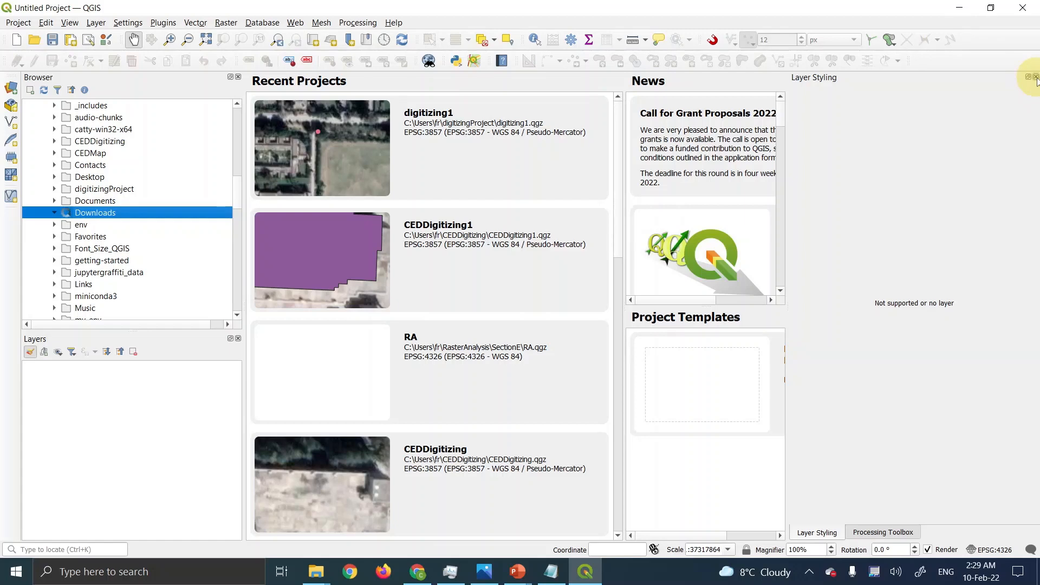
# - Close the Layer Styling and Processing Toolbox panels
pyautogui.click(1035, 77)
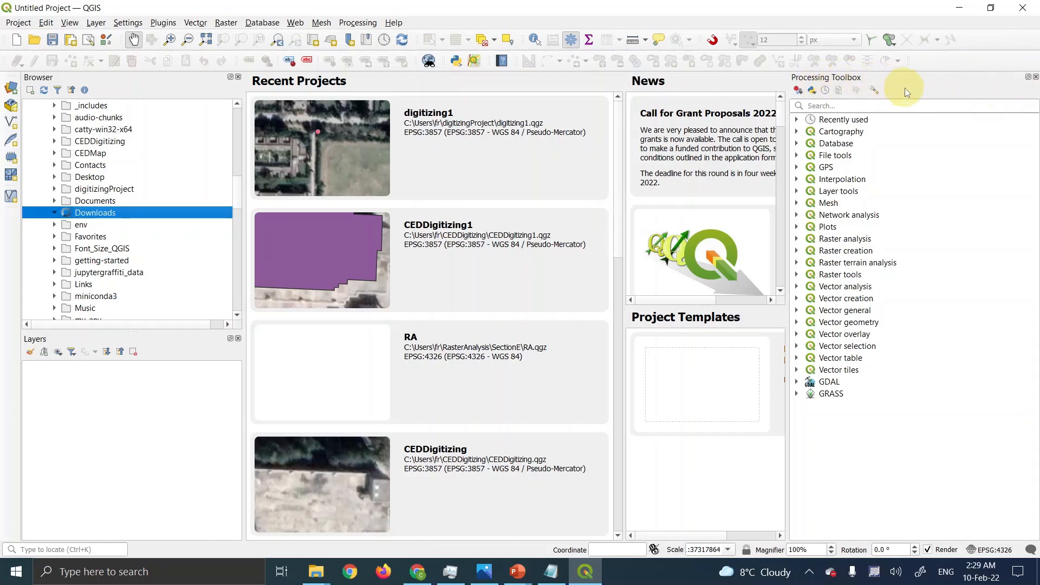
pyautogui.click(1035, 77)
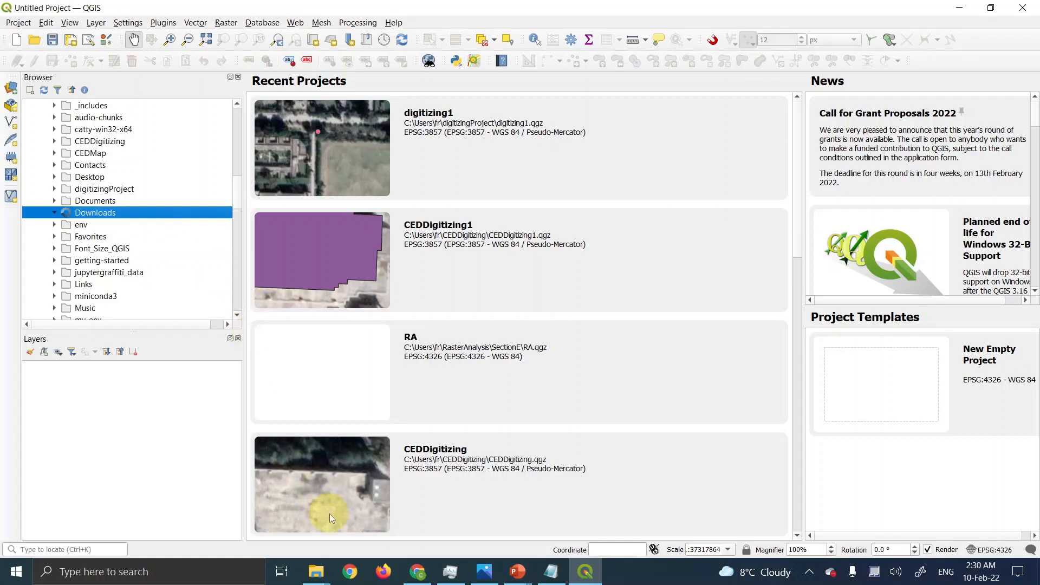
# - Switch to the Downloads folder in File Explorer and copy the QGIS-Training-Data-release_3.16 folder
pyautogui.click(316, 571)
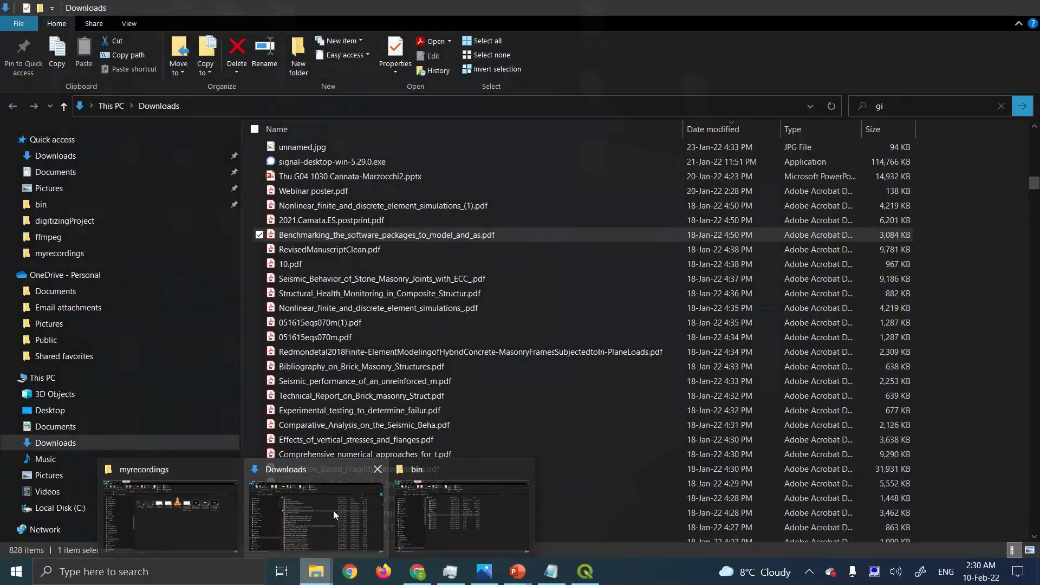
pyautogui.click(333, 510)
pyautogui.doubleClick(410, 351)
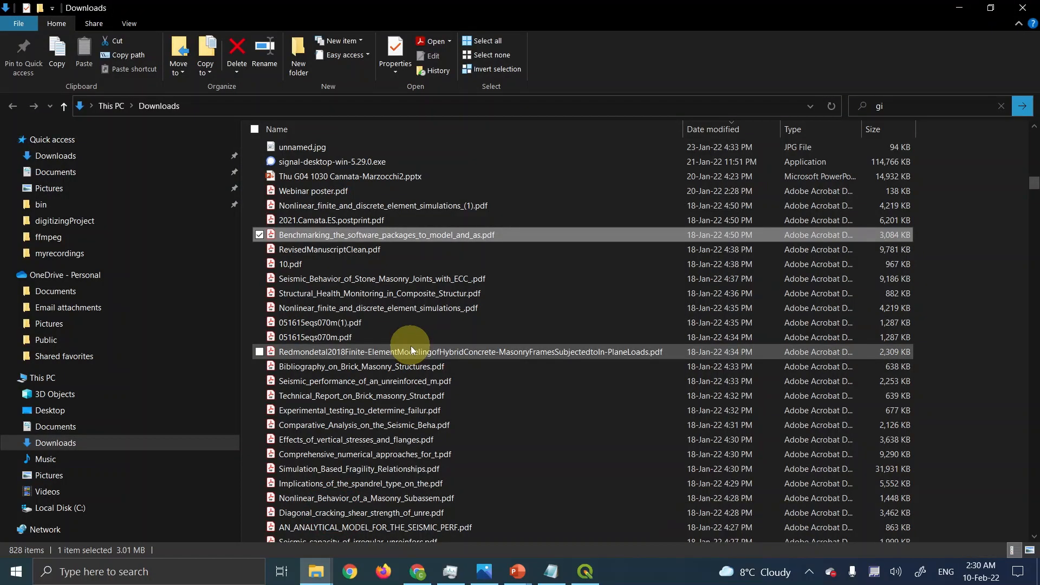
pyautogui.moveTo(1033, 188); pyautogui.dragTo(1033, 145)
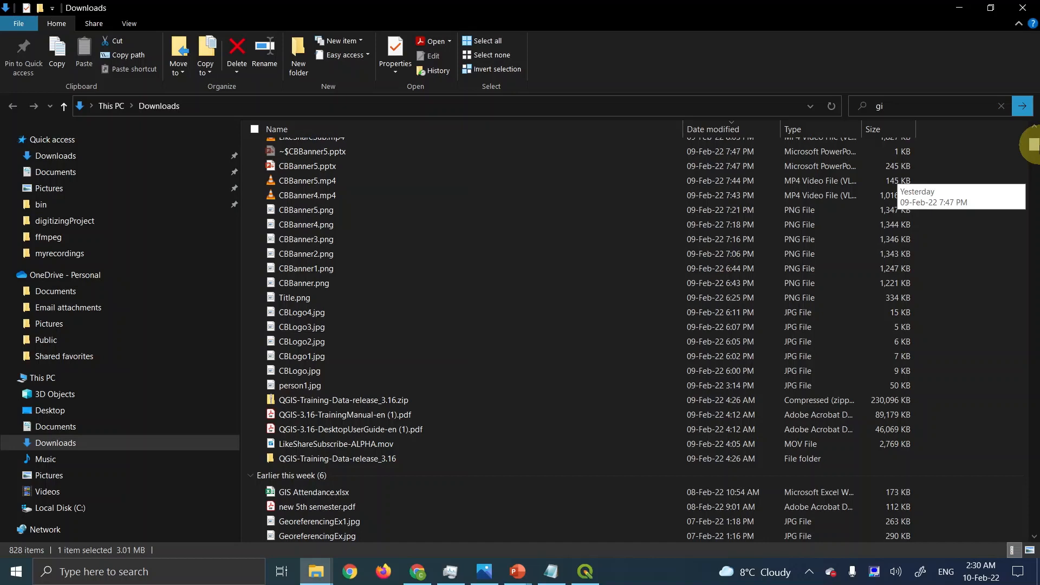
pyautogui.click(373, 459)
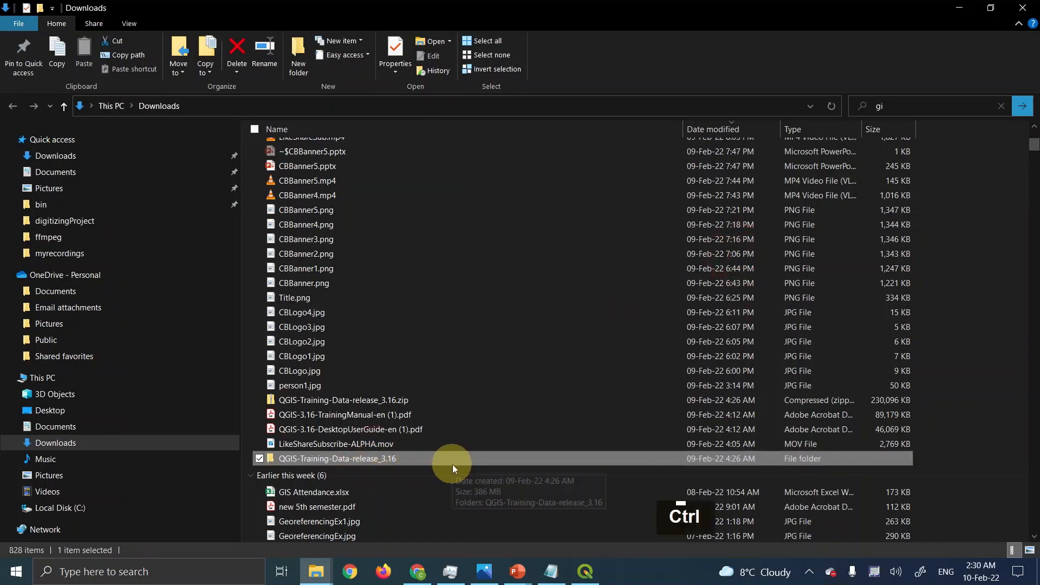
pyautogui.hotkey('ctrl', 'c')
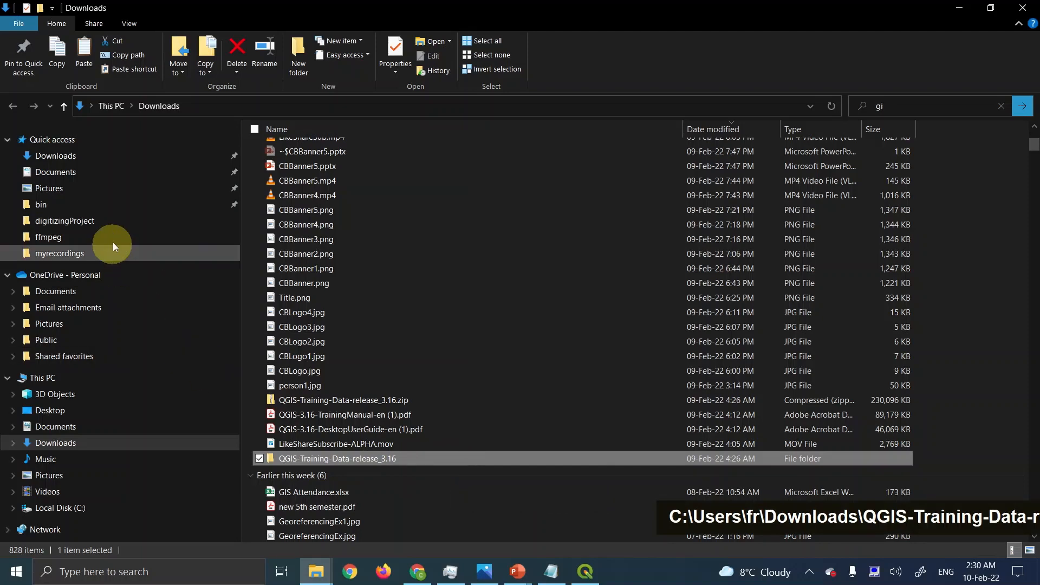
# - Paste the copied training data folder into Documents, replacing the files in the destination
pyautogui.click(47, 428)
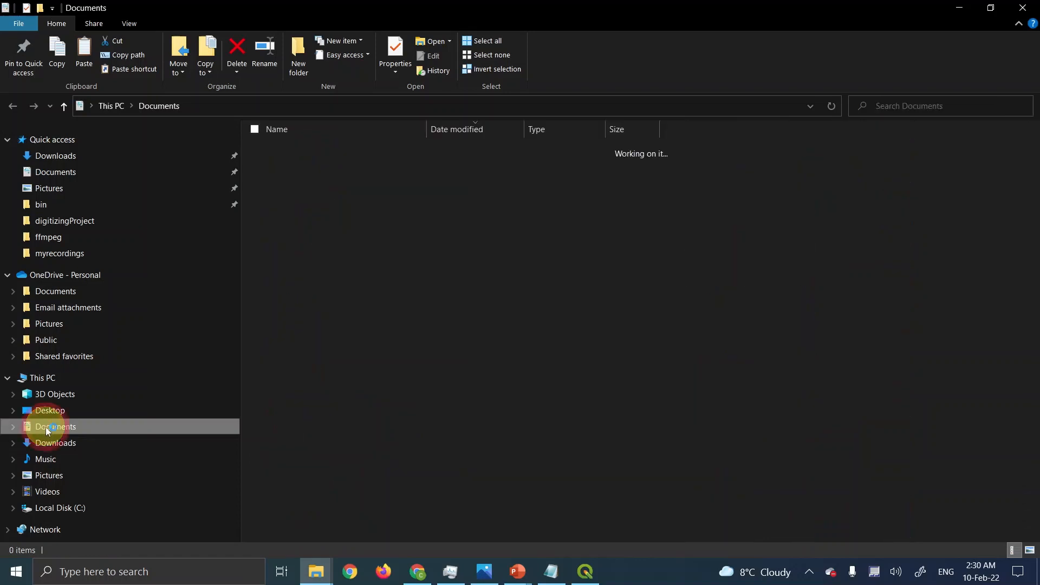
pyautogui.rightClick(720, 202)
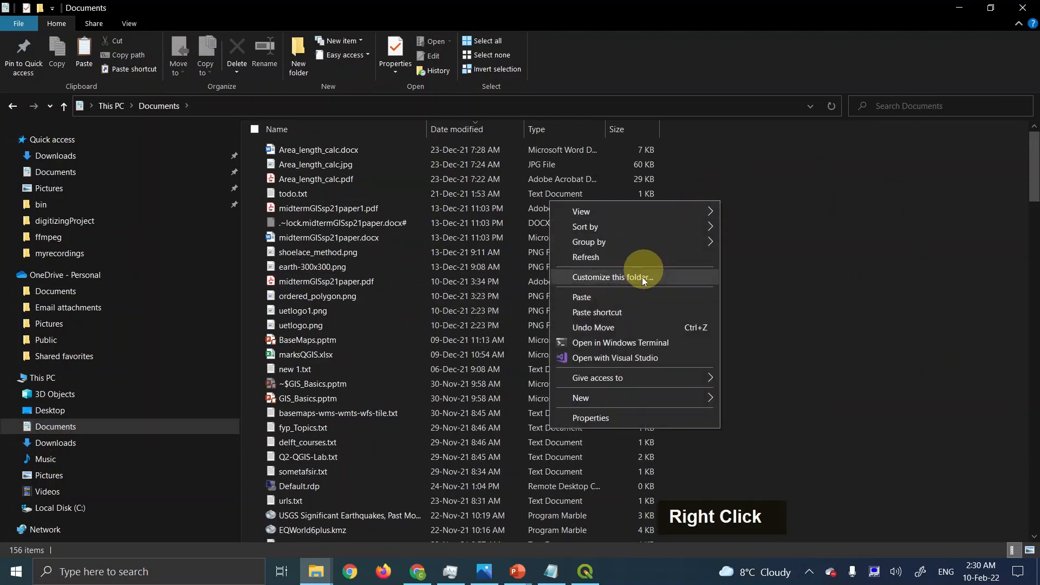
pyautogui.click(637, 297)
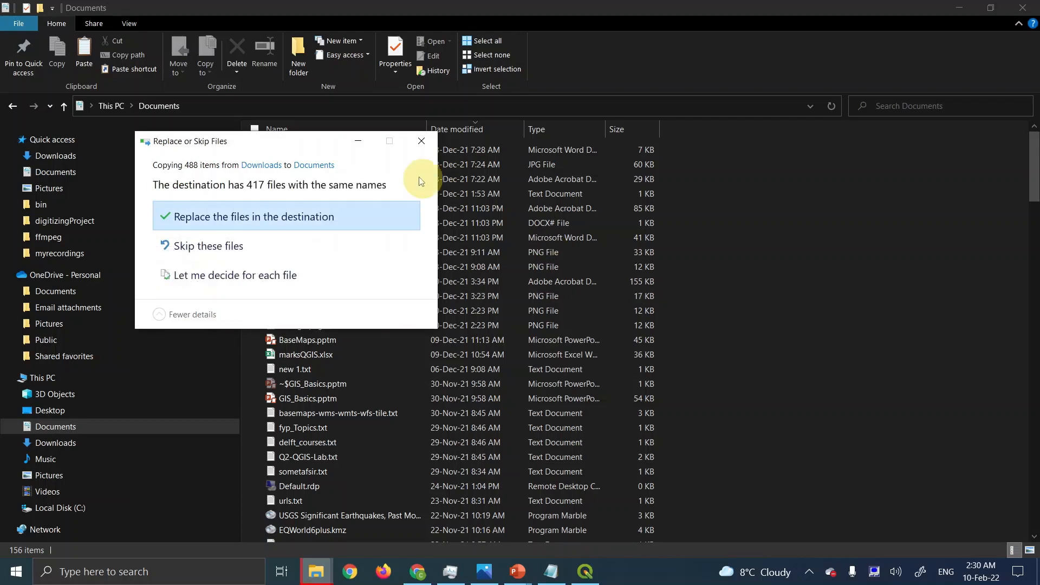
pyautogui.click(317, 219)
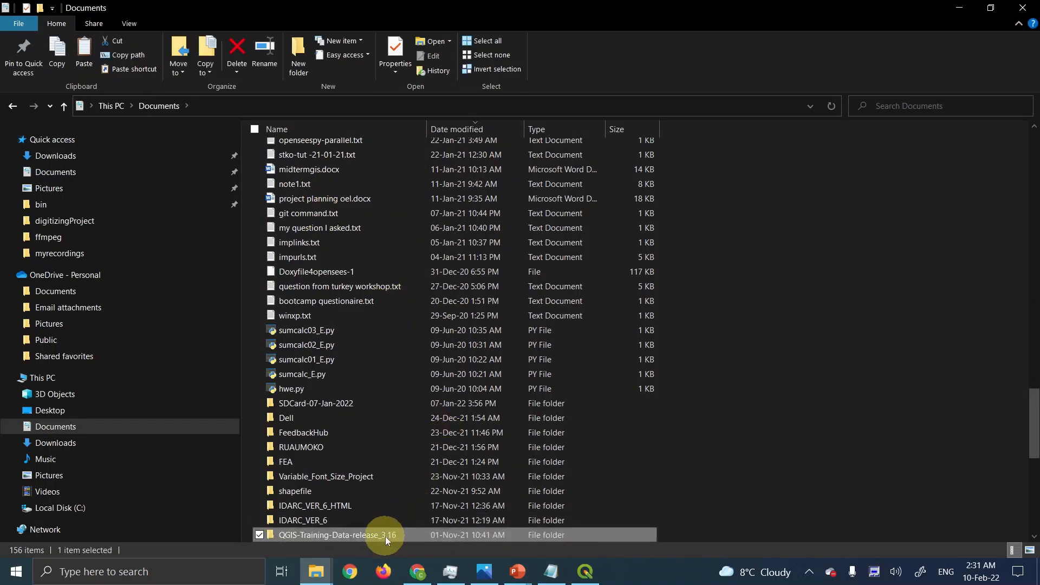
# - Check the contents of the QGIS-Training-Data-release_3.16 folder in Documents, and switch back to QGIS
pyautogui.doubleClick(385, 536)
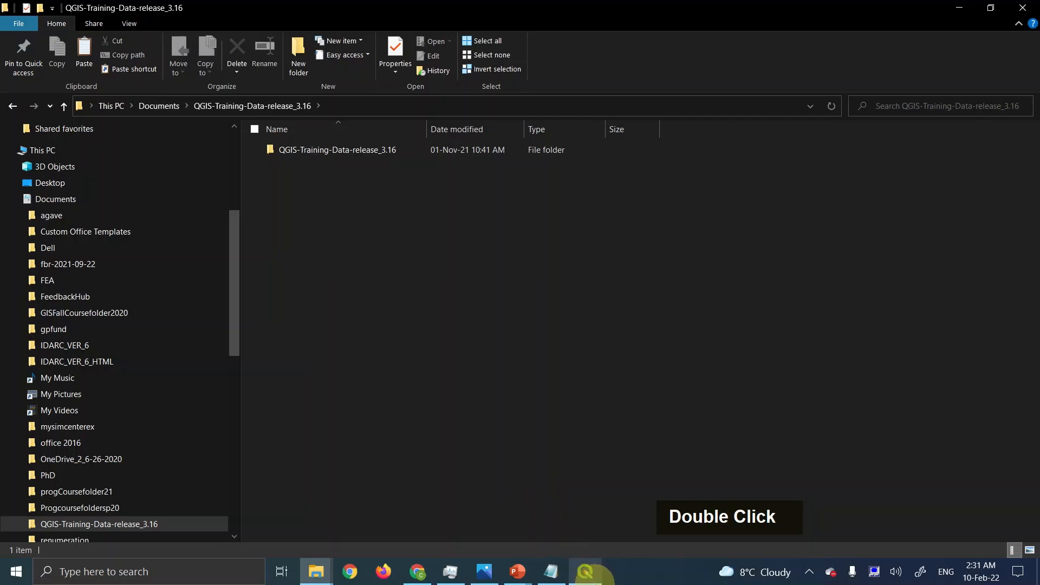
pyautogui.click(585, 574)
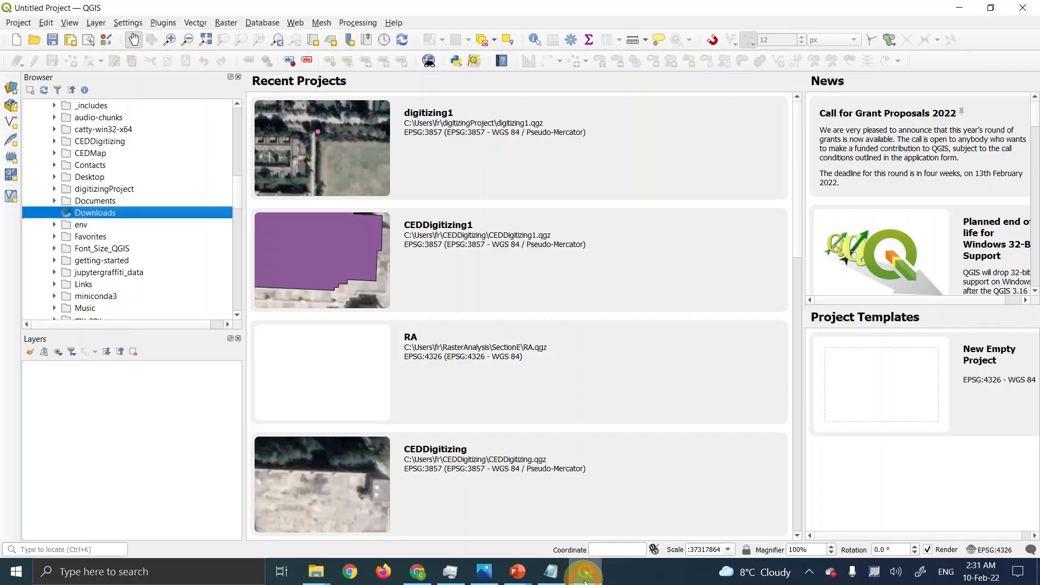
# - Expand the Documents folder in the Browser and select the QGIS-Training-Data-release_3.16 folder
pyautogui.click(54, 200)
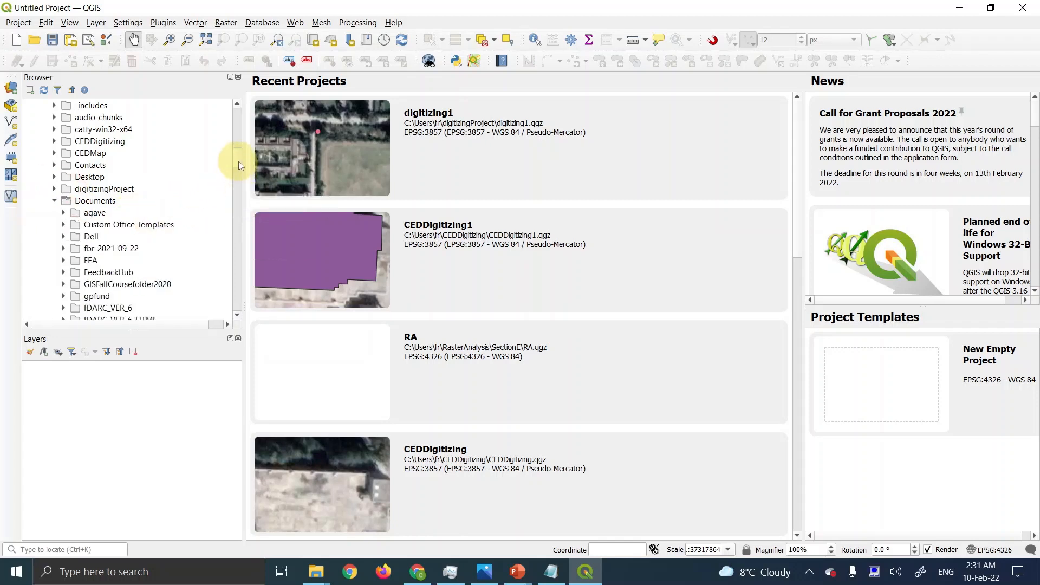
pyautogui.moveTo(238, 161); pyautogui.dragTo(239, 174)
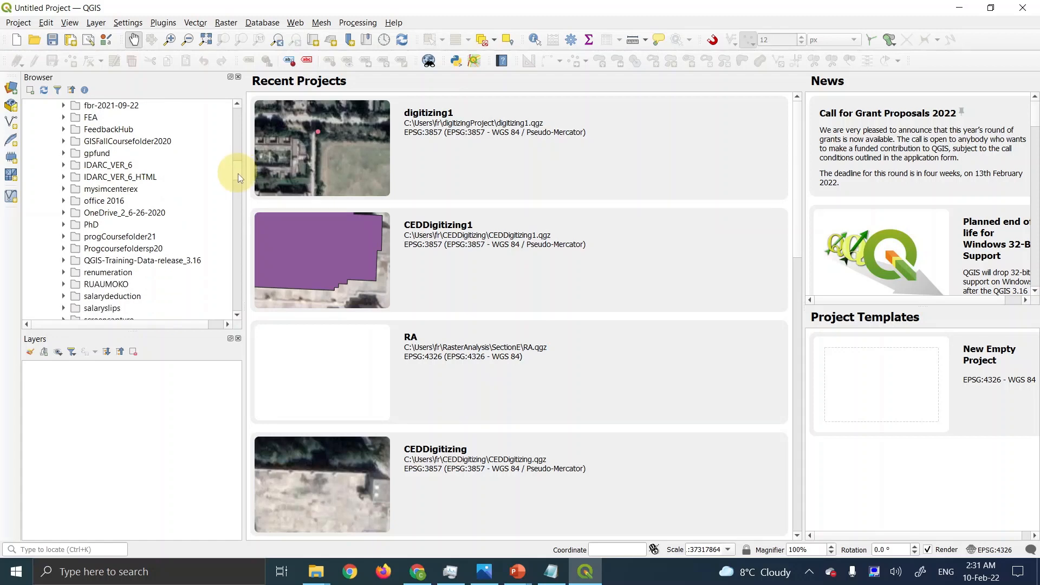
pyautogui.click(174, 258)
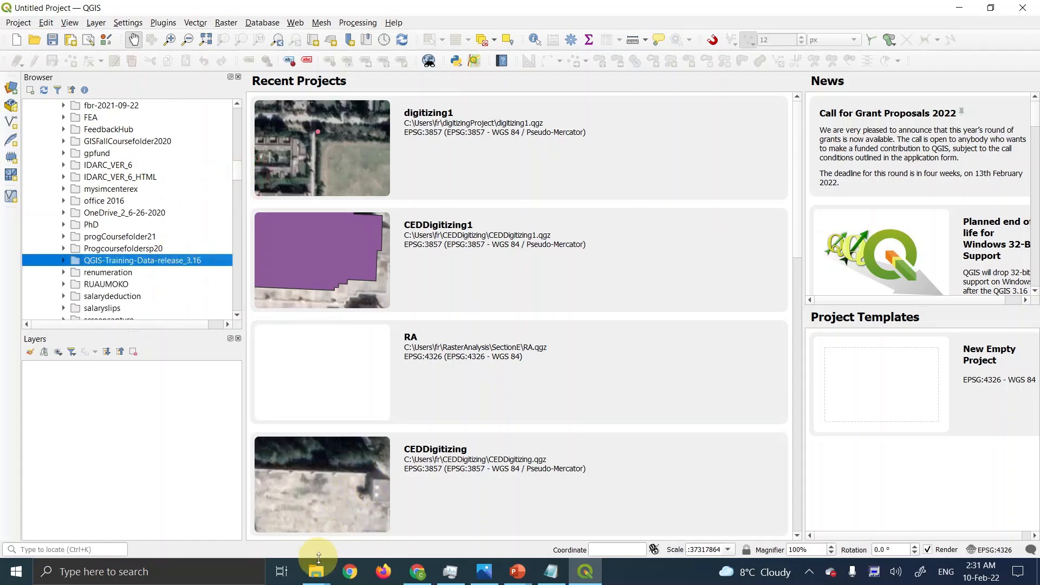
# - Check the contents of the copied training data folder in File Explorer, and return to QGIS
pyautogui.click(319, 575)
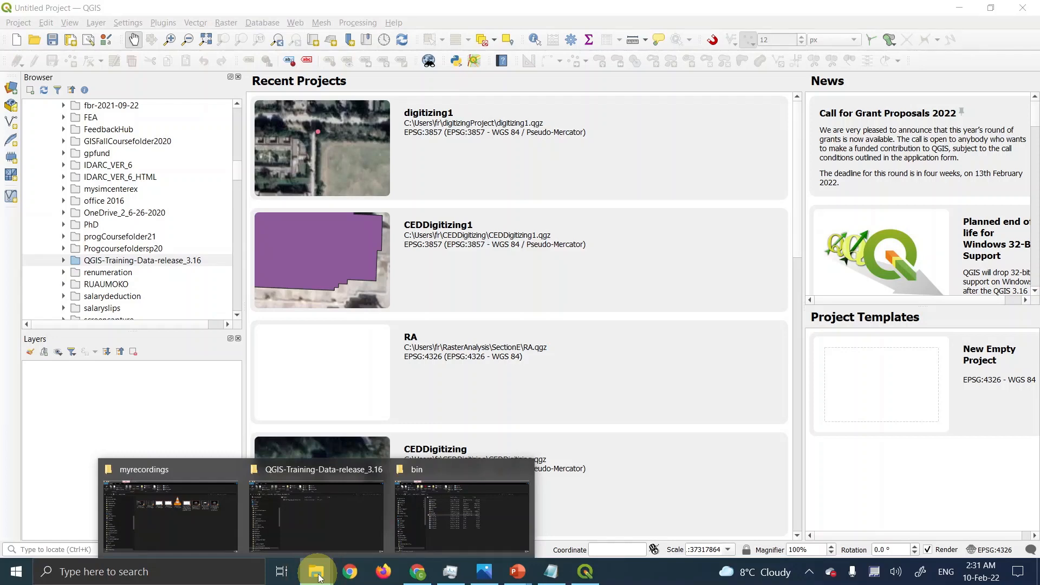
pyautogui.moveTo(336, 512)
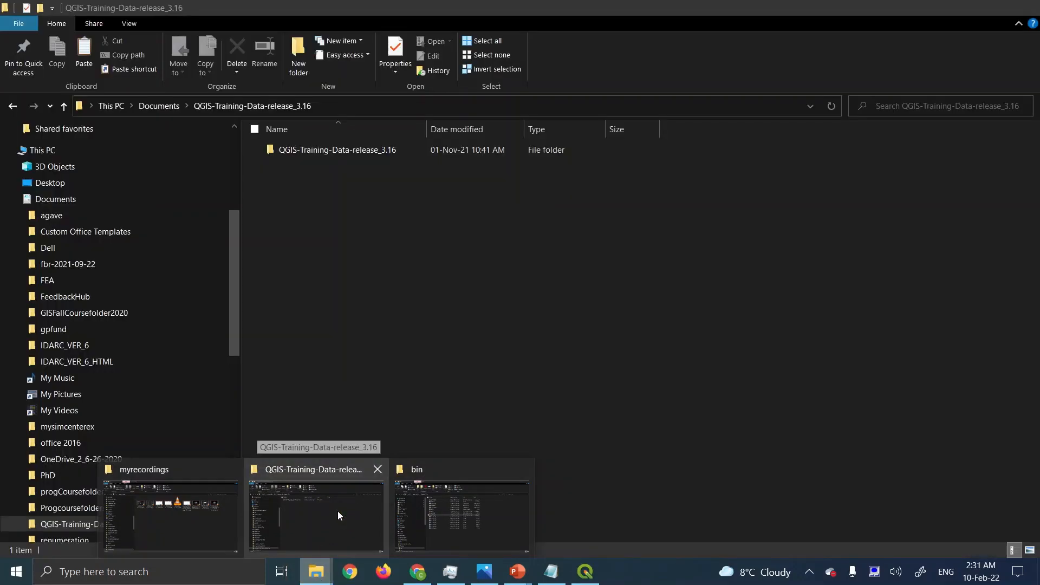
pyautogui.click(336, 511)
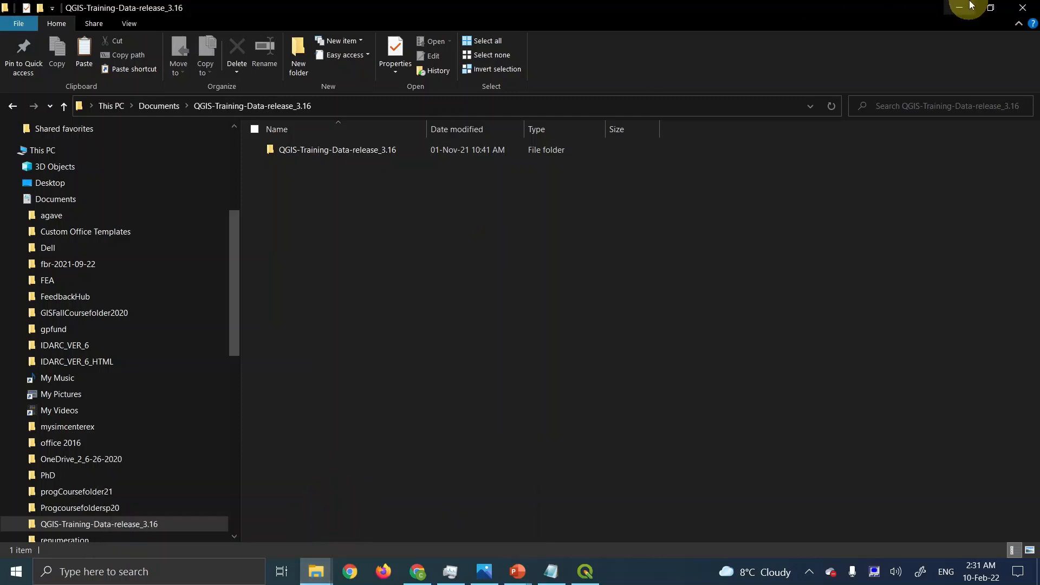
pyautogui.click(585, 571)
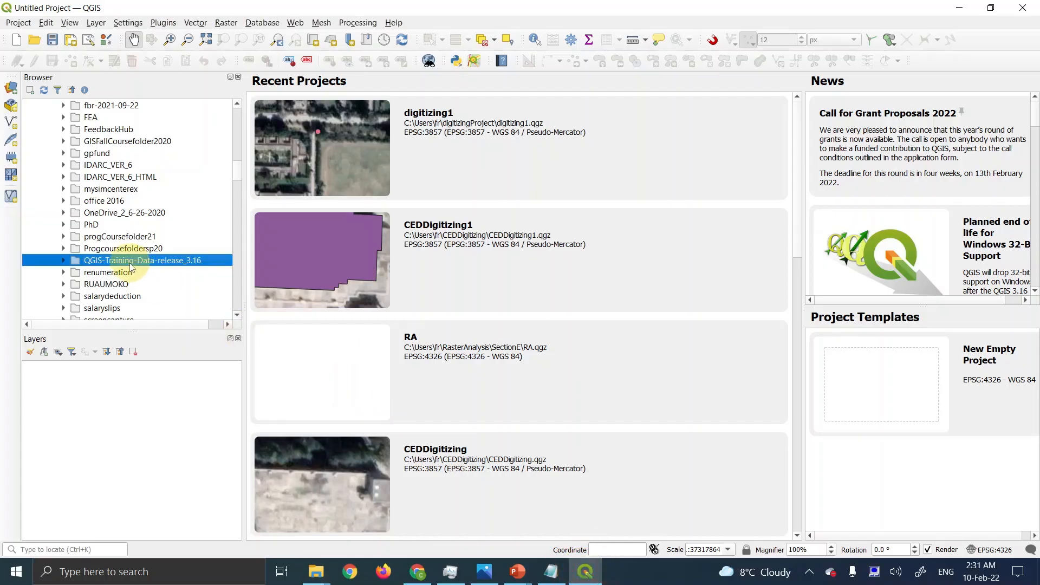
# - Expand the nested QGIS-Training-Data-release_3.16 folders in the Browser down to exercise_data/raster
pyautogui.click(63, 261)
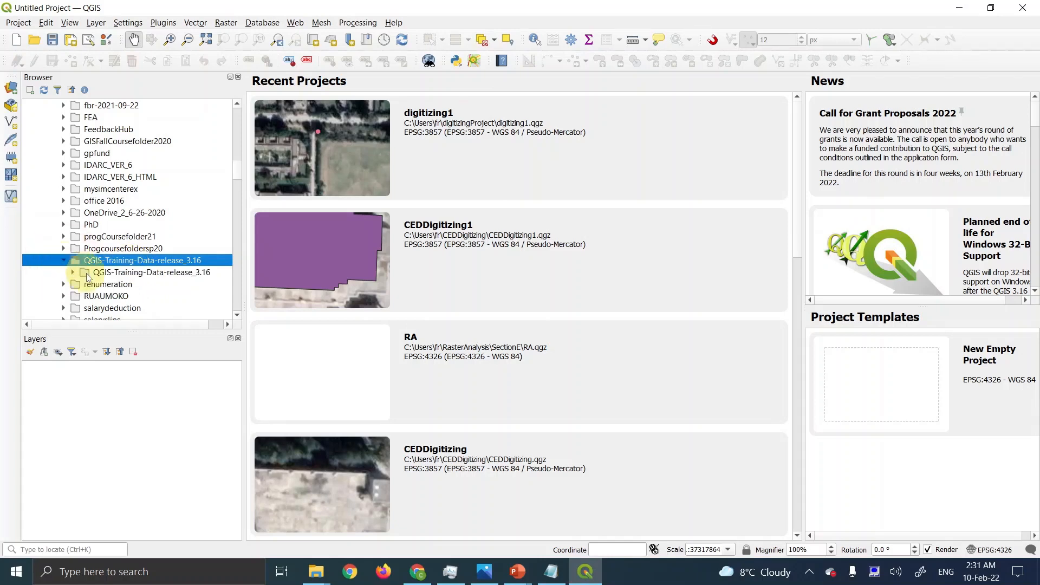
pyautogui.click(73, 273)
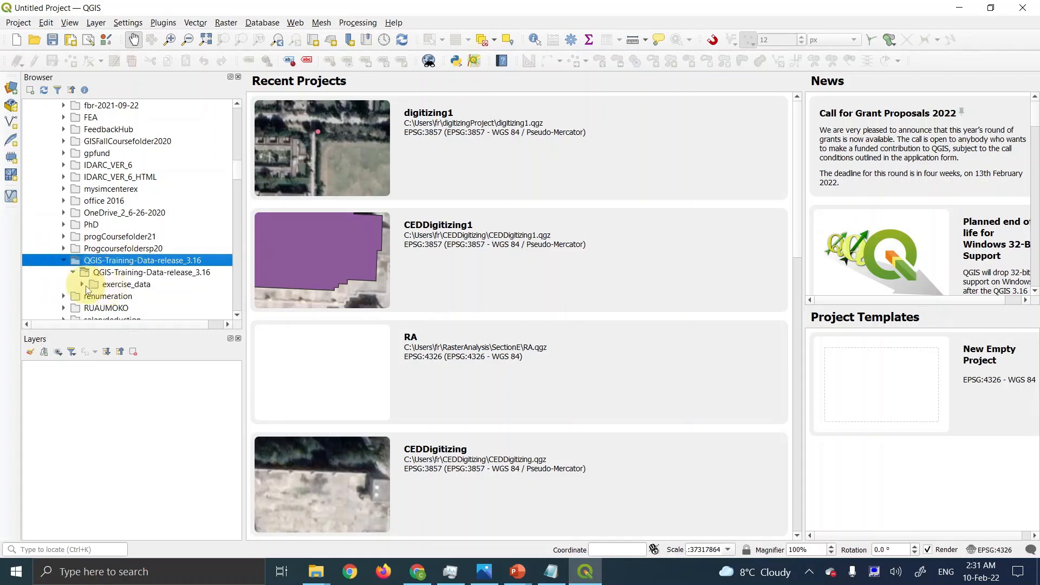
pyautogui.click(82, 284)
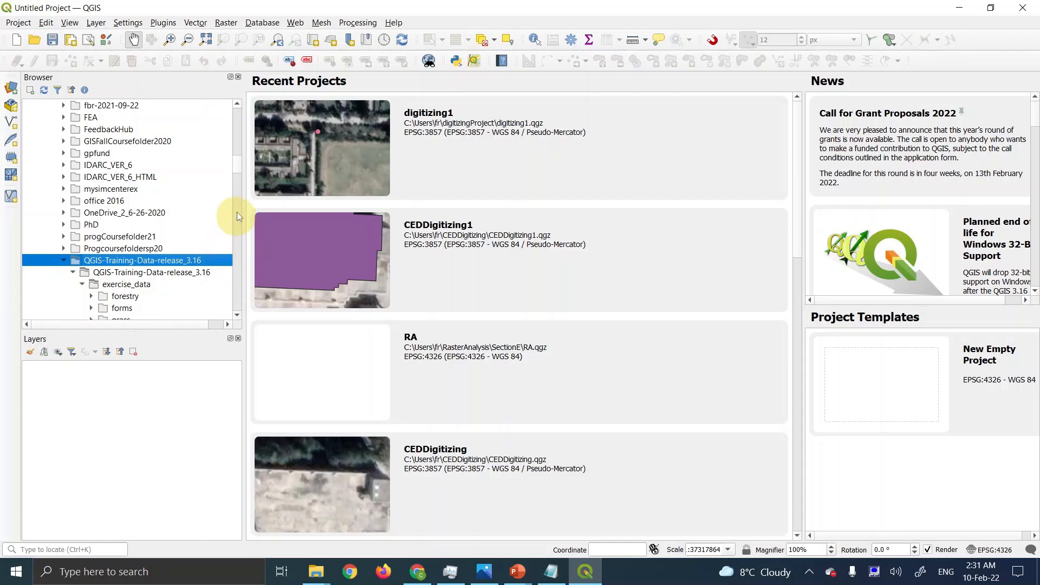
pyautogui.doubleClick(236, 317)
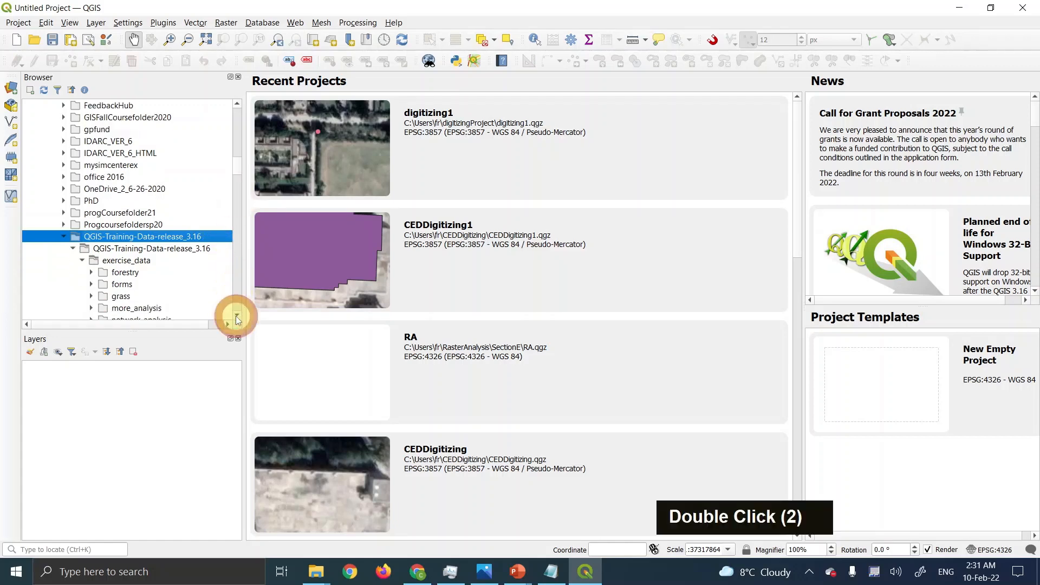
pyautogui.click(236, 317)
pyautogui.doubleClick(236, 316)
pyautogui.doubleClick(236, 317)
pyautogui.doubleClick(237, 317)
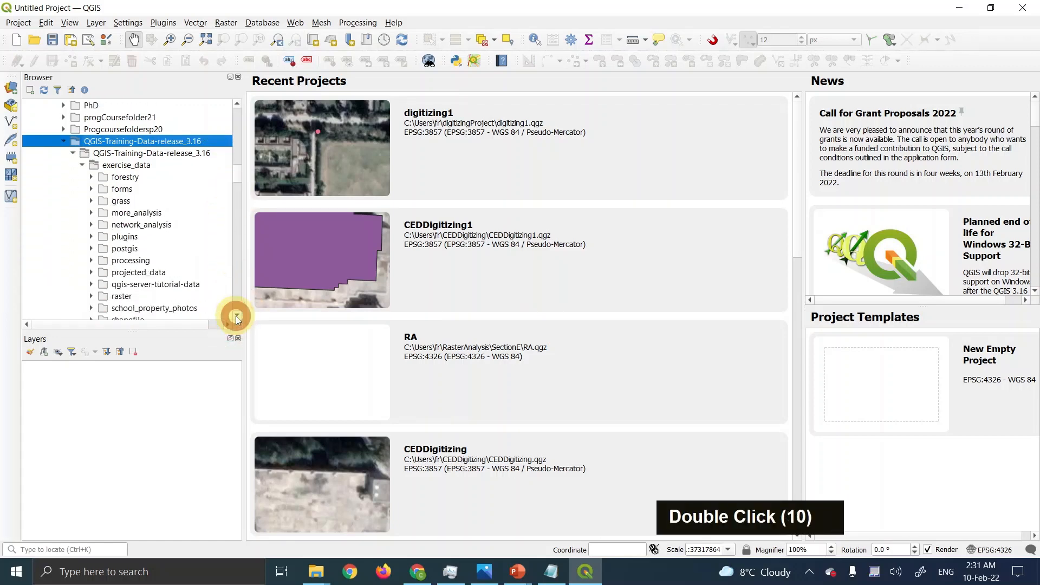
pyautogui.click(236, 317)
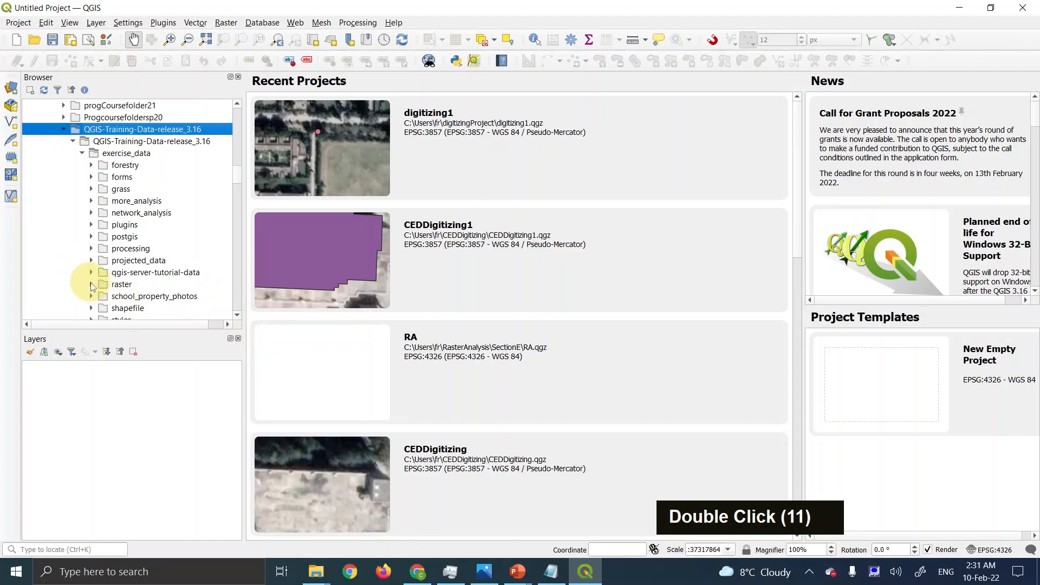
pyautogui.click(91, 285)
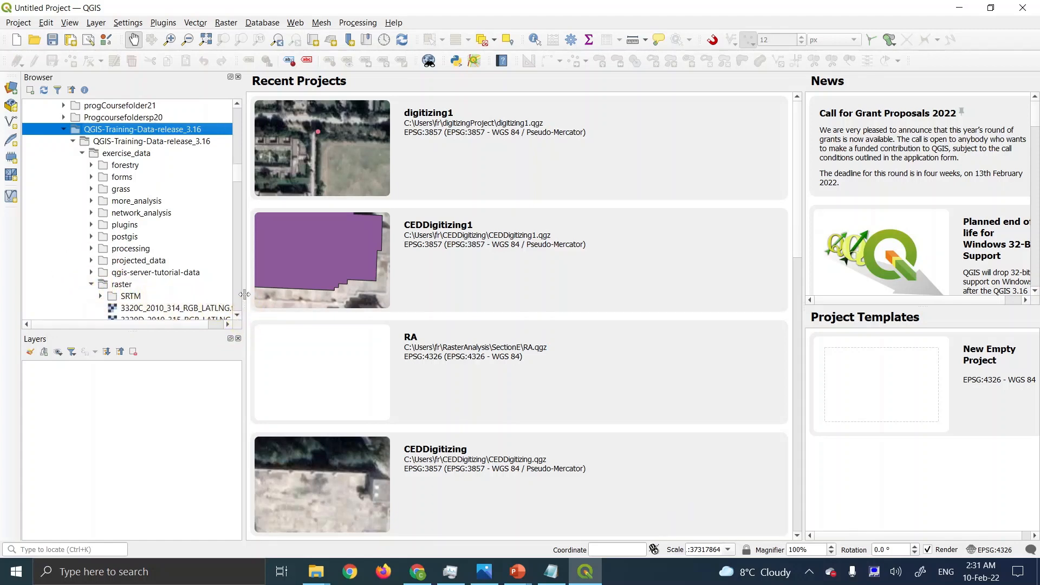
# - Widen the Browser panel to show the full raster file names, and create a new empty project
pyautogui.moveTo(347, 292); pyautogui.dragTo(345, 276)
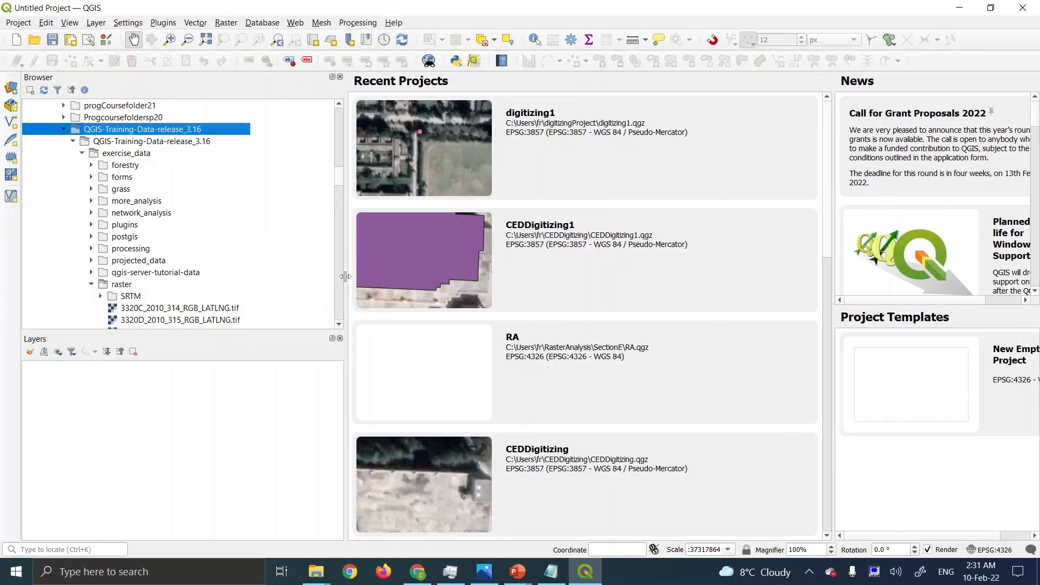
pyautogui.doubleClick(339, 324)
pyautogui.doubleClick(339, 324)
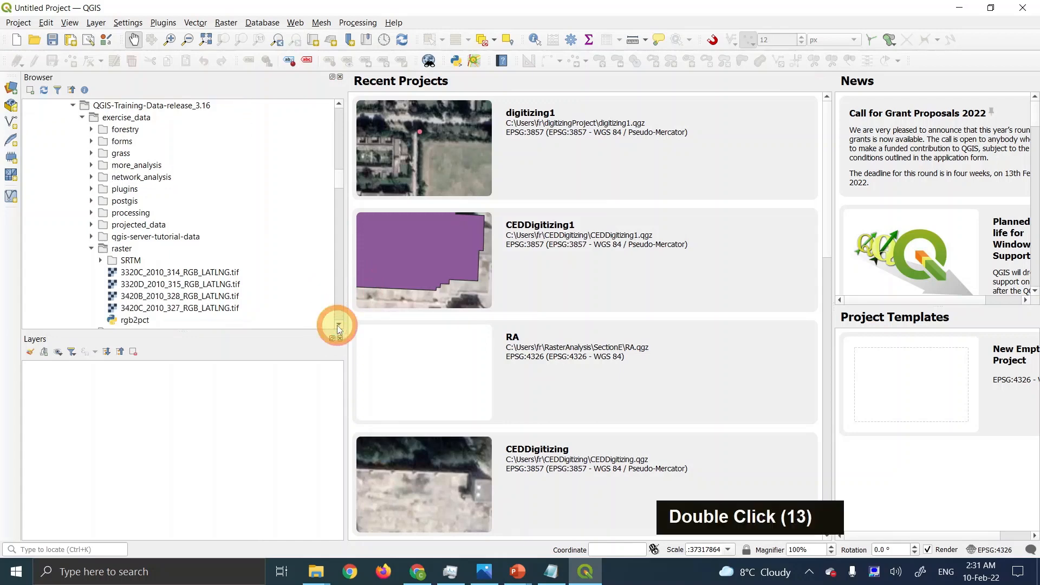
pyautogui.doubleClick(338, 324)
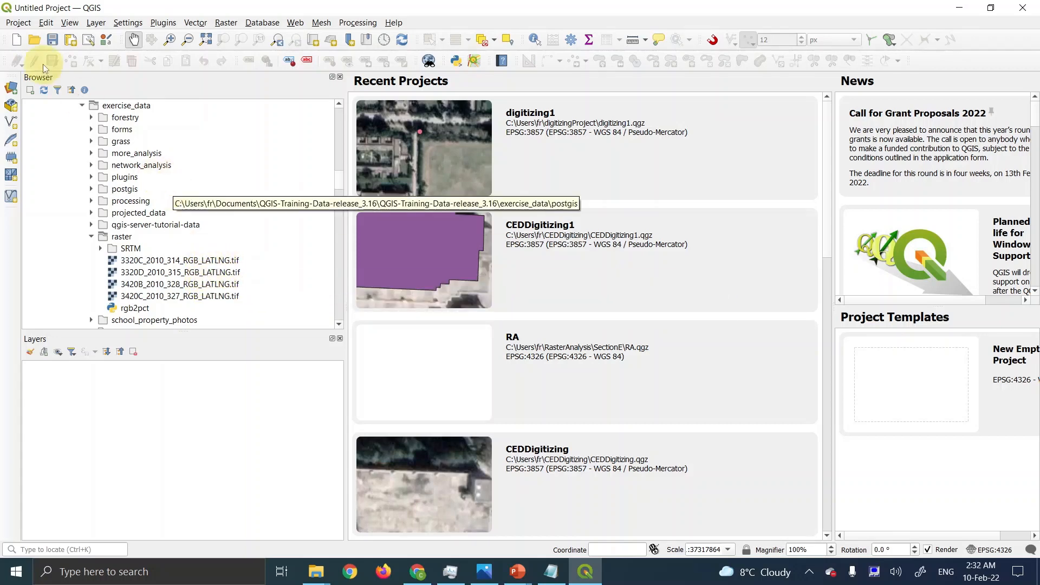
pyautogui.click(16, 40)
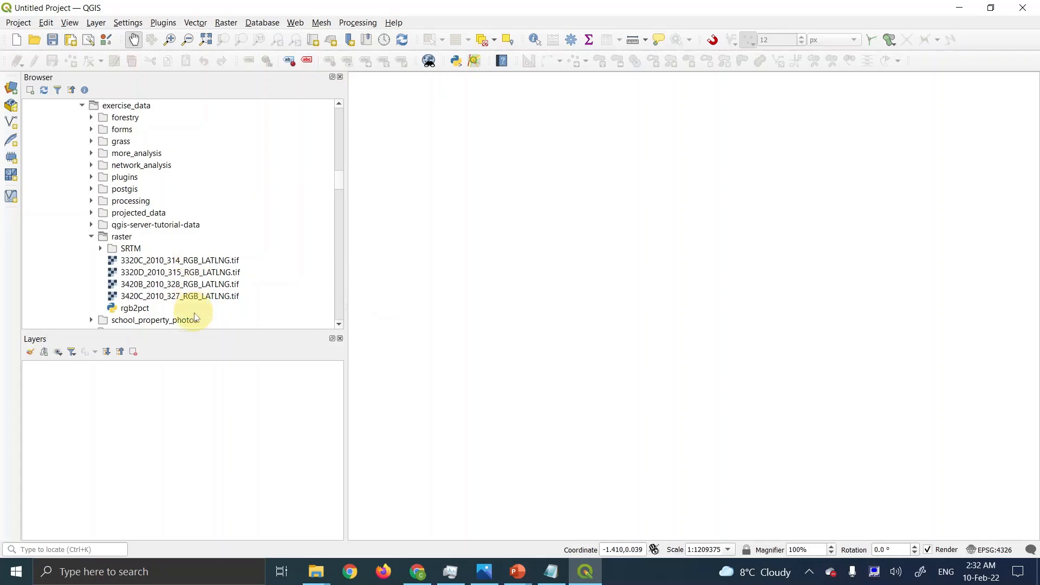
# - Switch to Chrome to review the lesson's list of rasters and expected map, and return to QGIS
pyautogui.click(417, 571)
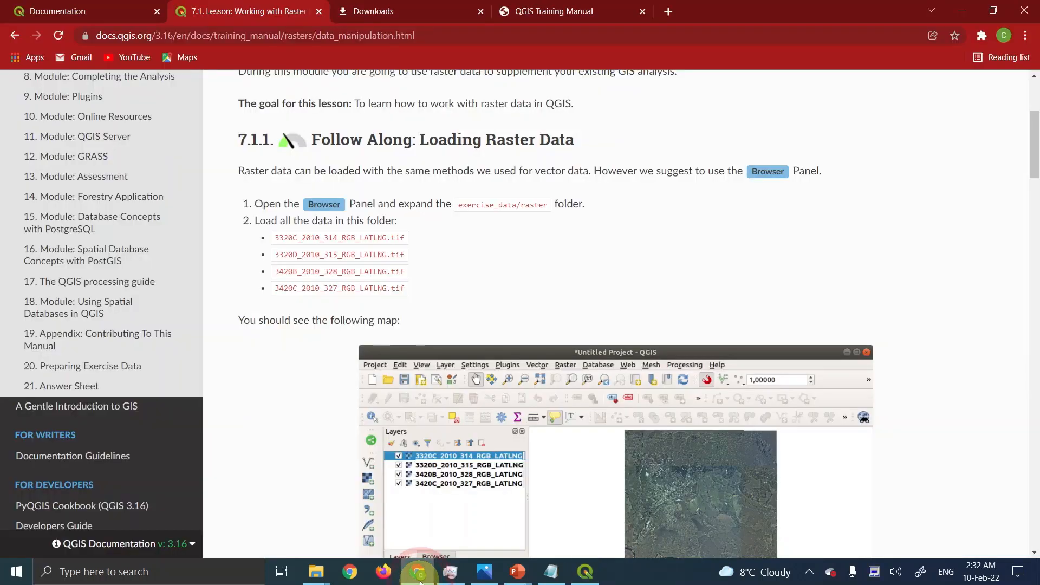
pyautogui.scroll(-8, 477, 352)
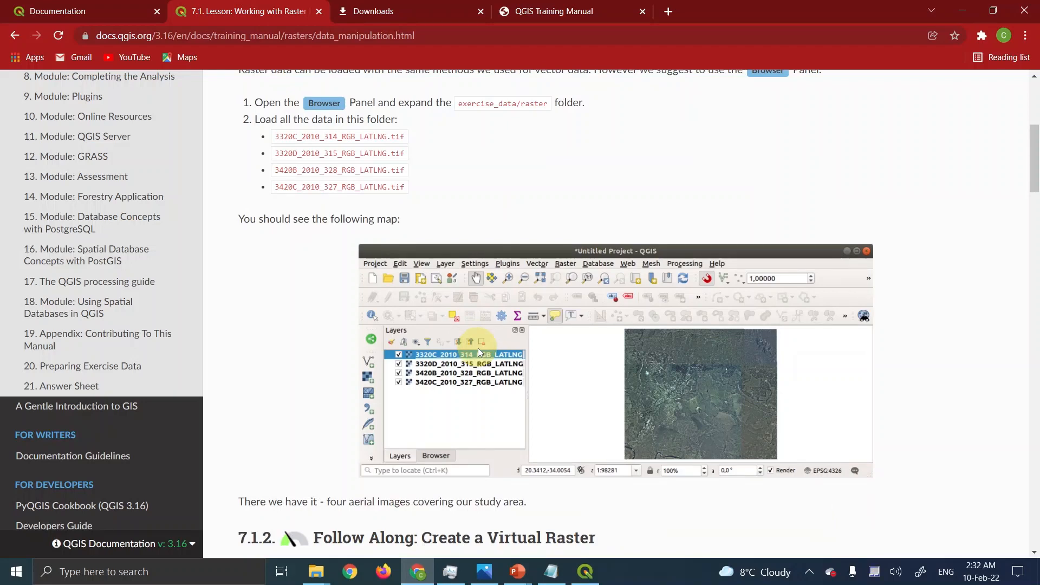
pyautogui.click(585, 572)
# - Load the four RGB_LATLNG.tif rasters from the raster folder into the project and collapse their band legends
pyautogui.click(175, 260)
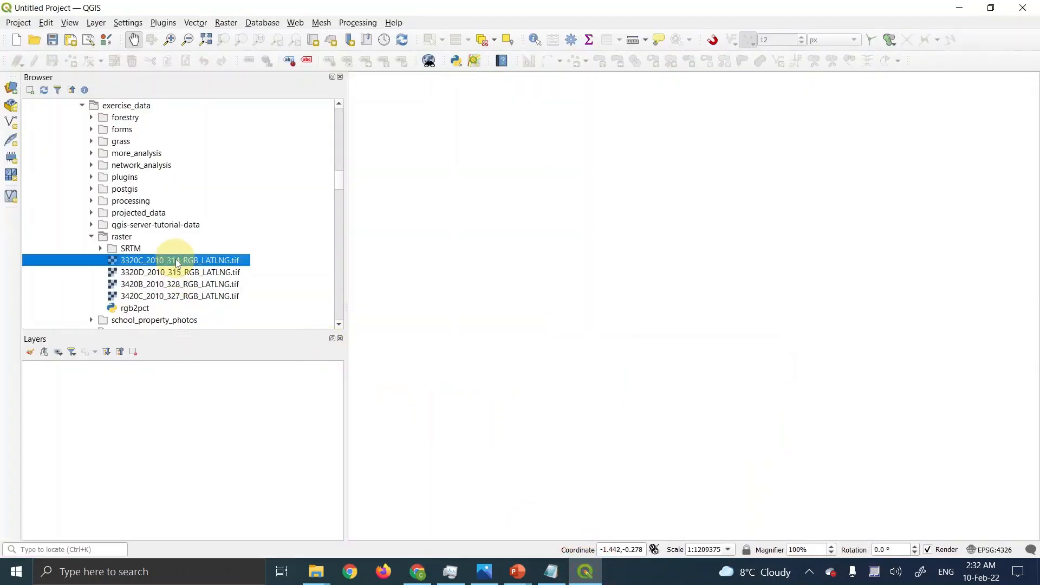
pyautogui.keyDown('shift'); pyautogui.click(171, 297); pyautogui.keyUp('shift')
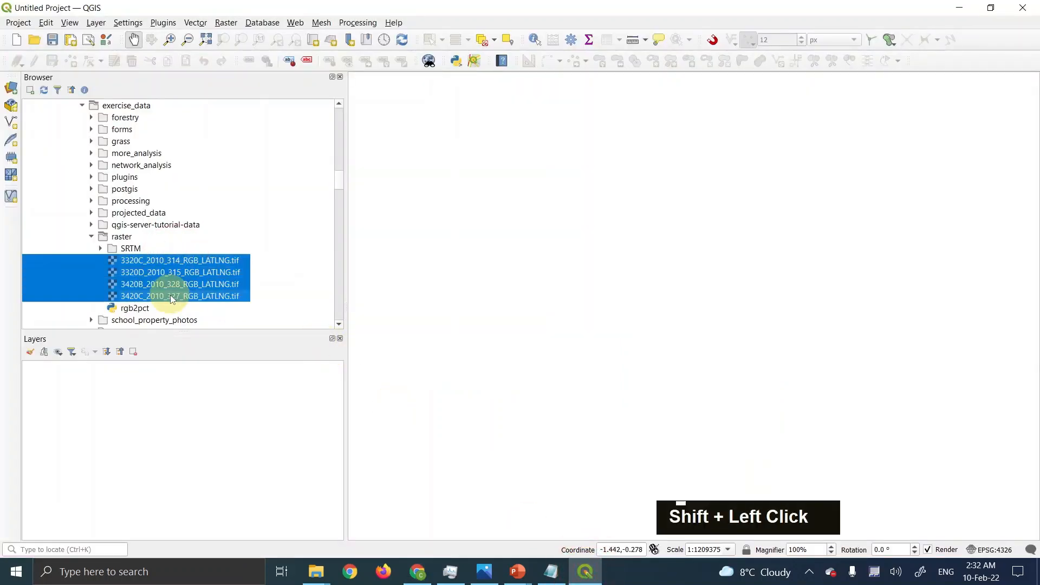
pyautogui.moveTo(186, 263); pyautogui.dragTo(191, 395)
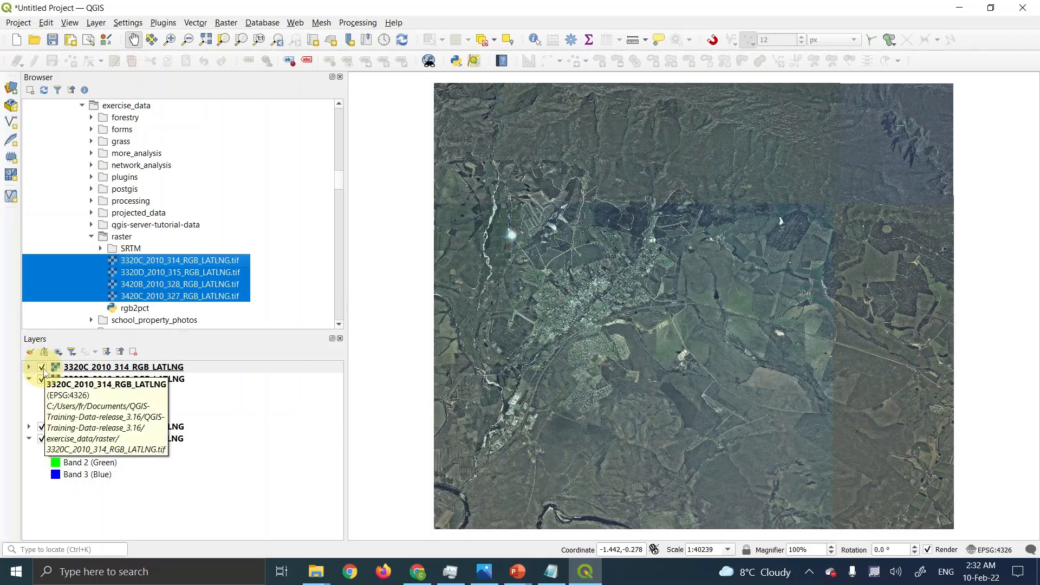
pyautogui.click(30, 380)
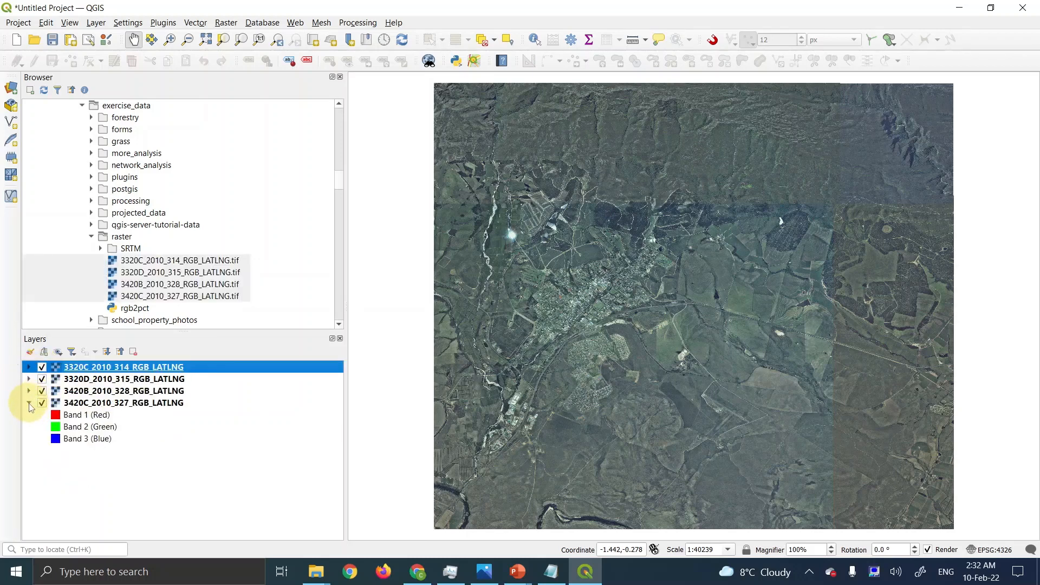
pyautogui.click(29, 403)
# - Hide and reshow each of the four raster layers in turn to examine the area each one covers
pyautogui.click(42, 368)
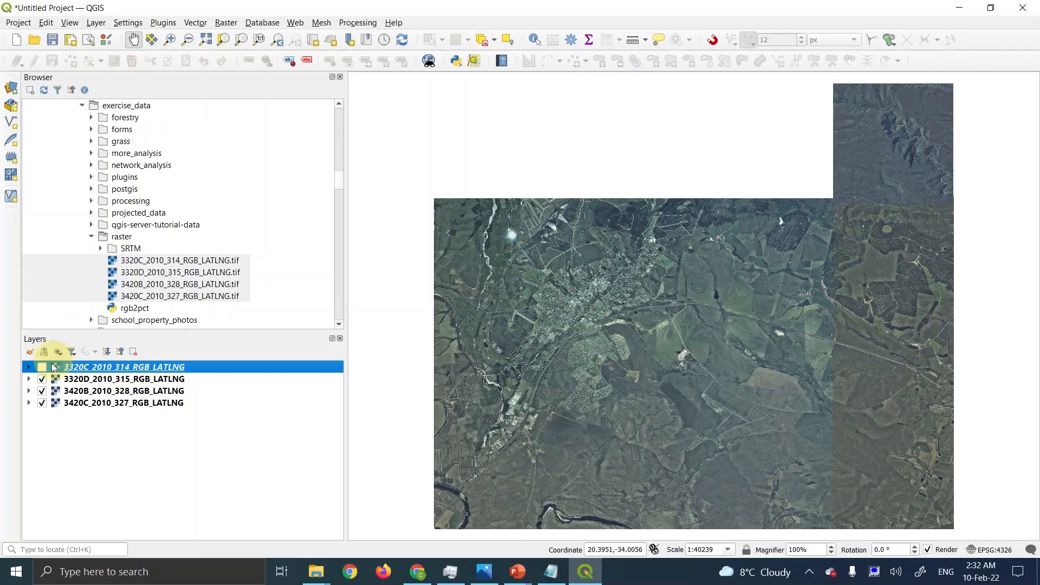
pyautogui.click(43, 368)
pyautogui.click(42, 380)
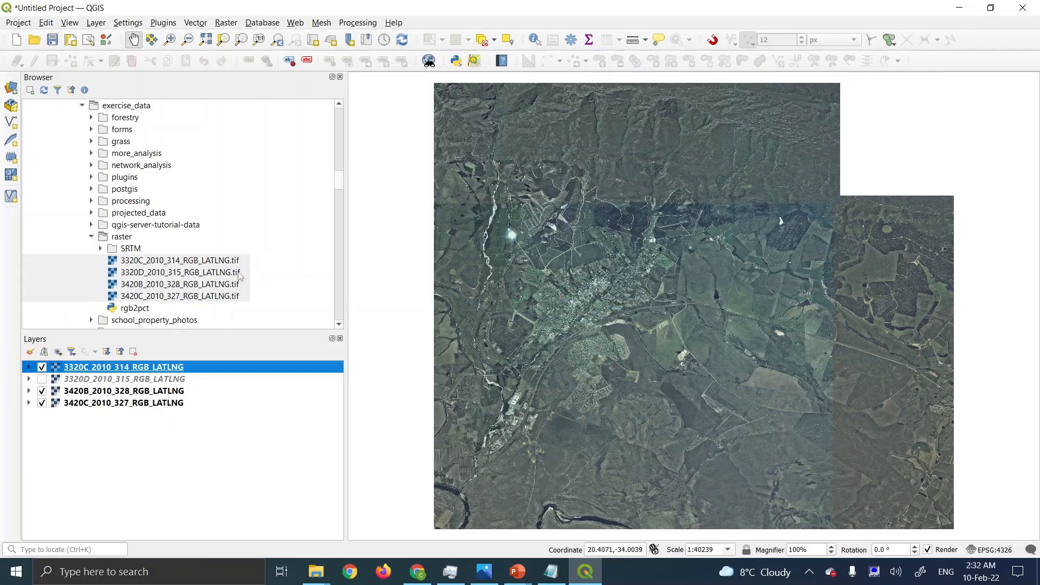
pyautogui.click(43, 380)
pyautogui.click(42, 391)
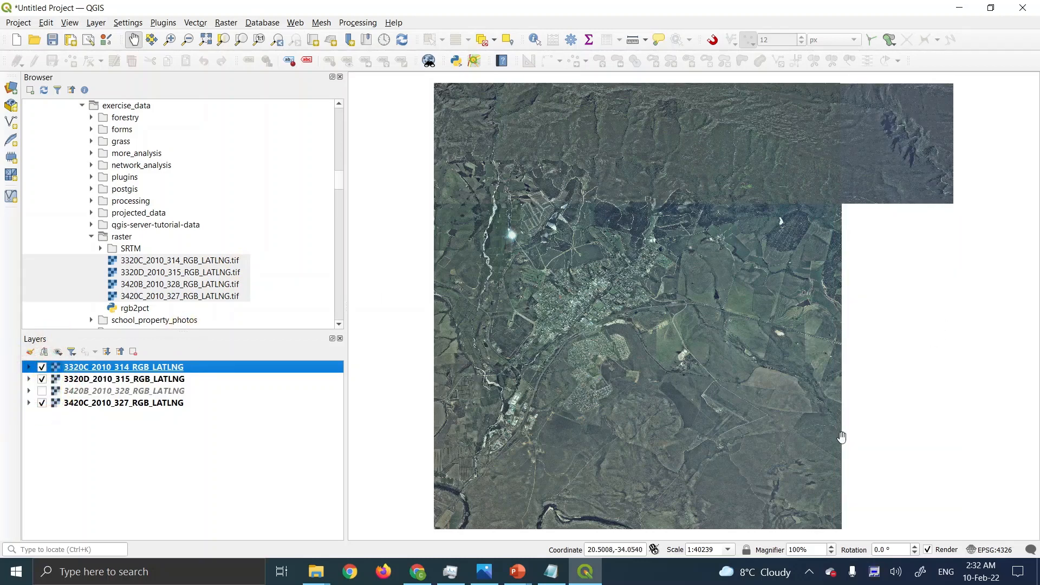
pyautogui.click(42, 391)
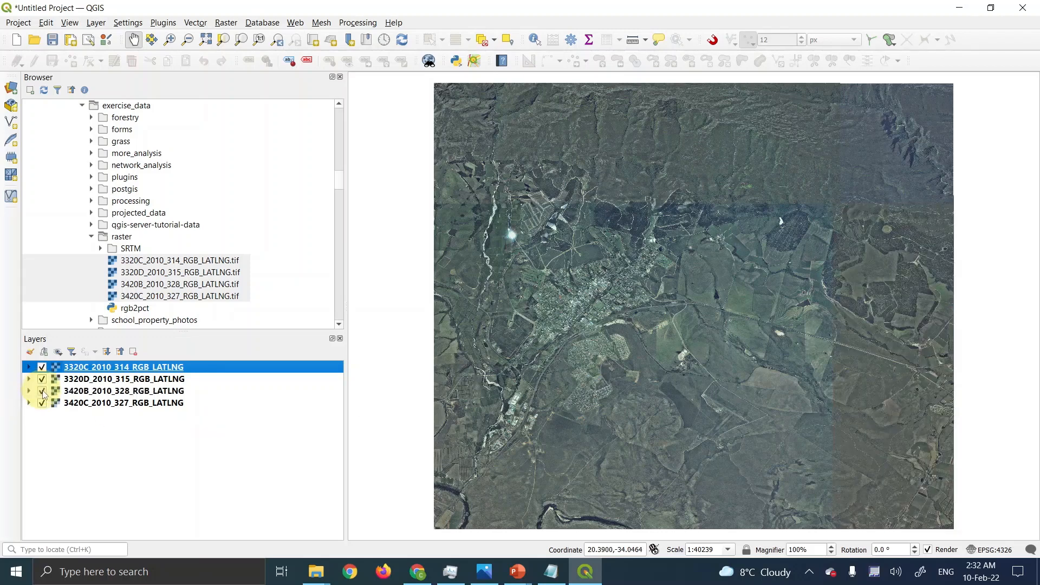
pyautogui.click(42, 403)
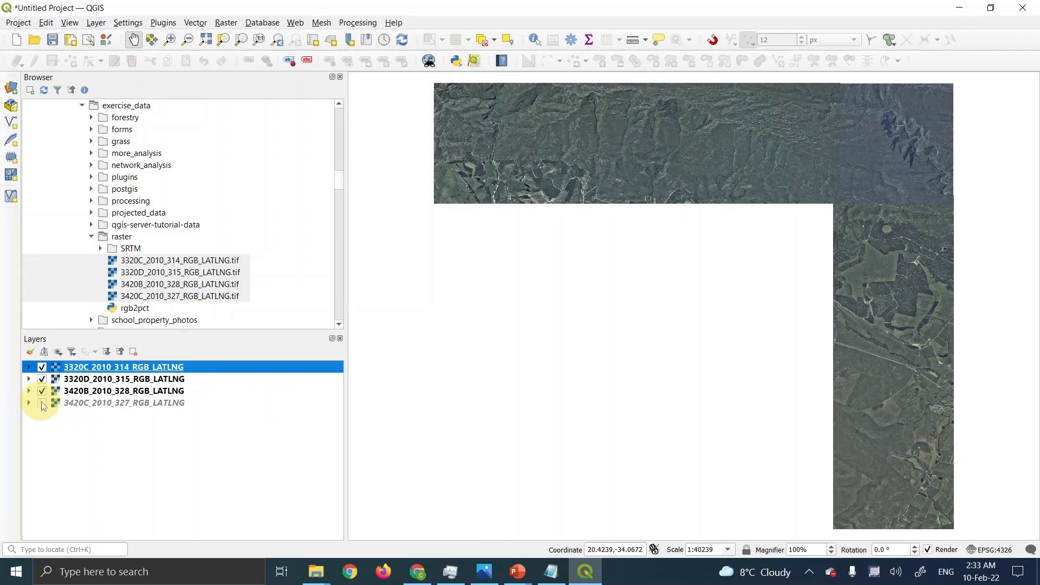
pyautogui.click(42, 404)
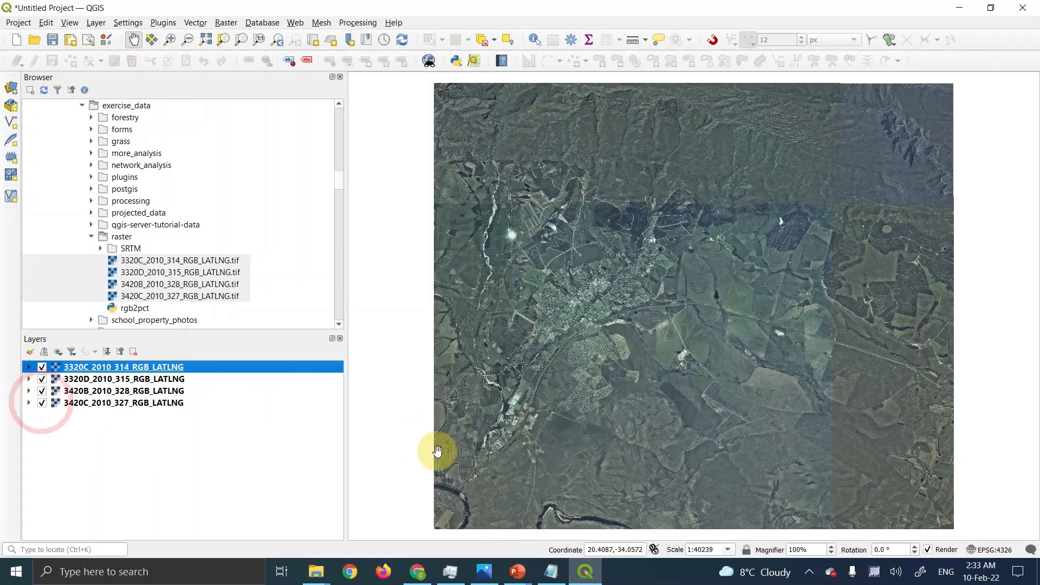
# - Switch to the lesson page in Chrome and read section 7.1.2, Create a Virtual Raster
pyautogui.click(416, 571)
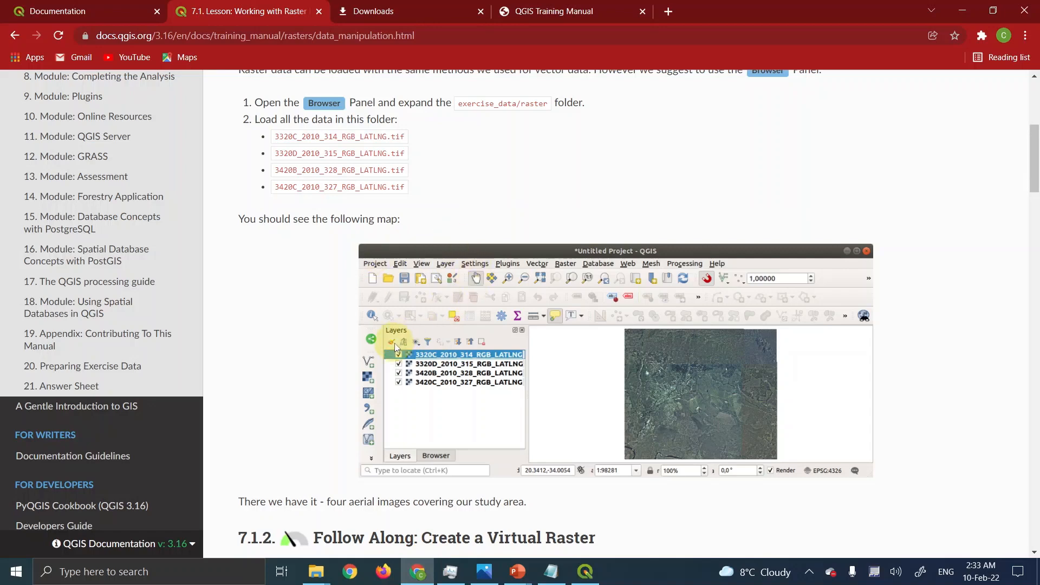
pyautogui.scroll(-20, 395, 348)
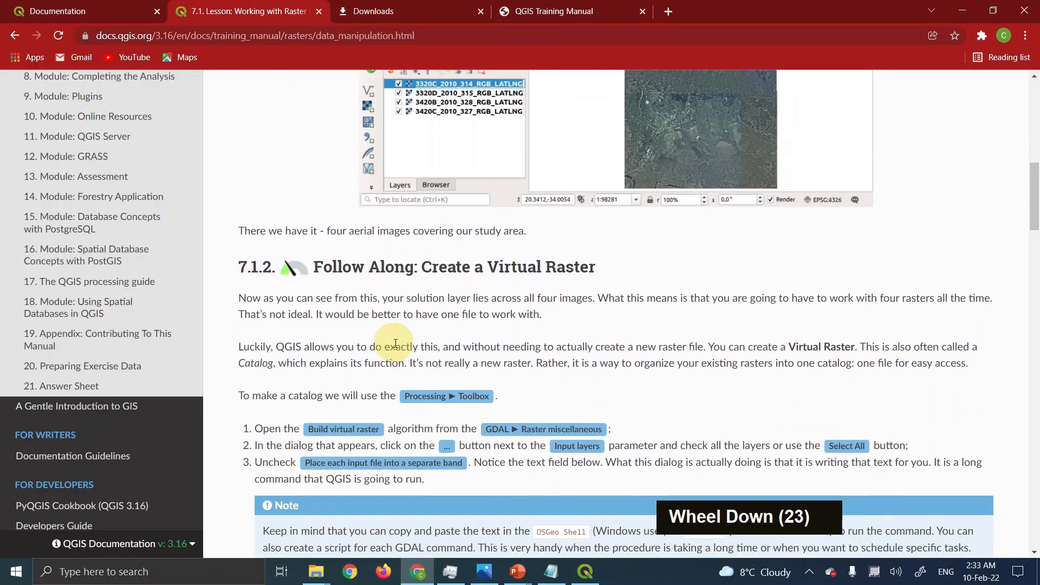
pyautogui.moveTo(438, 266); pyautogui.dragTo(583, 264)
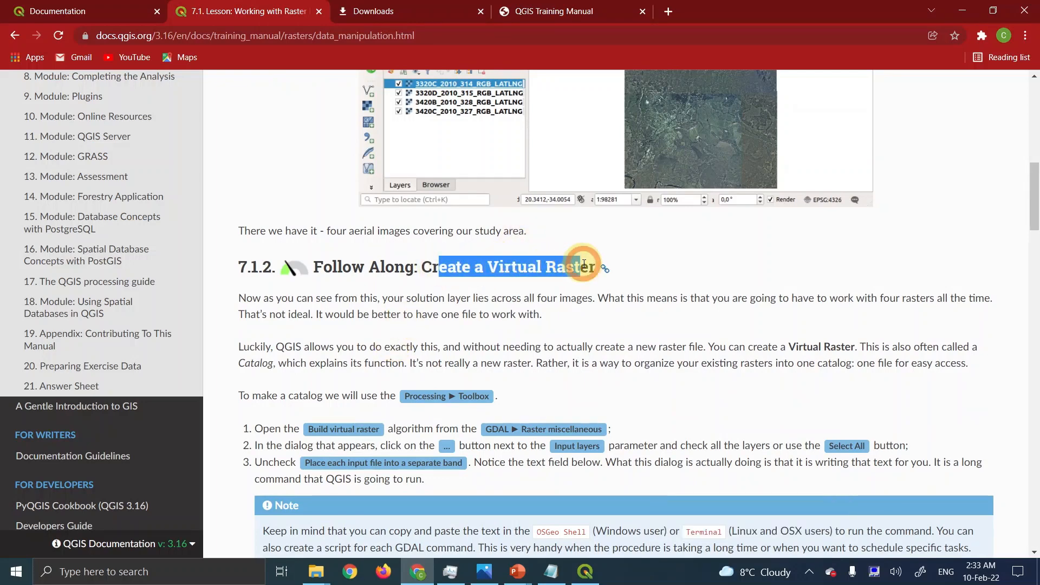
pyautogui.click(478, 313)
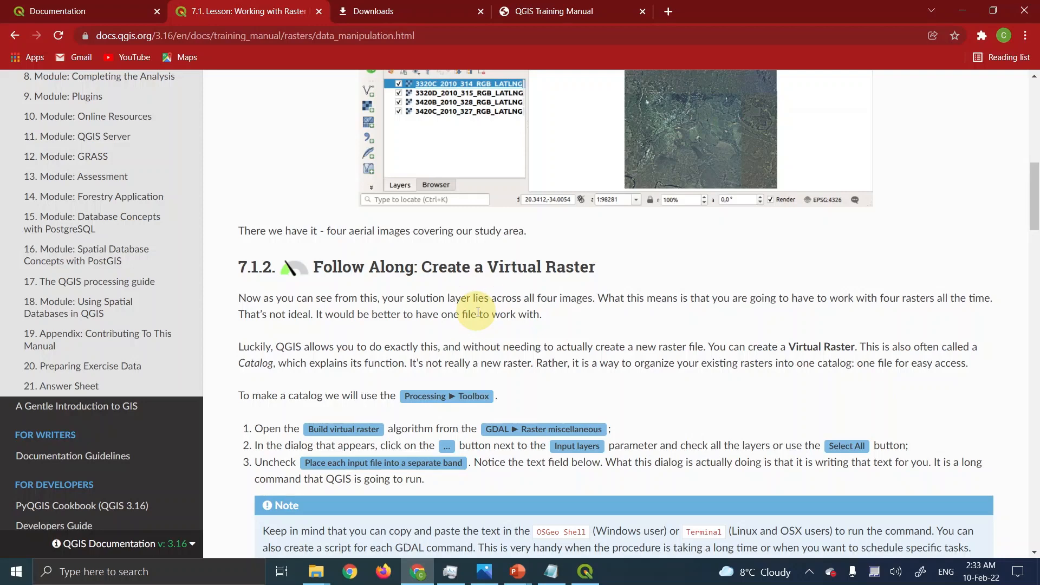
pyautogui.scroll(-8, 477, 311)
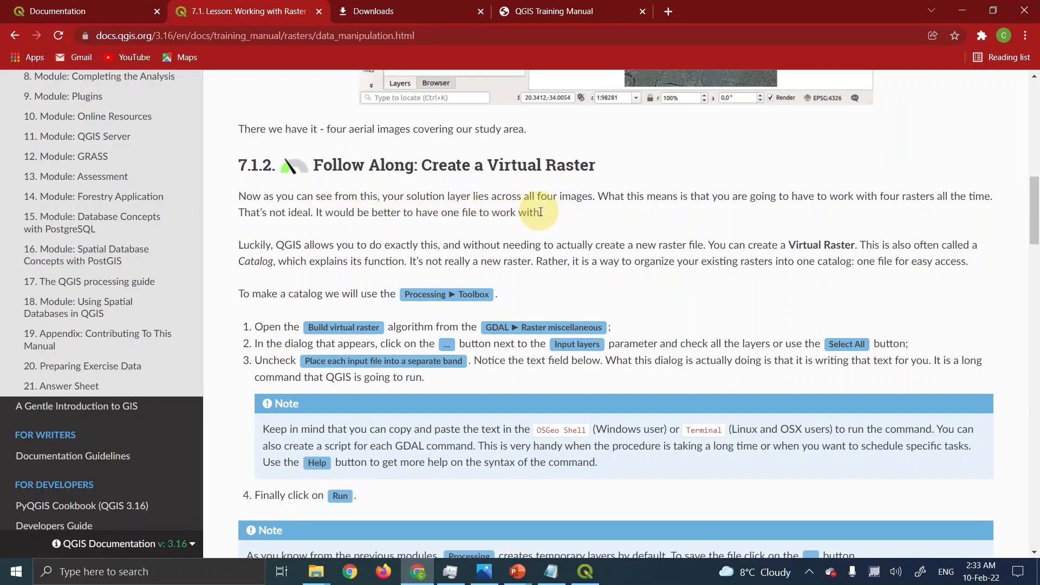
# - View the loaded rasters in QGIS, return to the lesson in Chrome, and read the instructions for opening the Build virtual raster algorithm
pyautogui.click(585, 571)
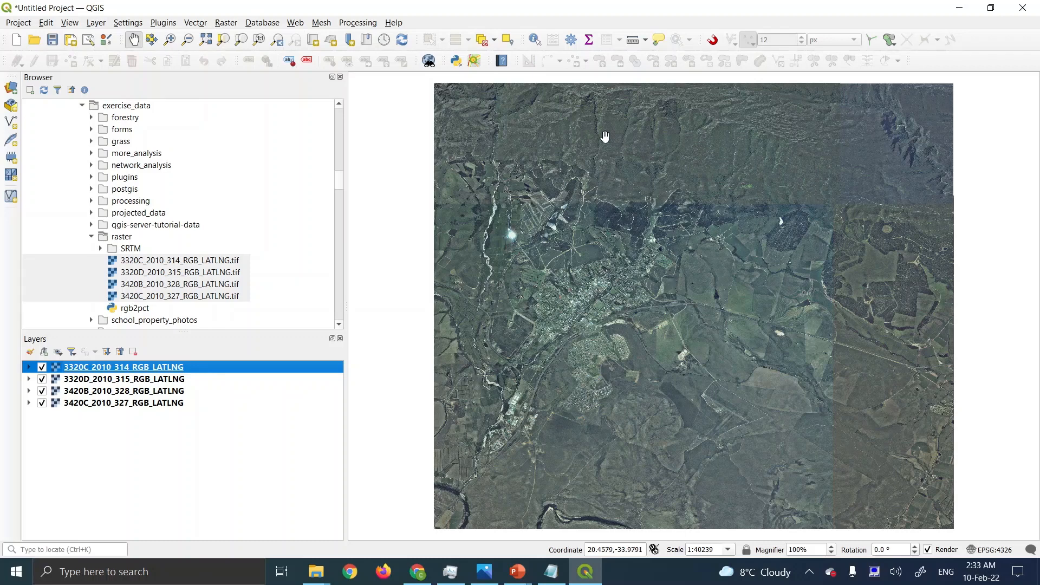
pyautogui.click(415, 573)
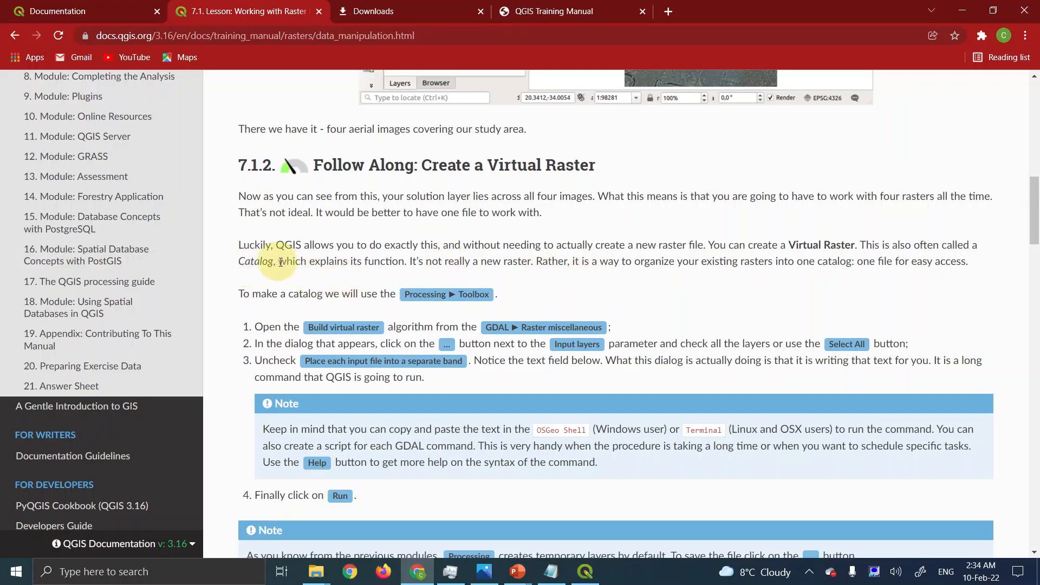
pyautogui.moveTo(280, 262); pyautogui.dragTo(405, 258)
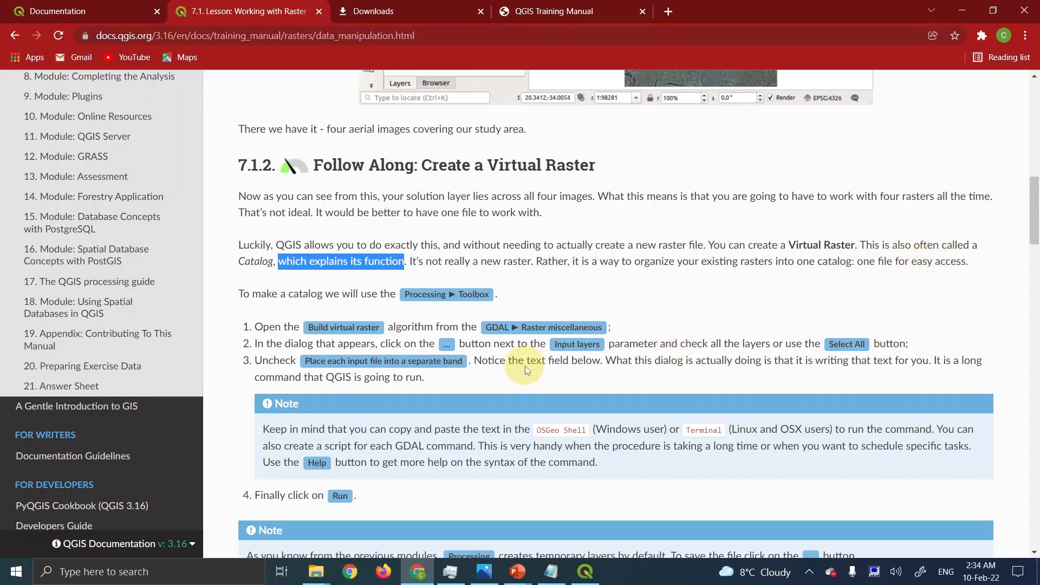
pyautogui.scroll(-1, 524, 369)
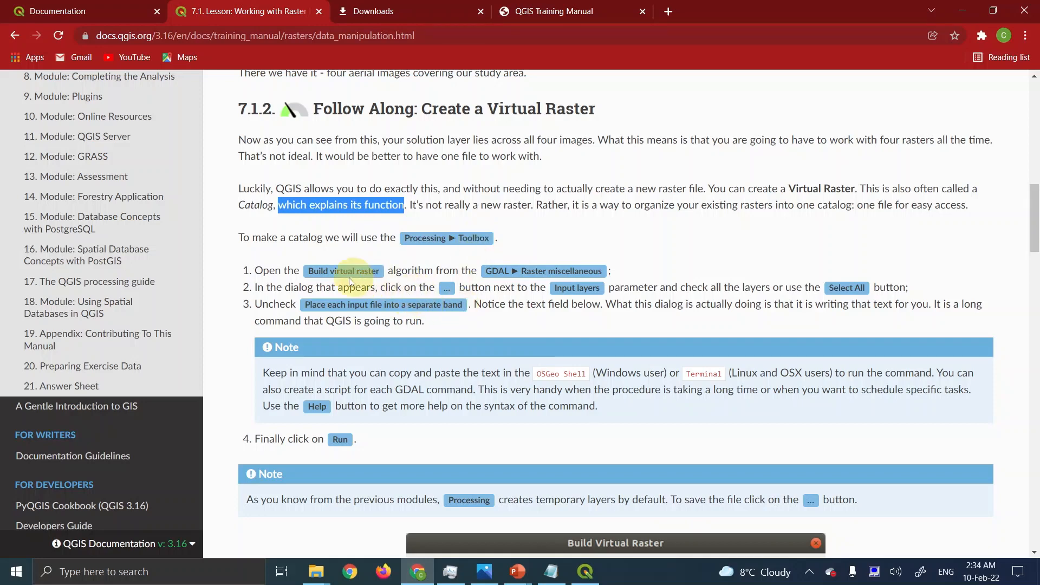
pyautogui.moveTo(309, 276); pyautogui.dragTo(380, 274)
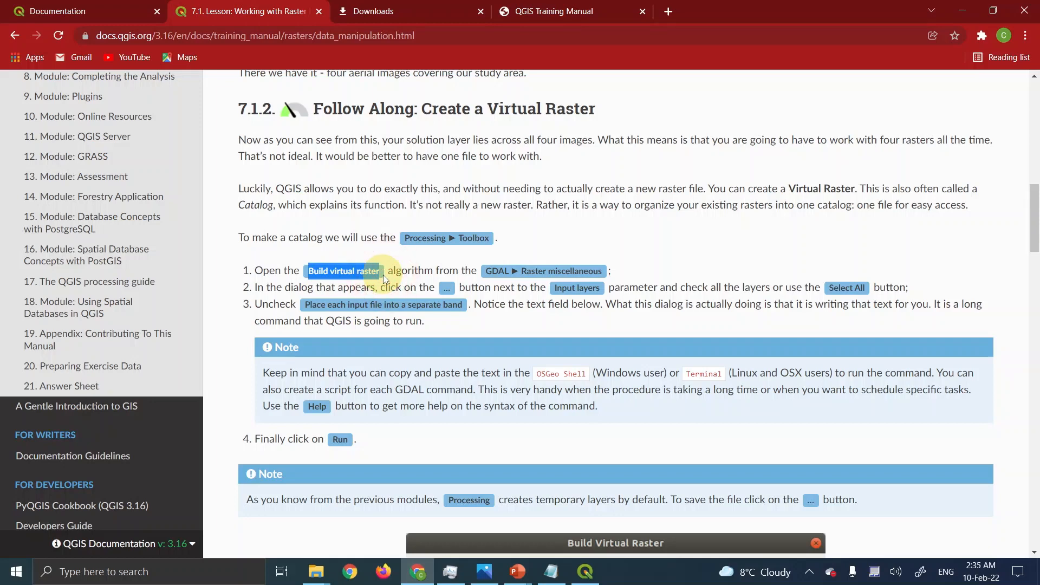
pyautogui.moveTo(487, 272); pyautogui.dragTo(507, 272)
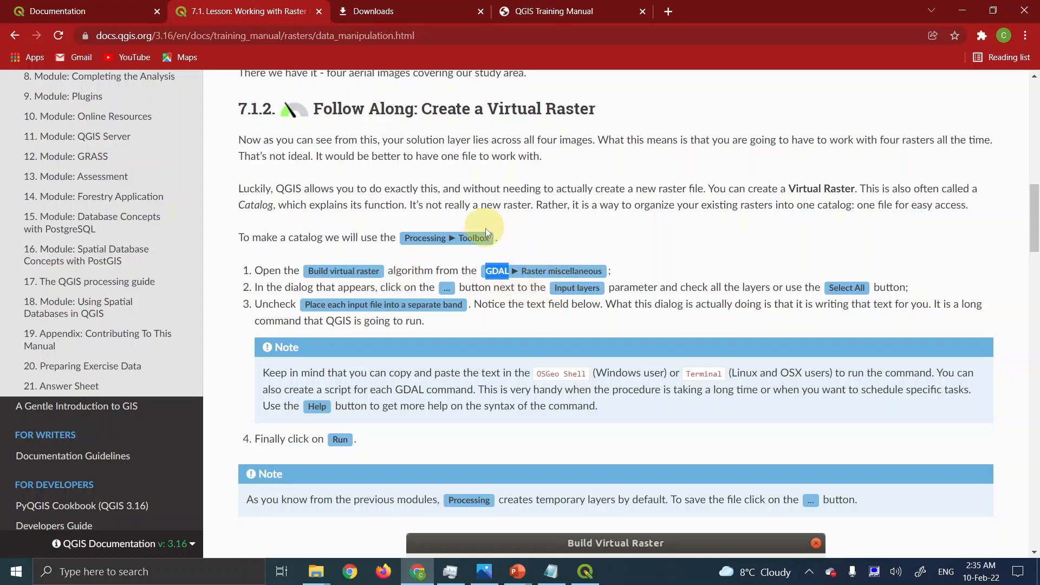
# - Switch to QGIS, show the Processing Toolbox, and open Build virtual raster from GDAL's Raster miscellaneous group
pyautogui.click(585, 572)
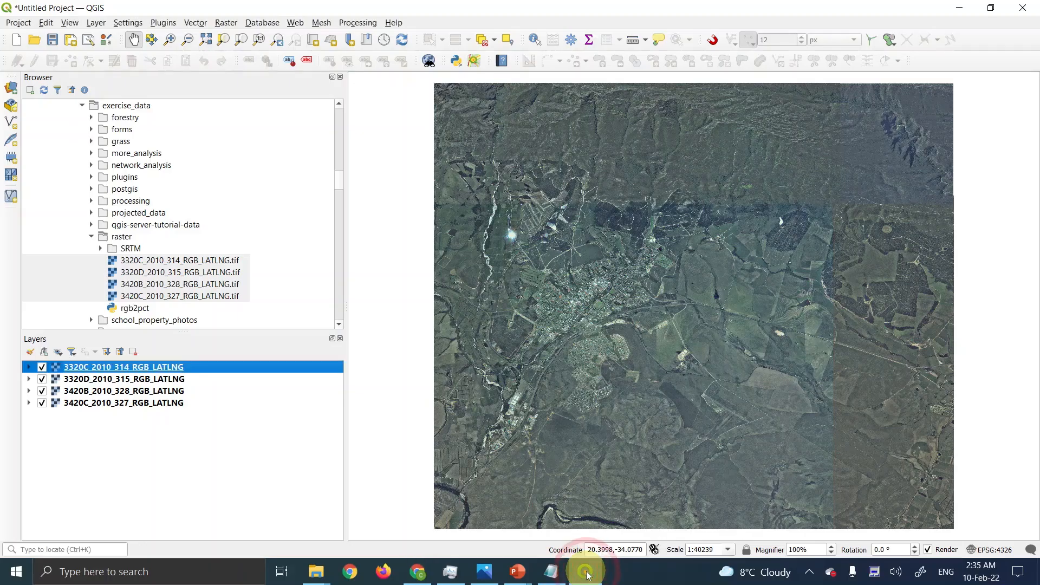
pyautogui.click(359, 23)
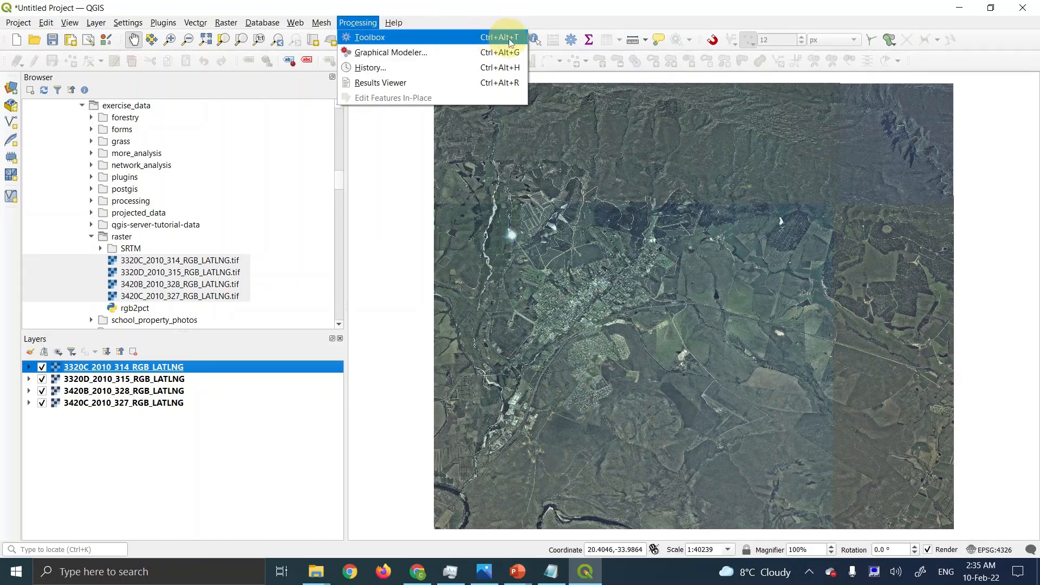
pyautogui.click(489, 43)
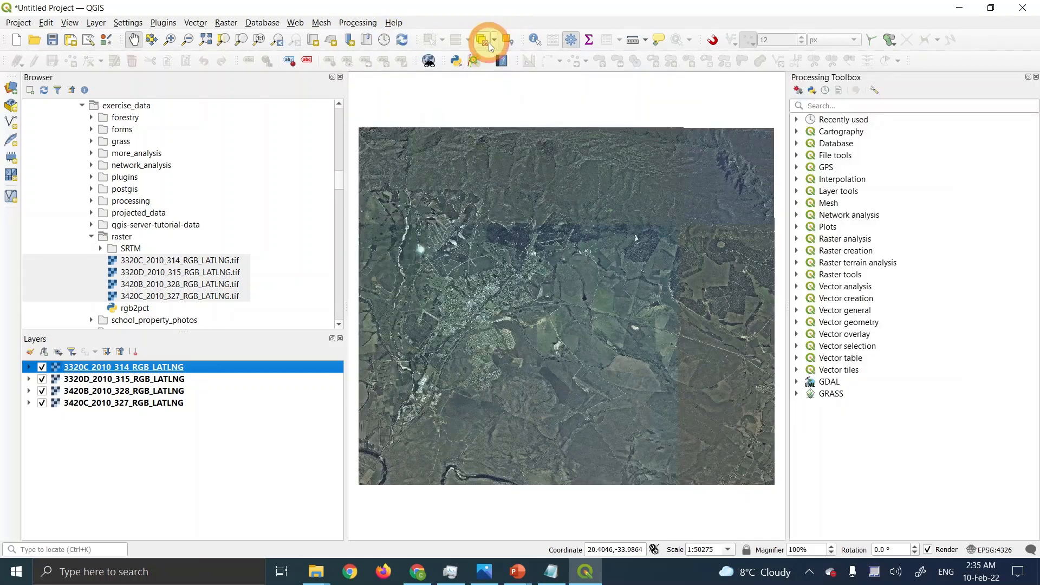
pyautogui.click(797, 382)
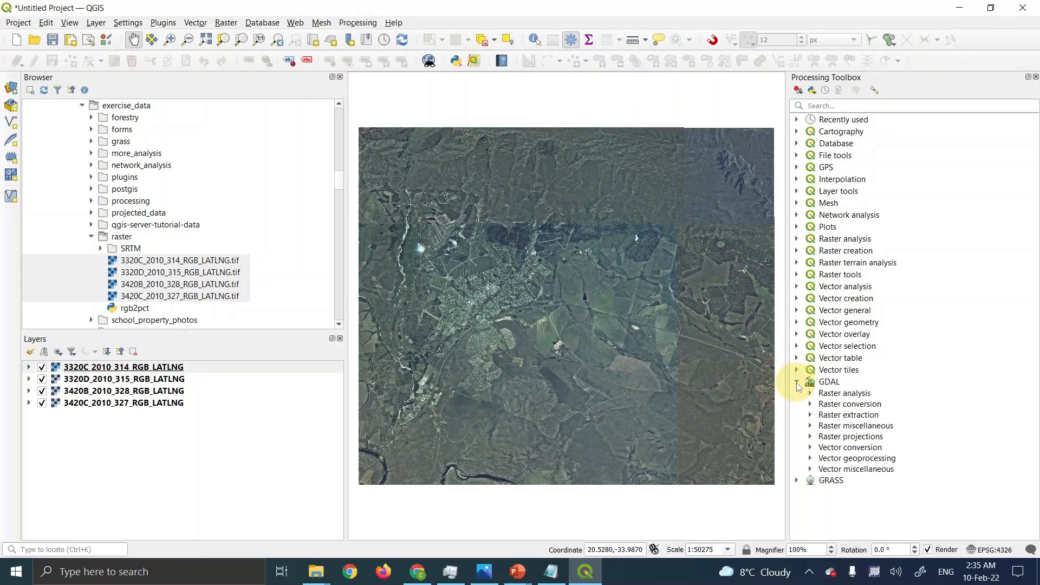
pyautogui.click(809, 426)
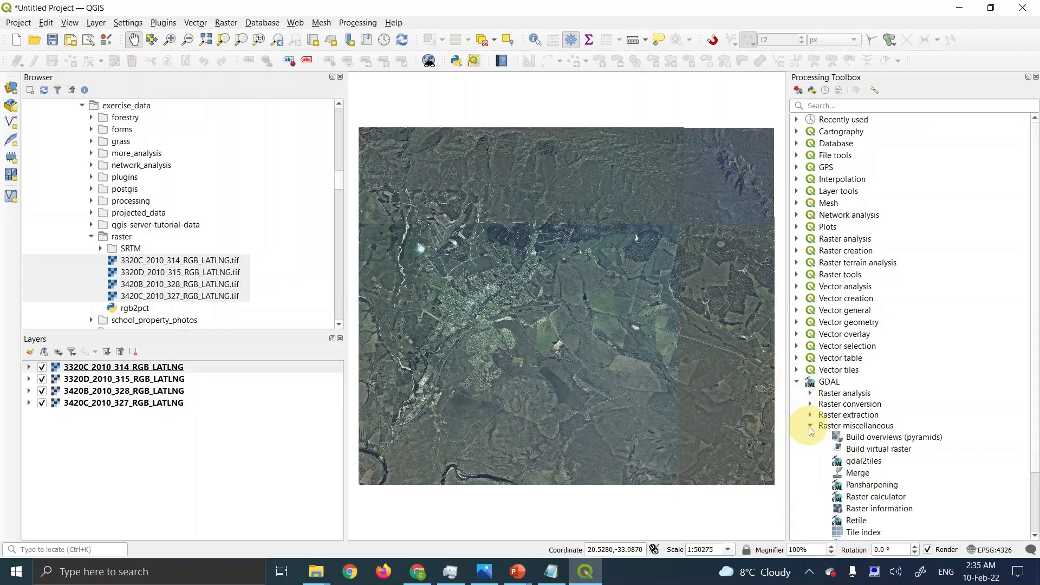
pyautogui.click(878, 450)
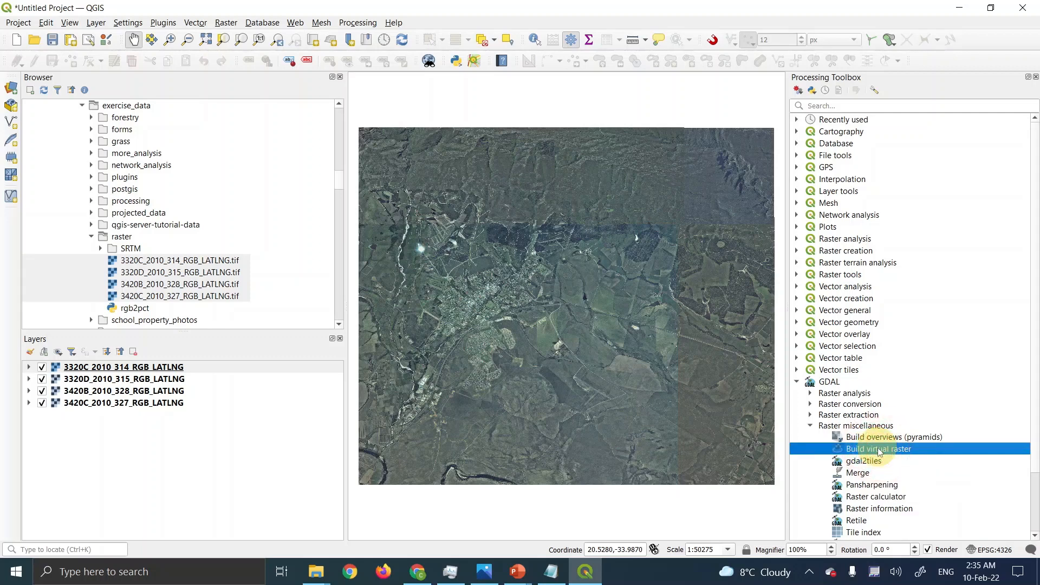
pyautogui.doubleClick(878, 450)
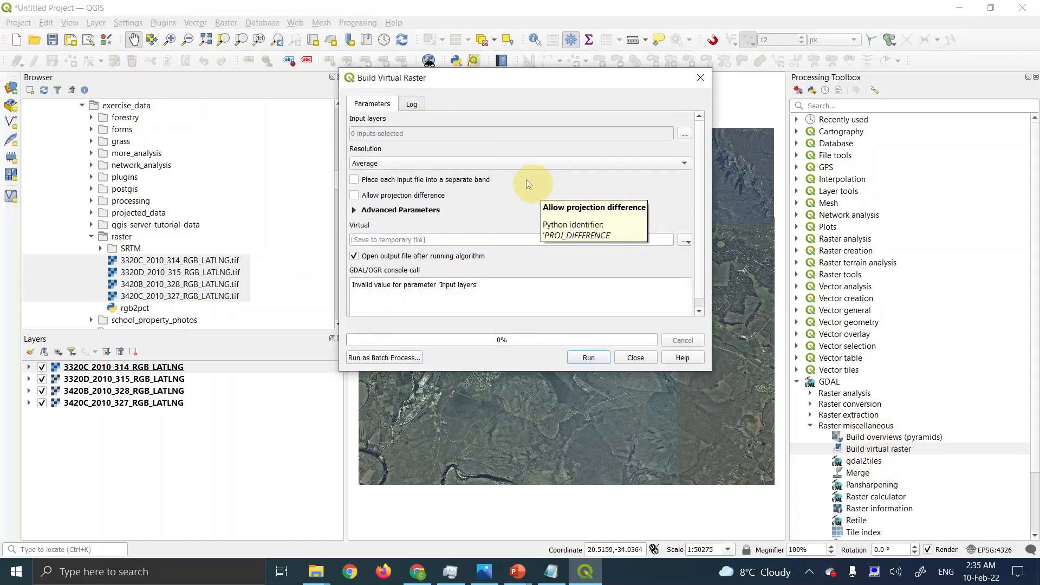
# - Choose all four RGB_LATLNG rasters as the input layers for the virtual raster
pyautogui.click(685, 136)
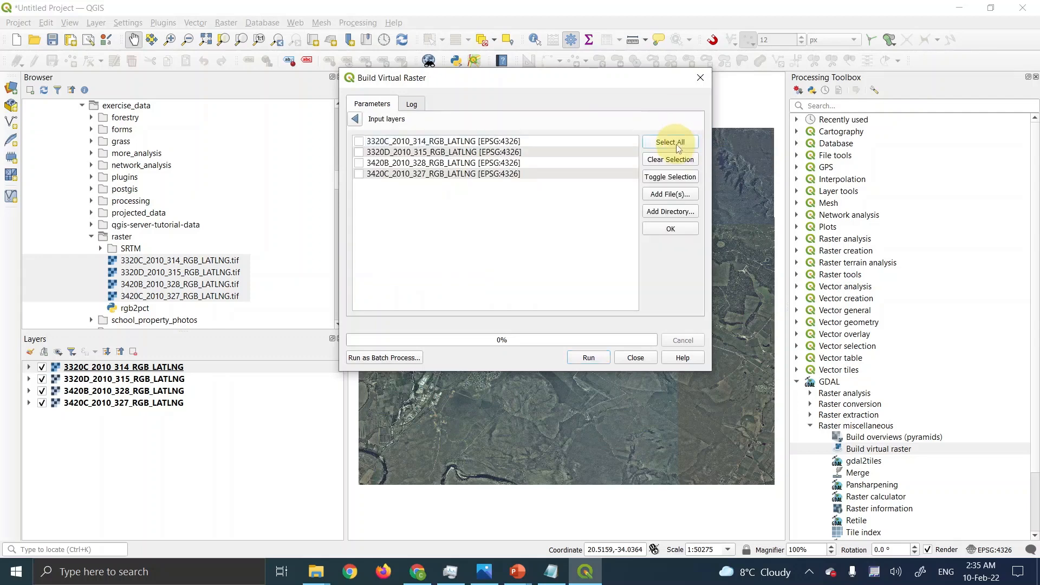
pyautogui.click(672, 144)
pyautogui.click(356, 119)
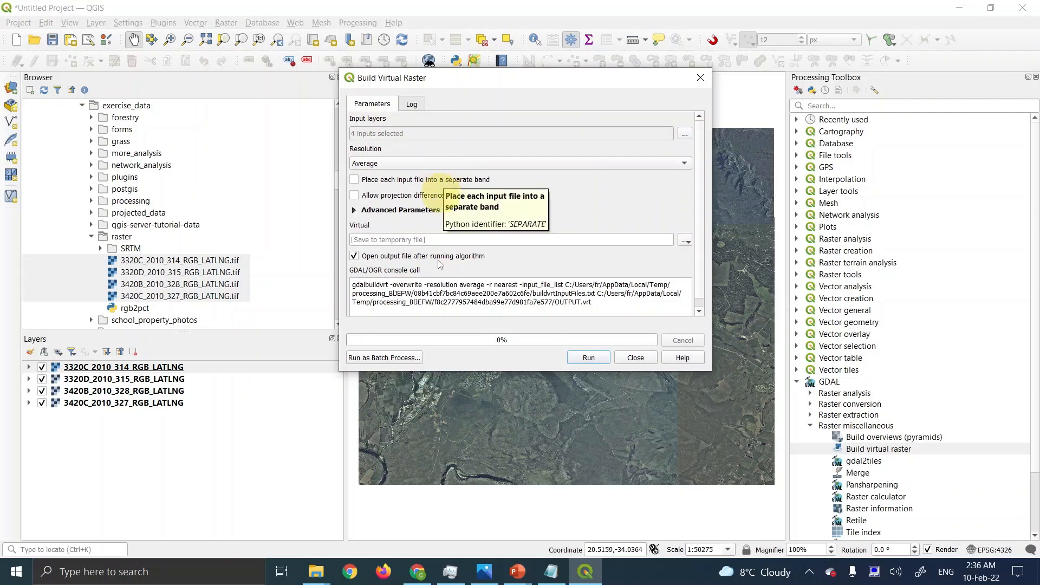
# - Switch to the lesson in Chrome and examine the remaining Build Virtual Raster instructions, notes and example dialog, including the separate band option
pyautogui.click(418, 572)
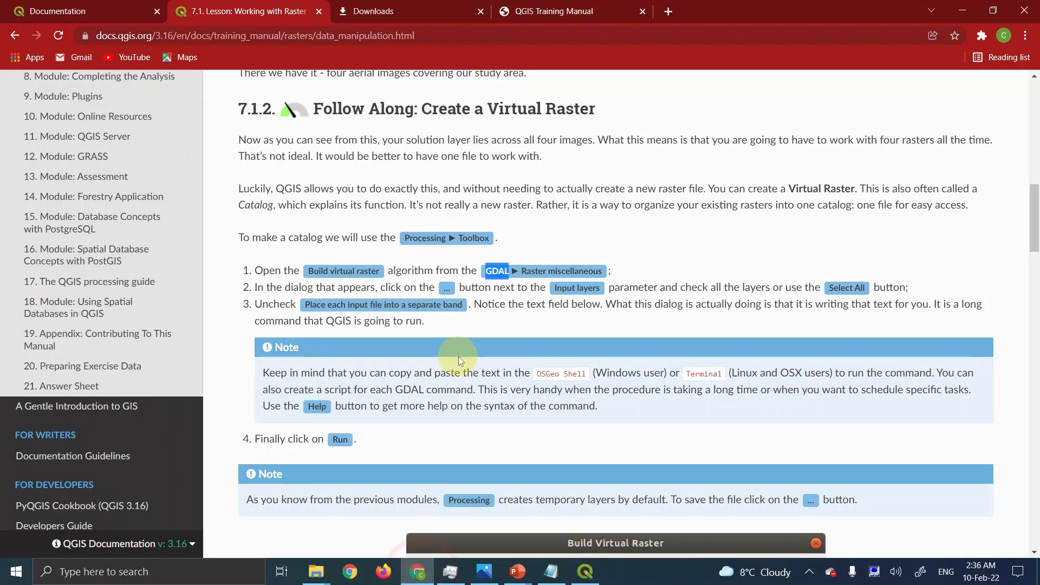
pyautogui.scroll(-1, 457, 377)
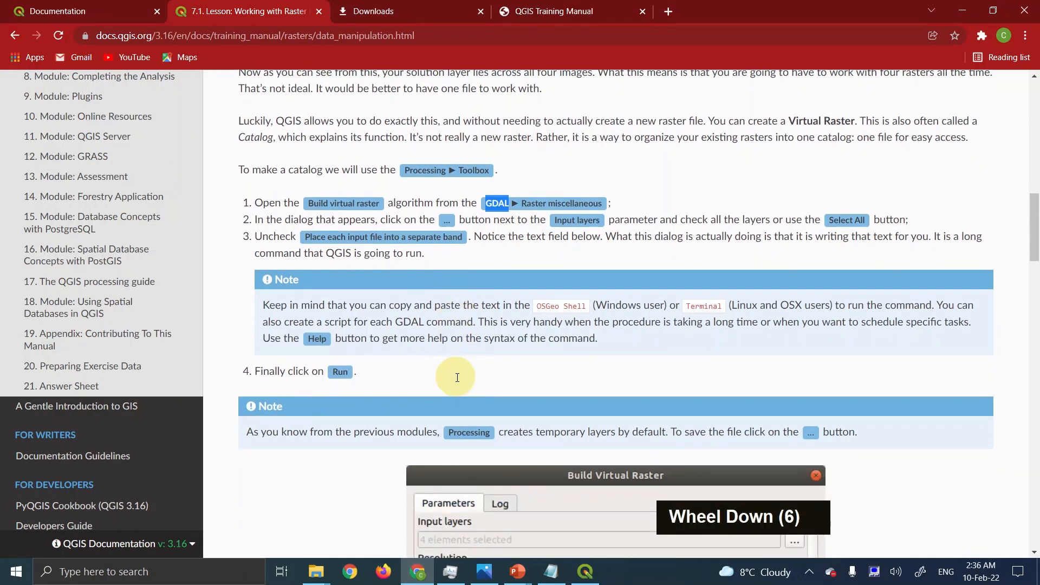
pyautogui.click(534, 236)
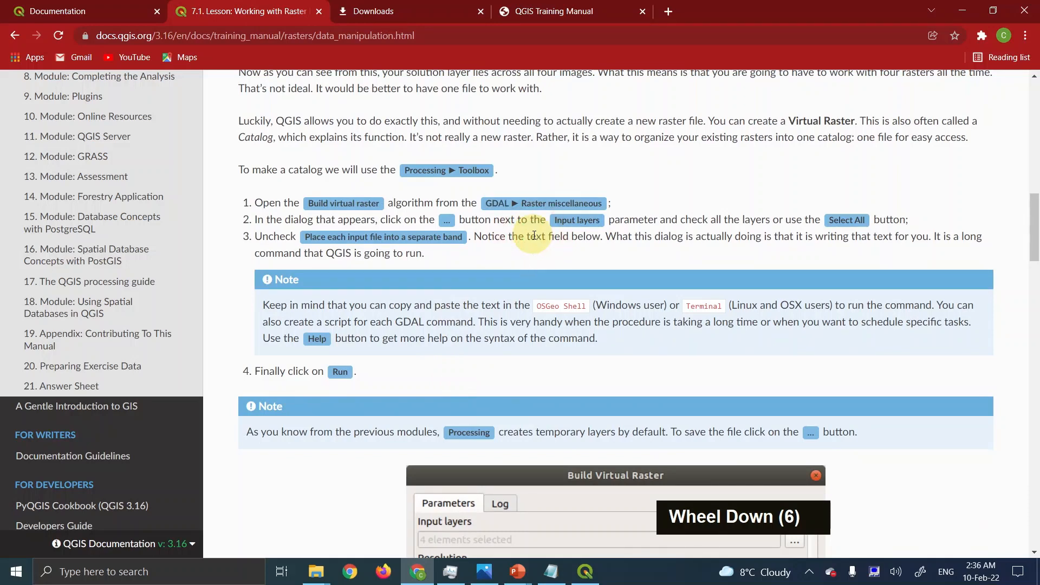
pyautogui.scroll(-9, 533, 236)
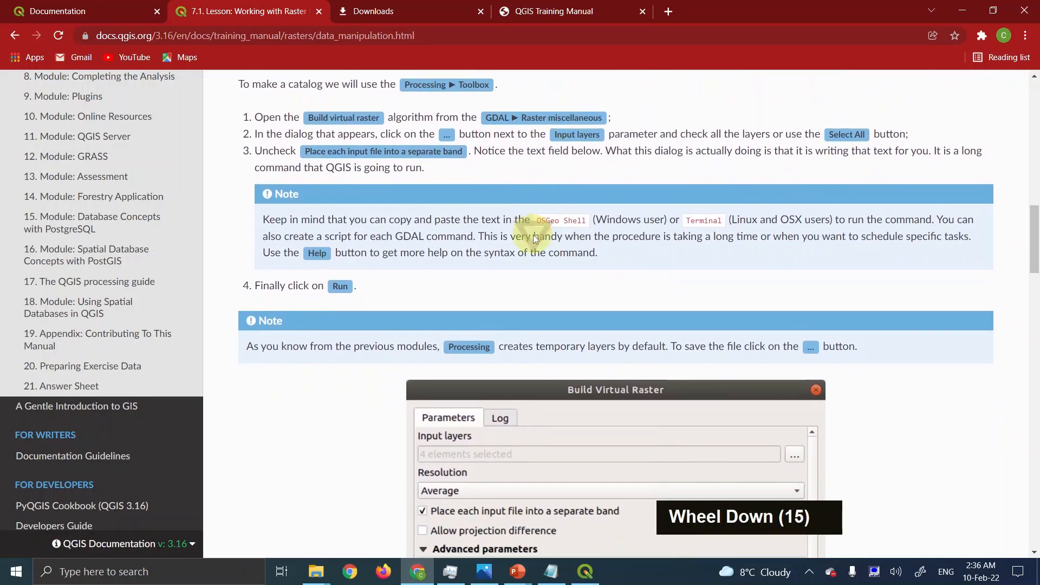
pyautogui.scroll(-11, 534, 238)
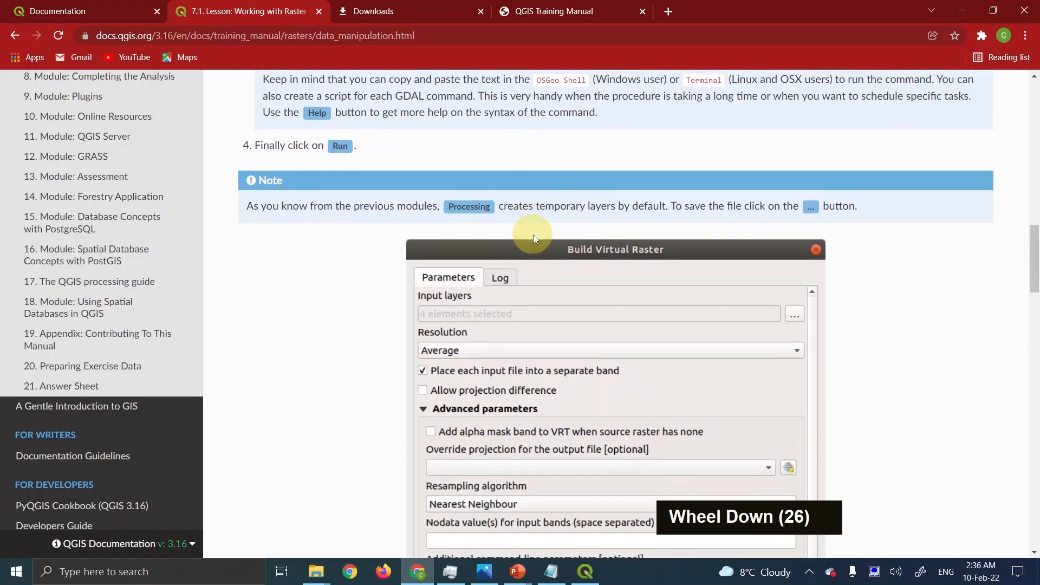
pyautogui.scroll(-20, 534, 238)
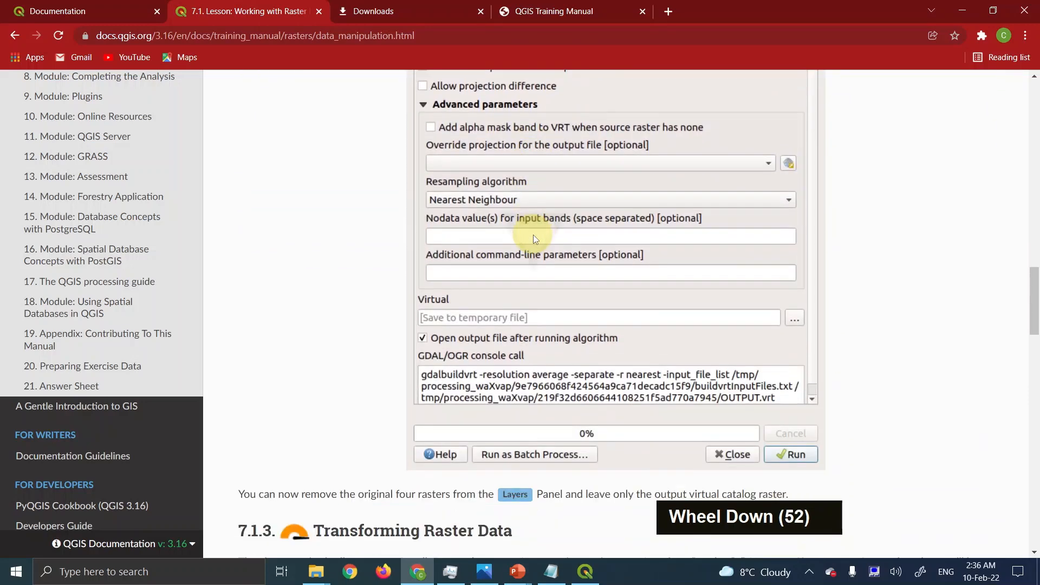
pyautogui.scroll(20, 533, 235)
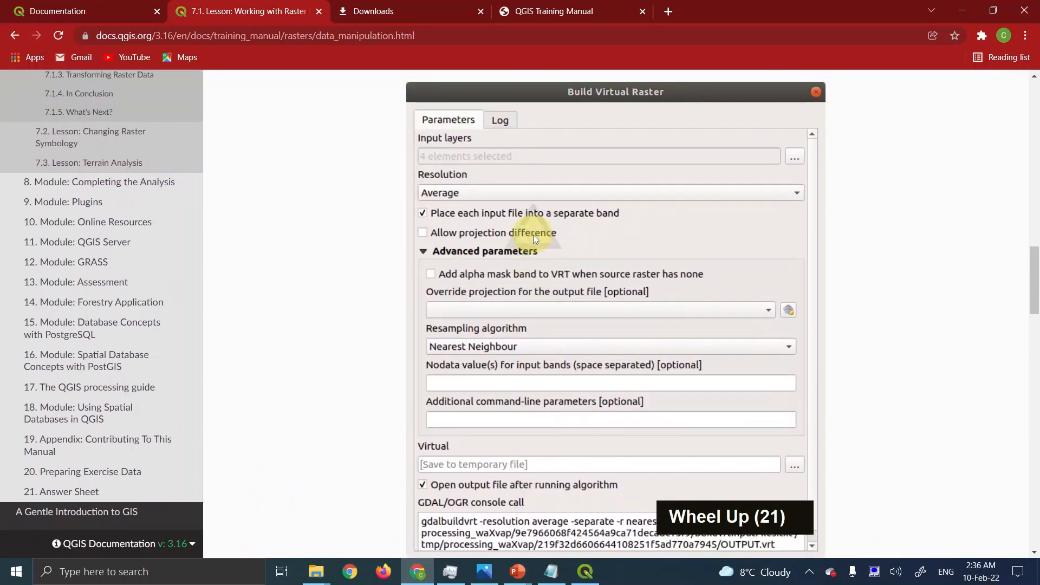
pyautogui.scroll(3, 533, 235)
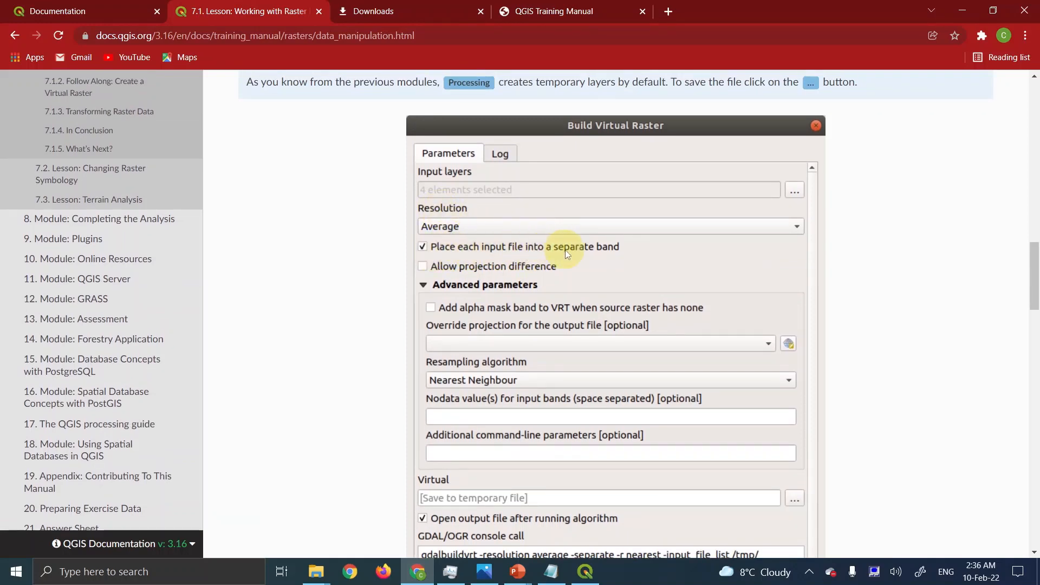
pyautogui.scroll(-20, 577, 446)
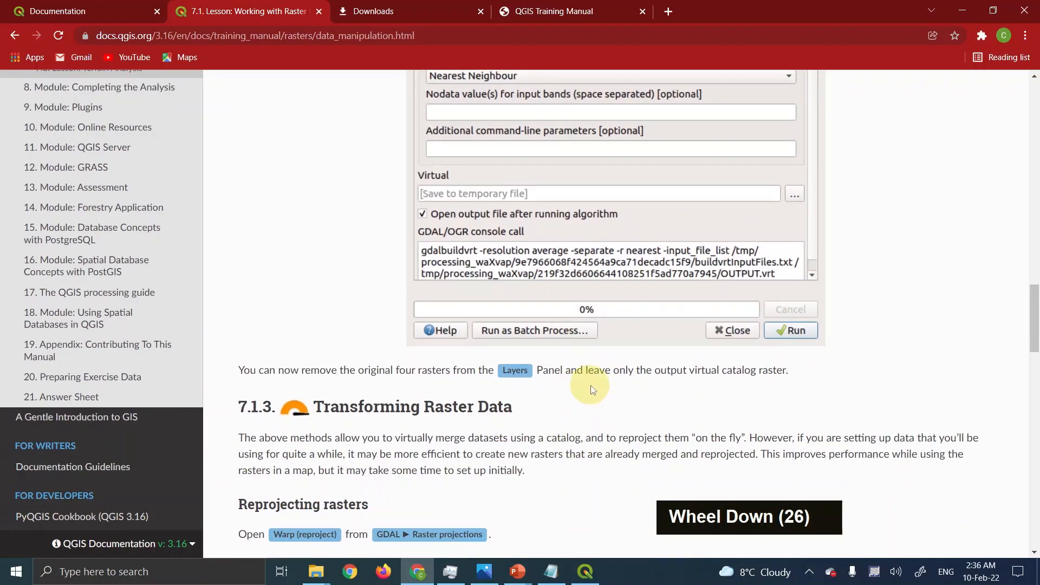
pyautogui.scroll(20, 591, 390)
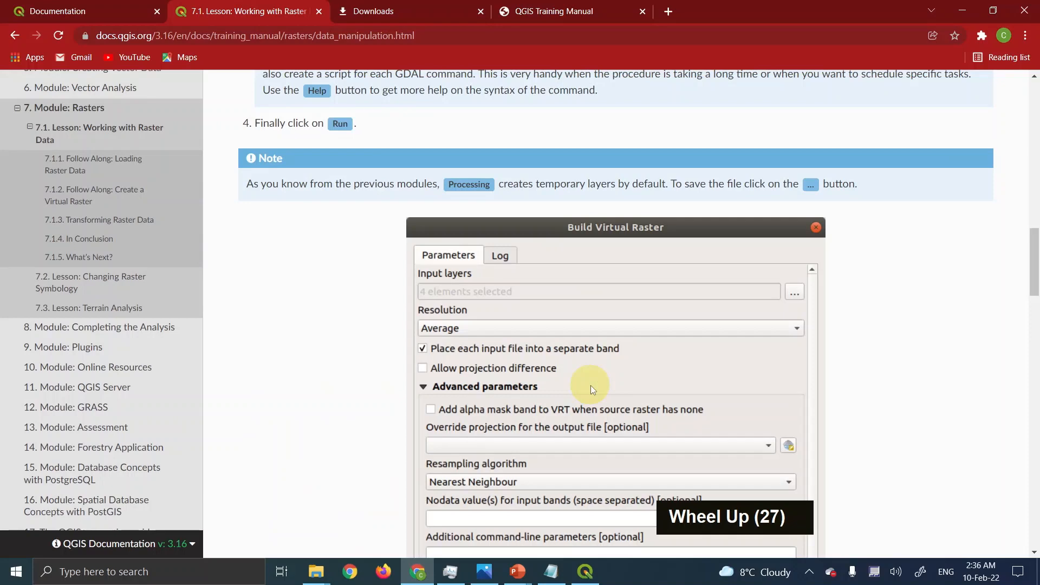
pyautogui.scroll(9, 592, 389)
pyautogui.scroll(3, 590, 385)
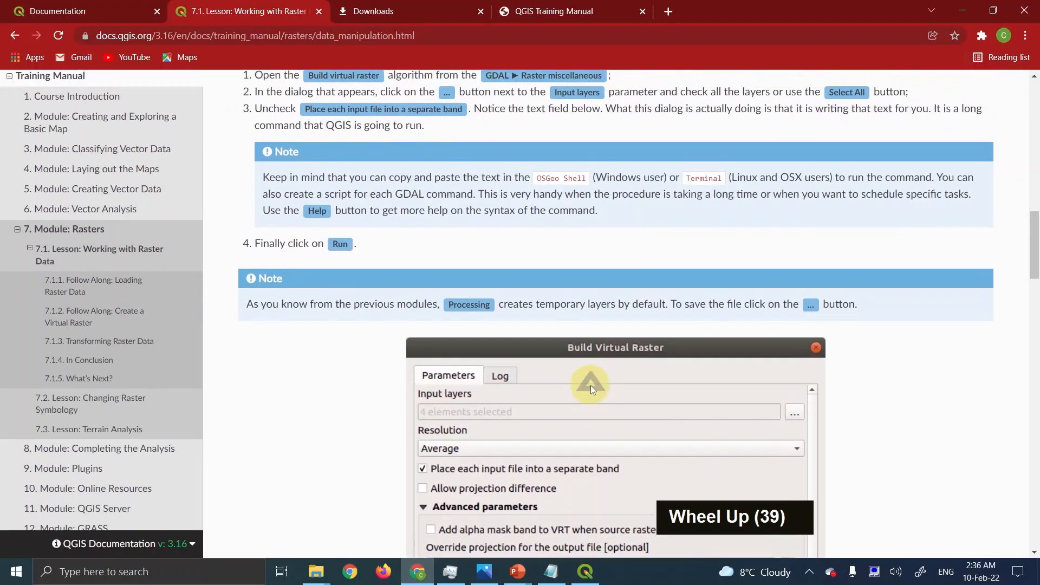
pyautogui.scroll(6, 590, 385)
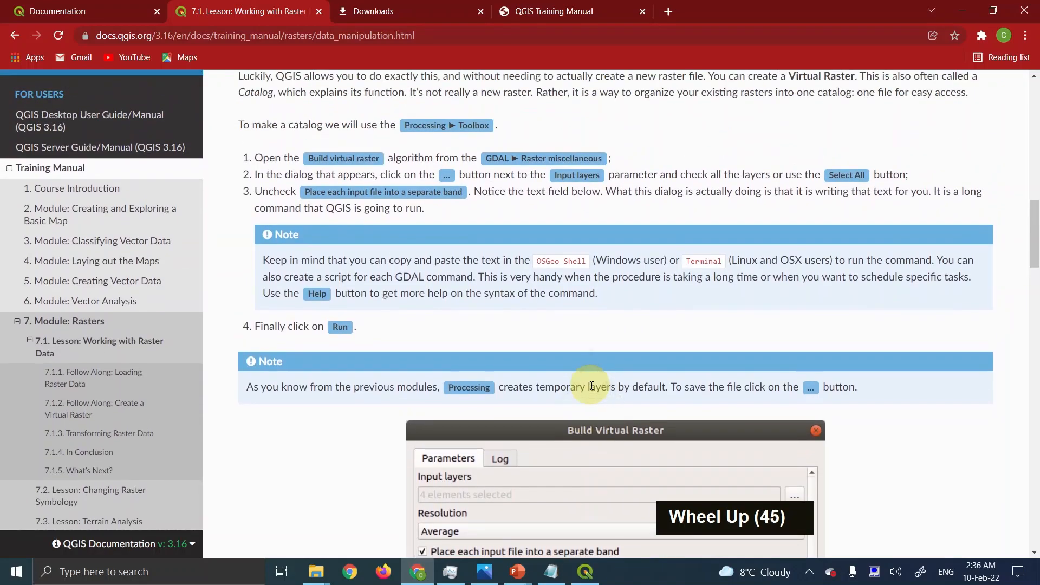
pyautogui.scroll(3, 591, 385)
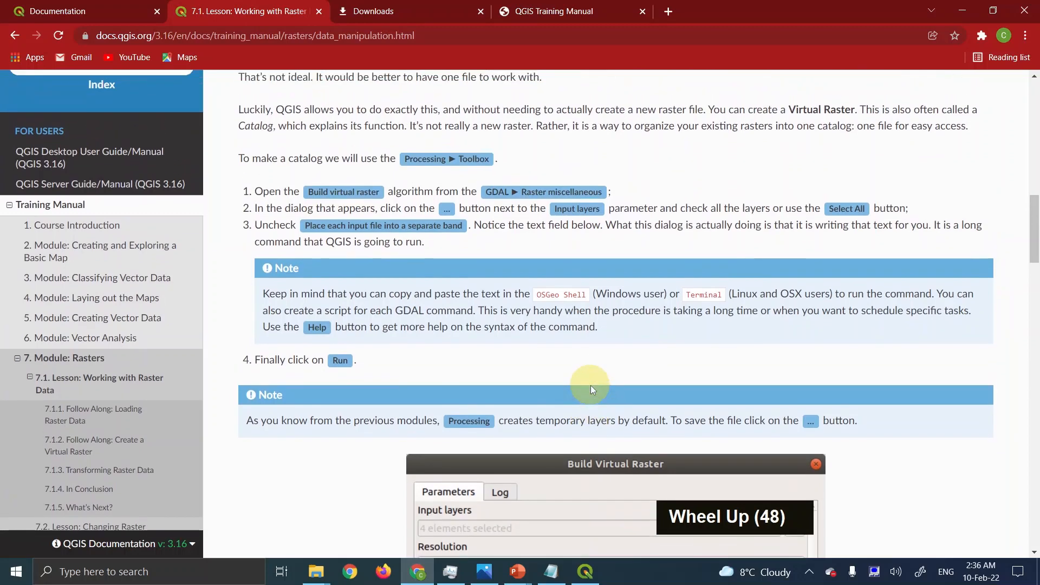
pyautogui.scroll(-9, 590, 385)
pyautogui.scroll(-20, 590, 385)
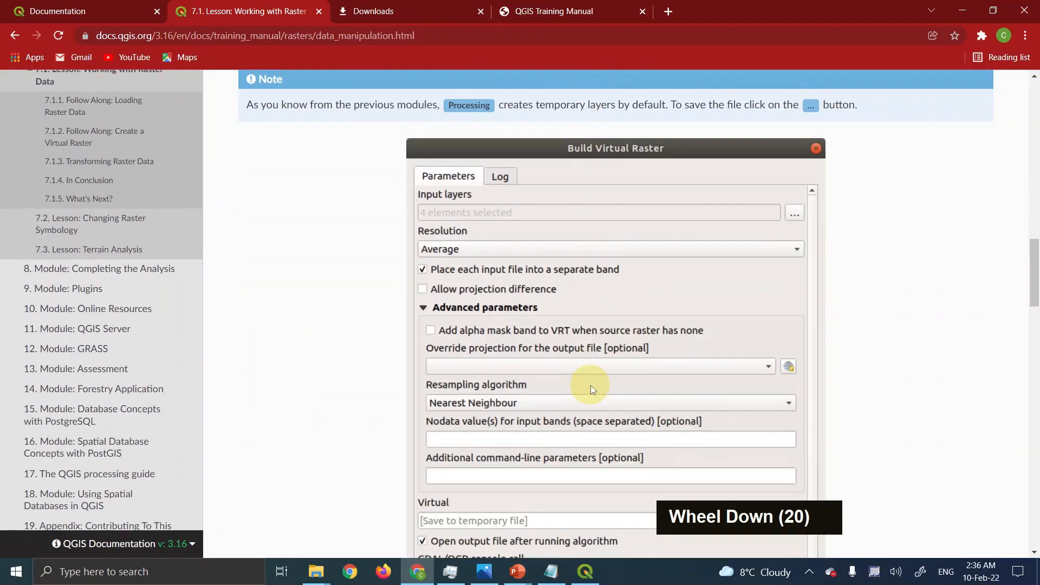
pyautogui.scroll(-17, 590, 385)
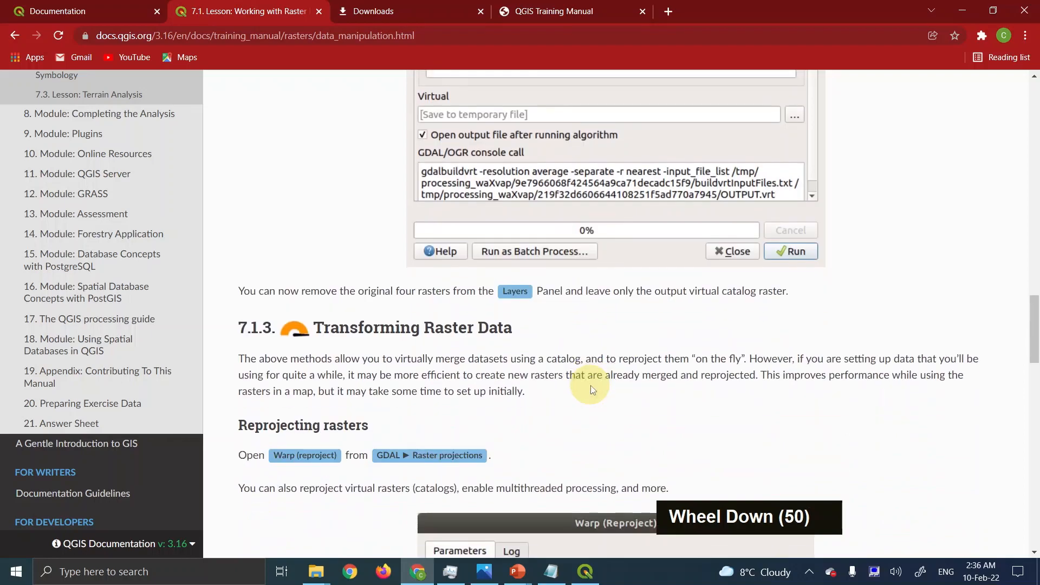
pyautogui.scroll(8, 592, 389)
pyautogui.scroll(20, 591, 386)
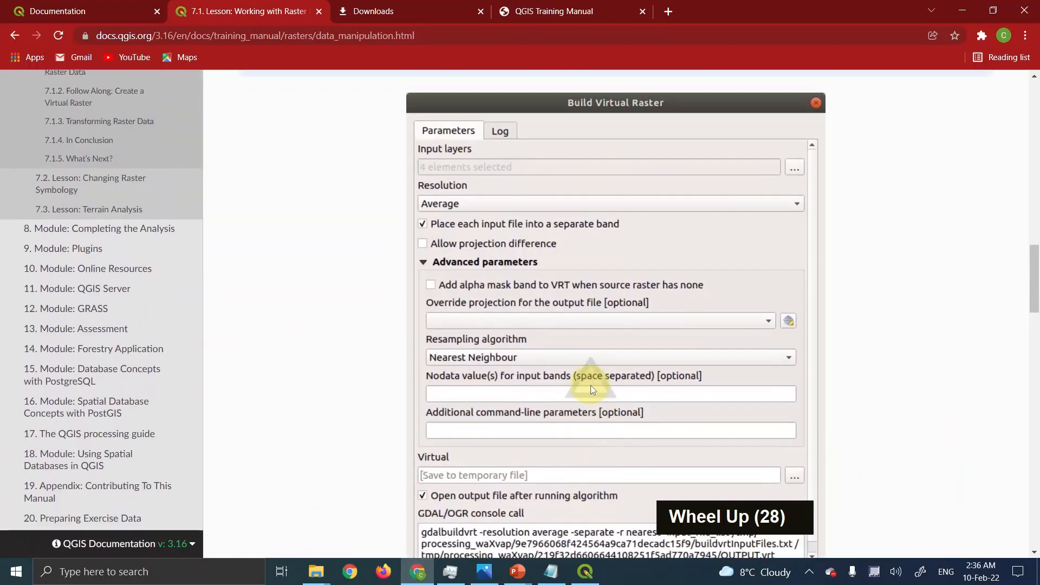
pyautogui.scroll(1, 591, 388)
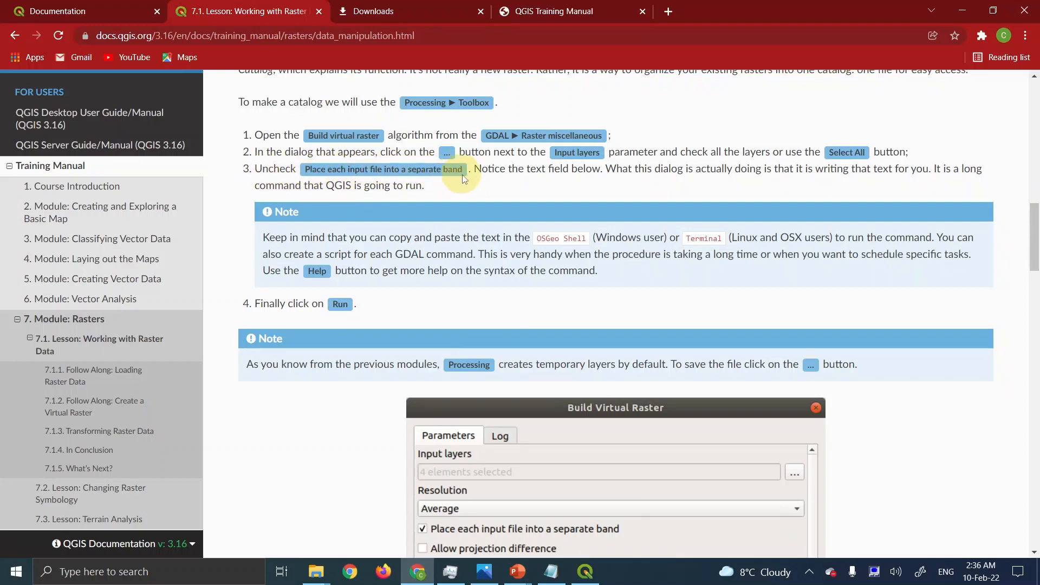
# - Compare the Build Virtual Raster settings in QGIS with the lesson's instructions, note on temporary output and example dialog in Chrome
pyautogui.click(585, 571)
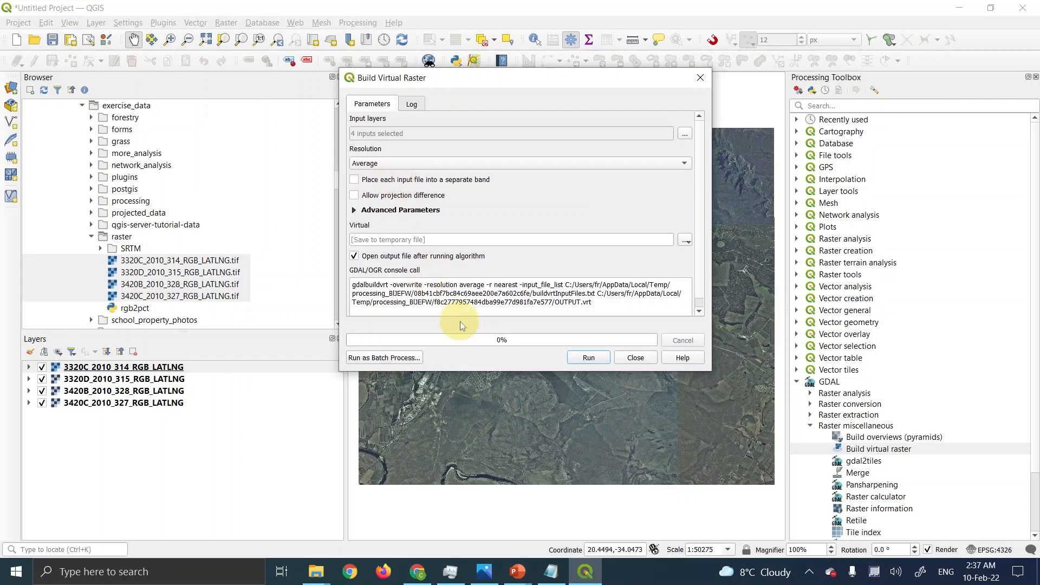
pyautogui.click(418, 570)
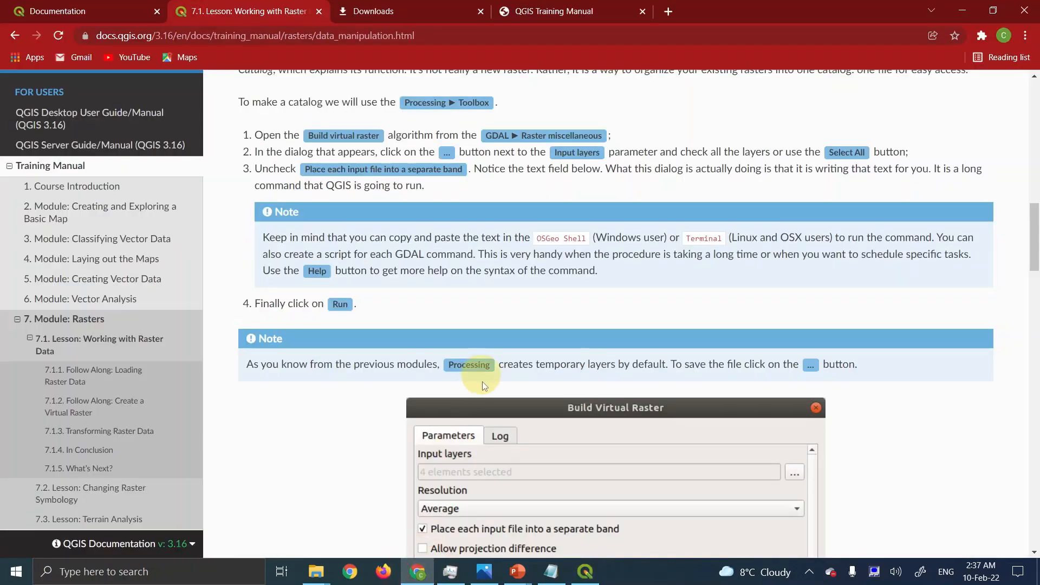
pyautogui.scroll(-15, 514, 360)
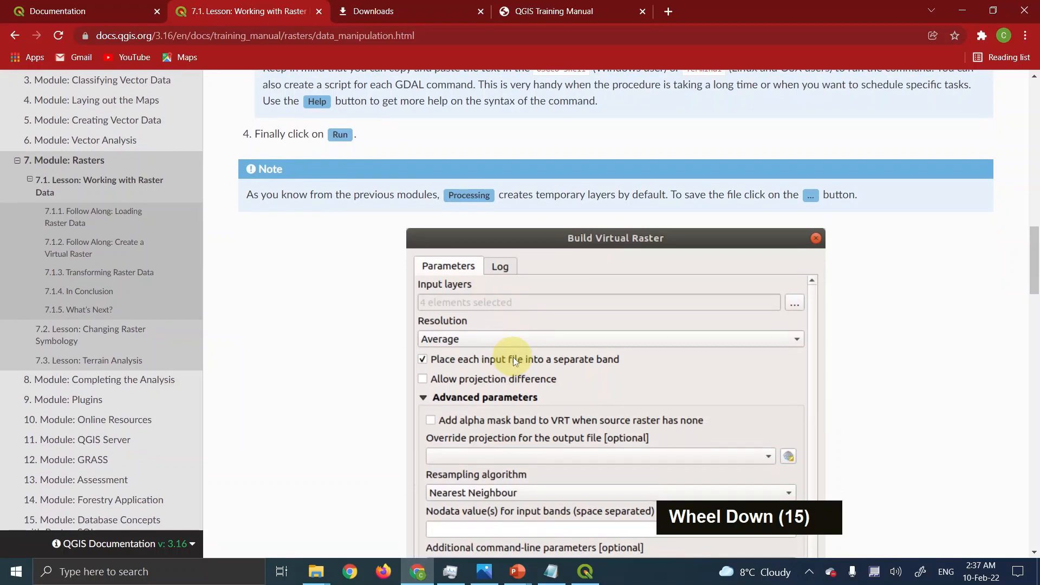
pyautogui.scroll(-20, 513, 360)
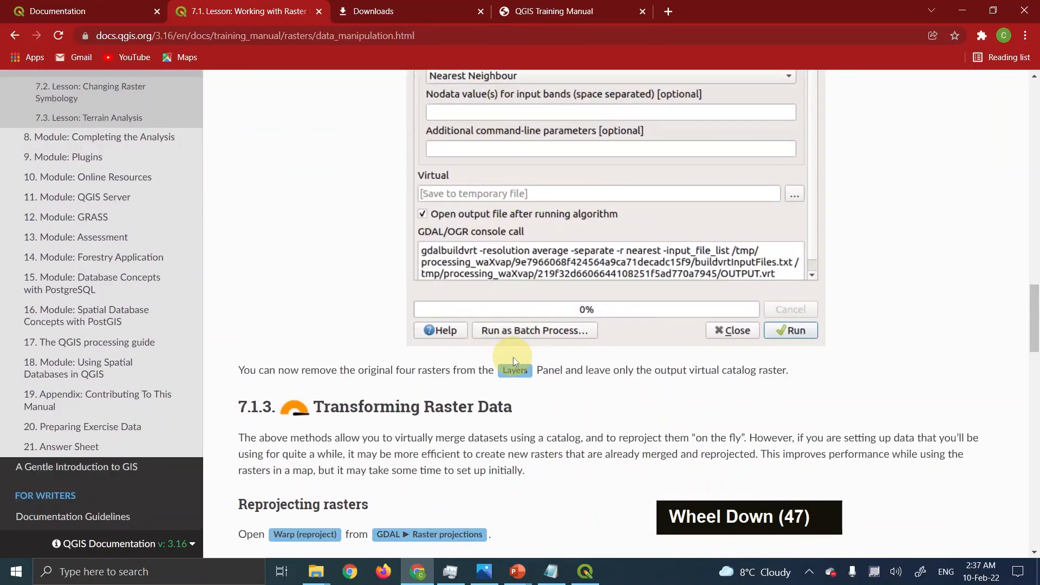
pyautogui.scroll(17, 512, 356)
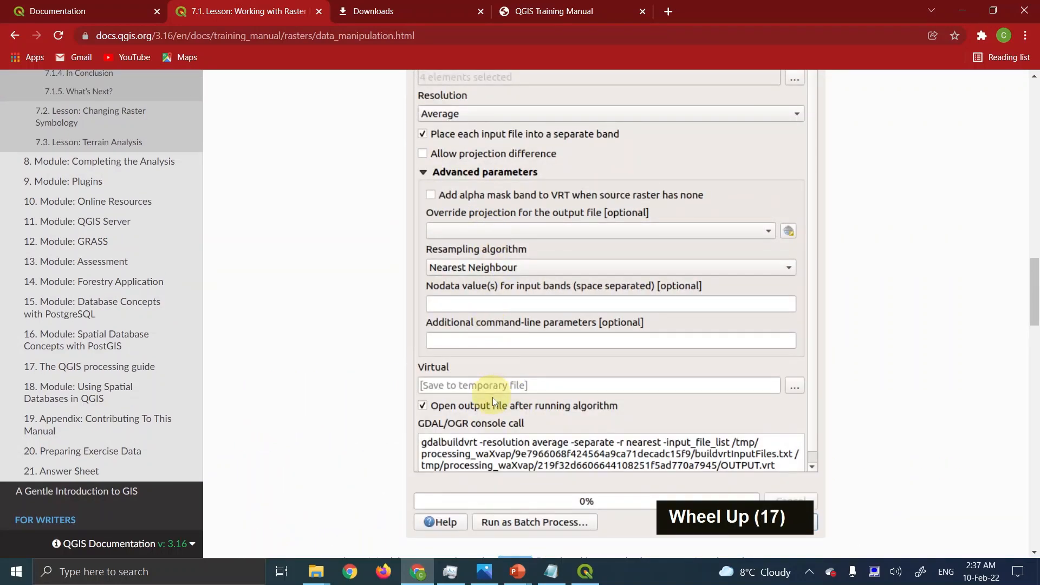
pyautogui.click(583, 573)
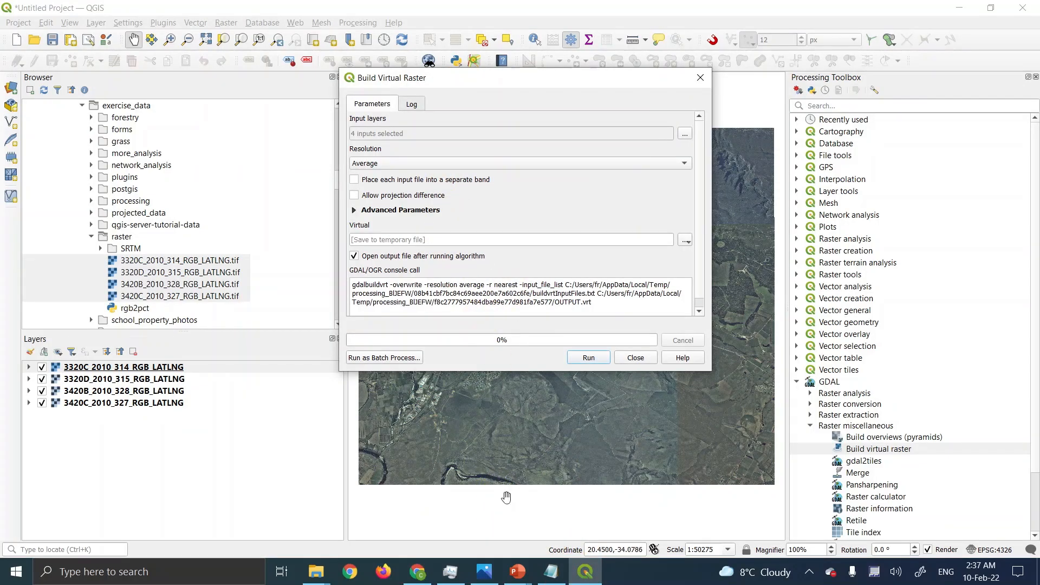
pyautogui.click(588, 358)
pyautogui.click(420, 569)
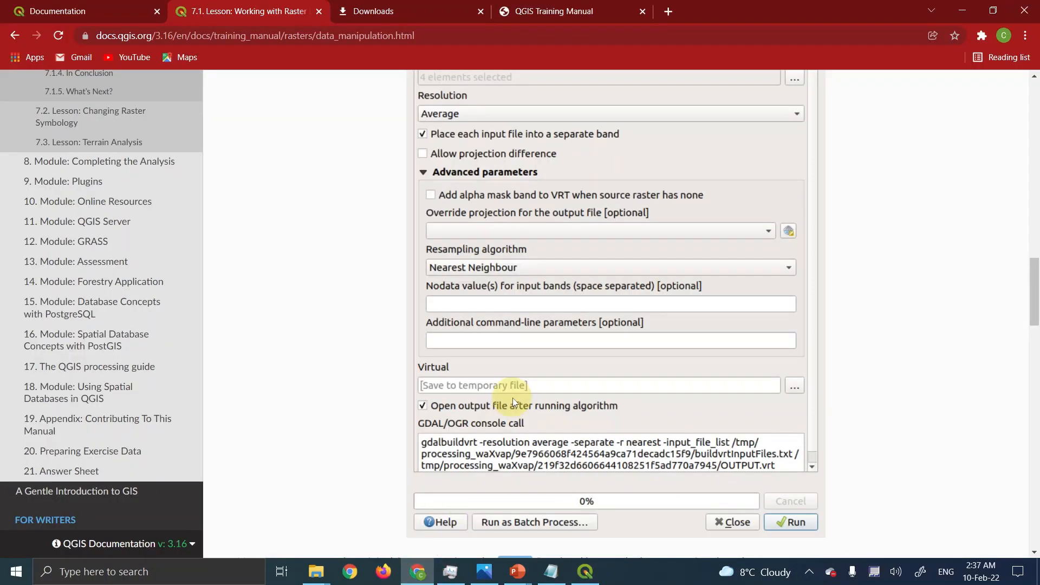
pyautogui.scroll(-12, 512, 397)
pyautogui.scroll(20, 512, 398)
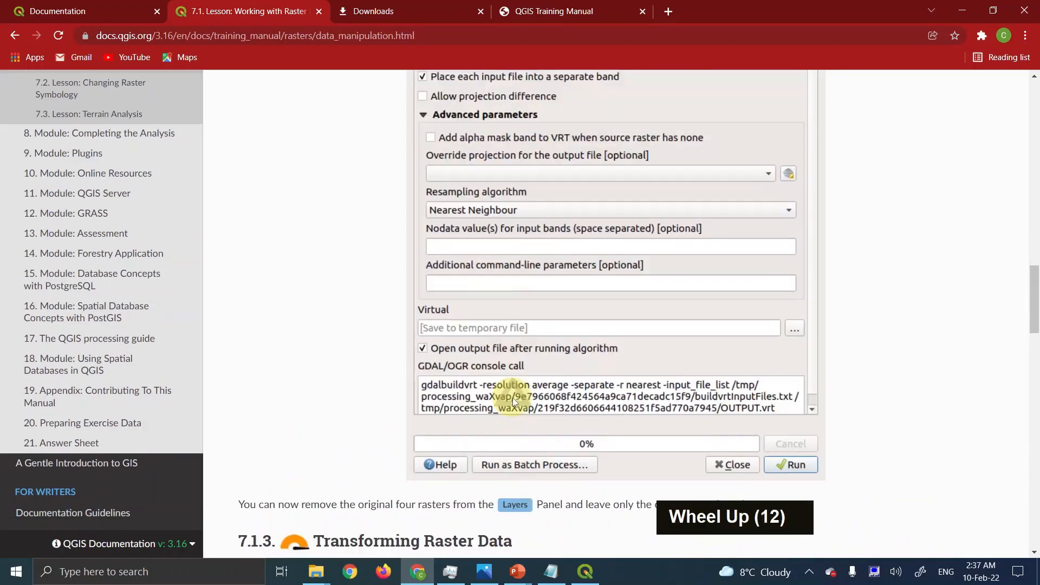
pyautogui.scroll(14, 512, 398)
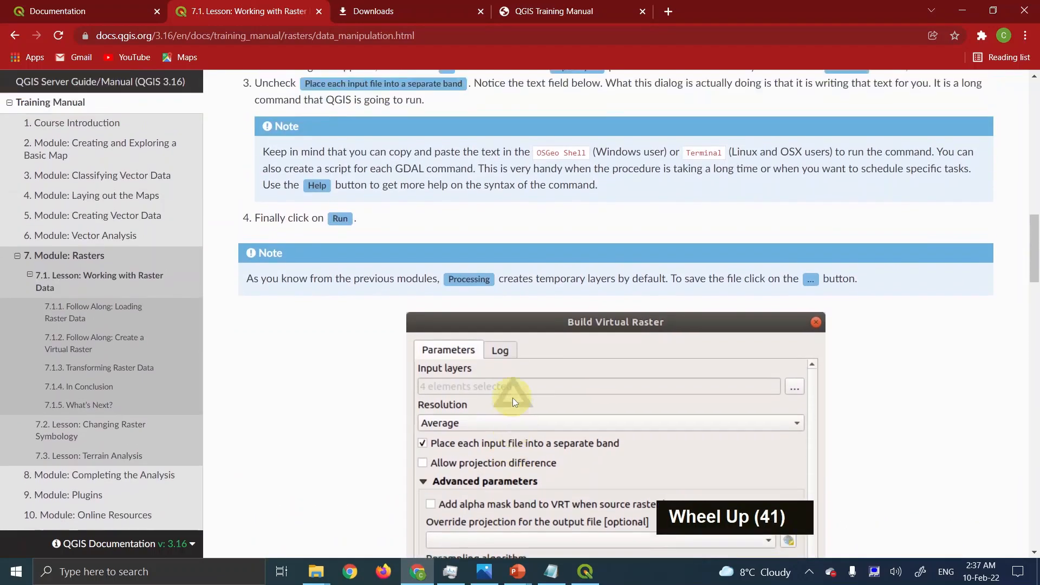
pyautogui.scroll(2, 513, 398)
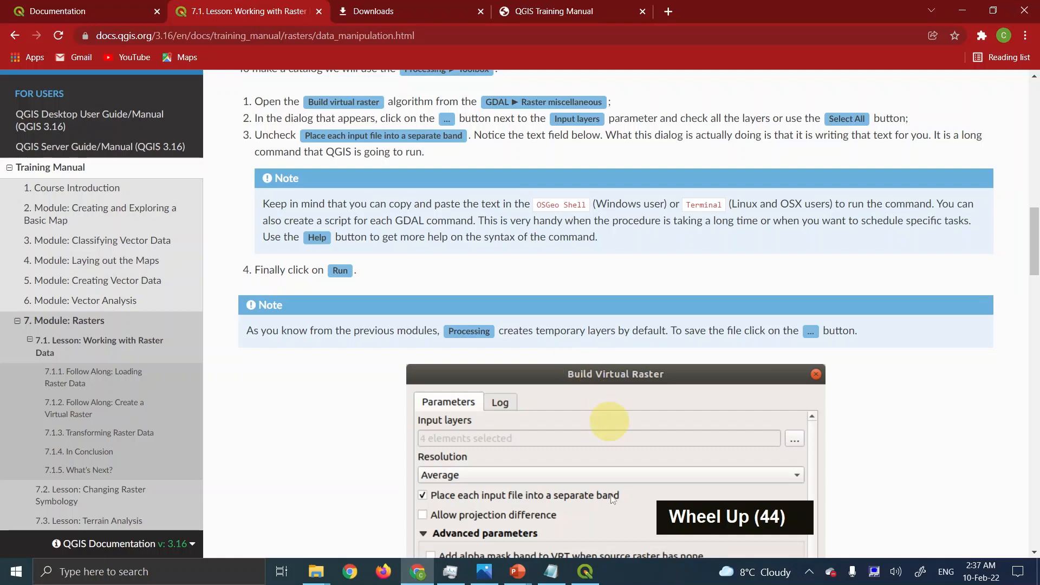
# - Switch to QGIS and run Build Virtual Raster on the four selected inputs, saving to a temporary file
pyautogui.click(587, 574)
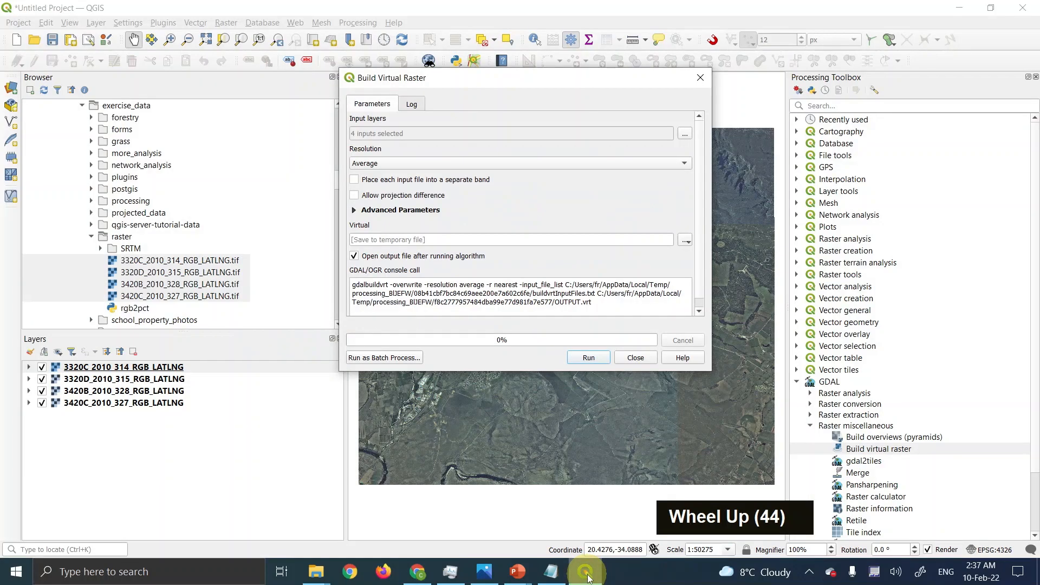
pyautogui.click(587, 358)
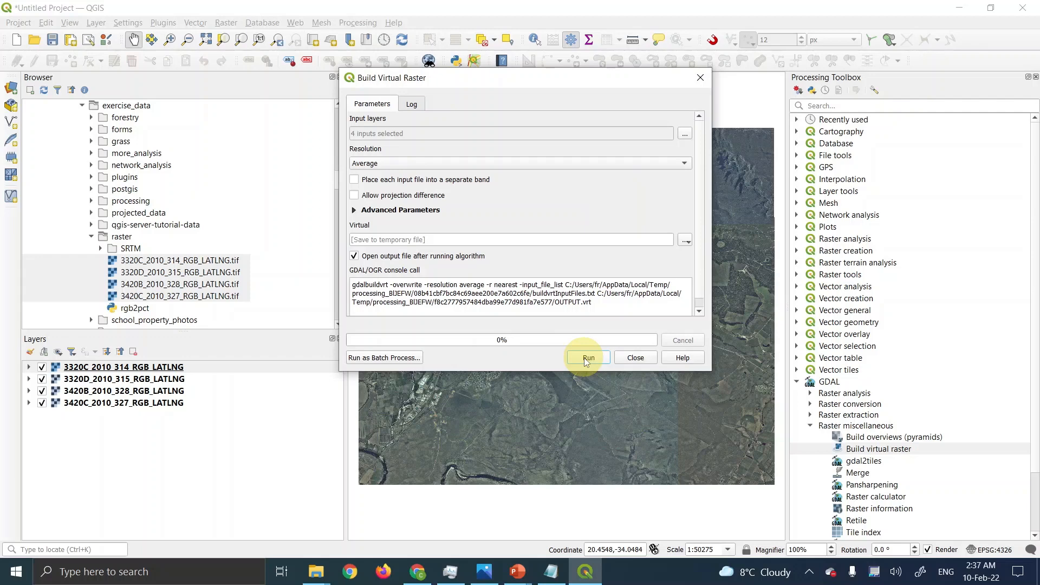
pyautogui.click(584, 359)
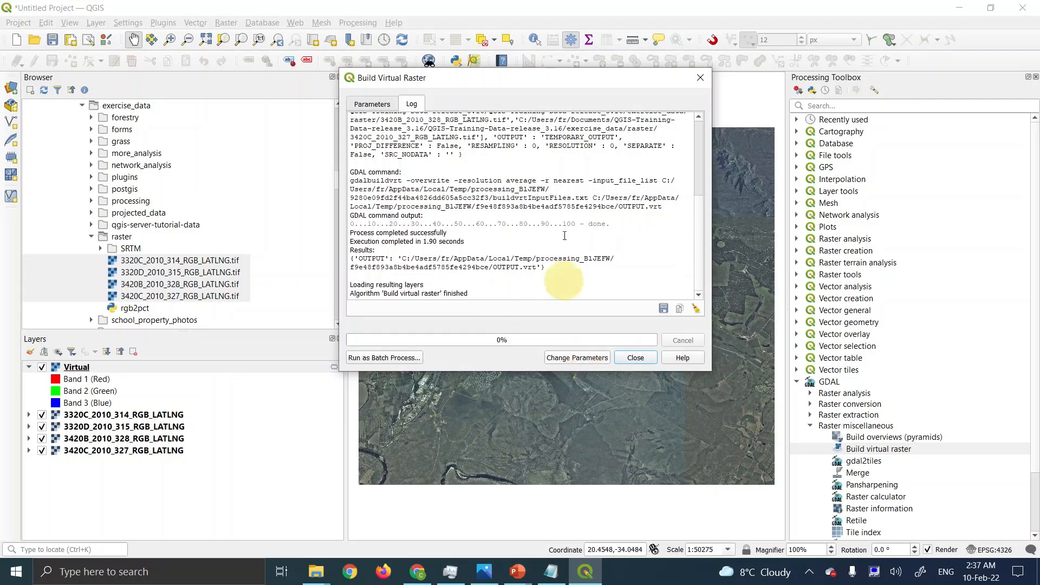
# - Examine the software versions and the input parameters recorded in the Build Virtual Raster log
pyautogui.moveTo(579, 79); pyautogui.dragTo(604, 190)
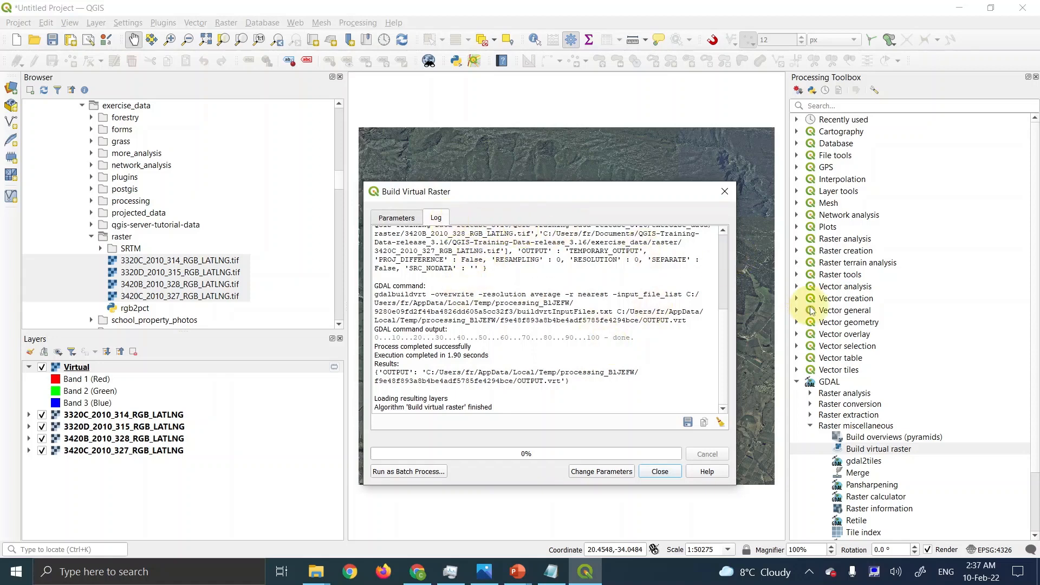
pyautogui.scroll(5, 725, 287)
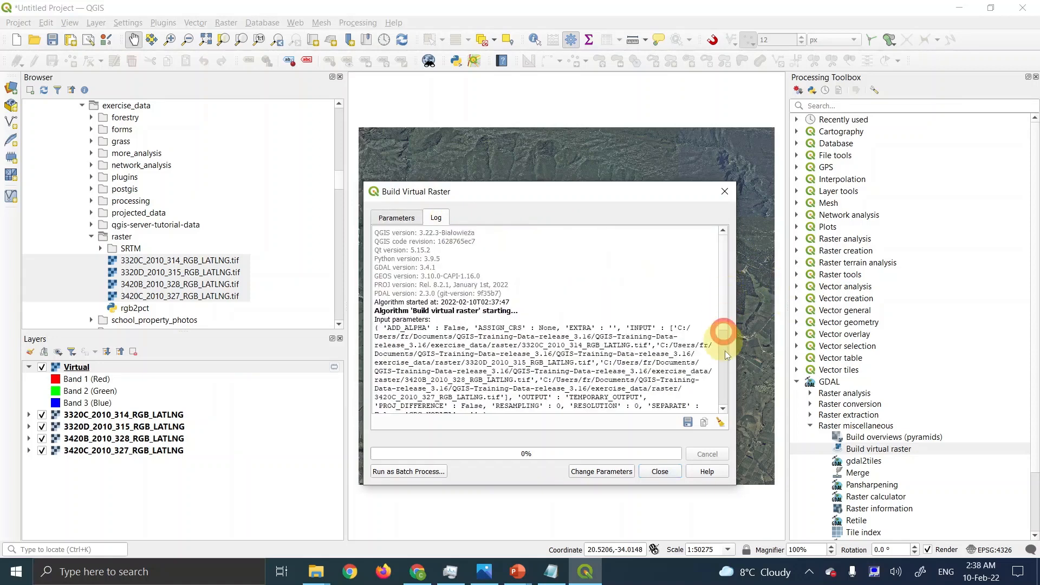
pyautogui.scroll(-3, 722, 330)
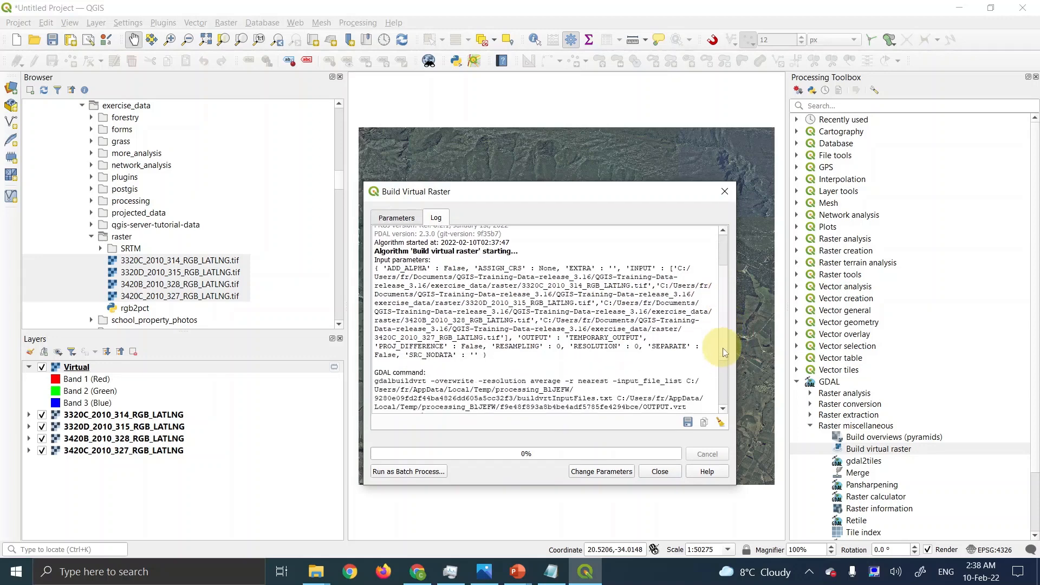
pyautogui.scroll(3, 724, 303)
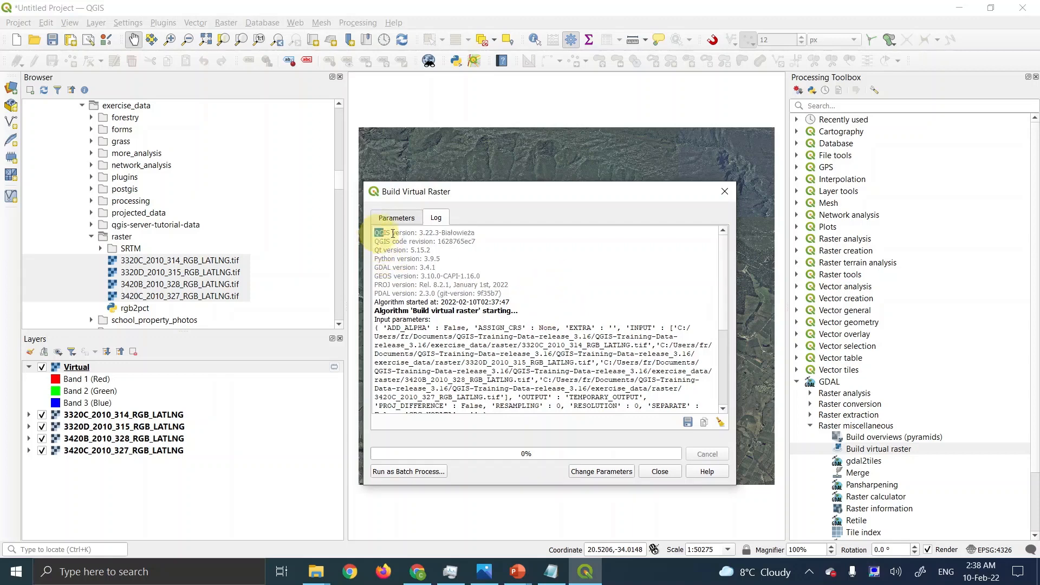
pyautogui.moveTo(392, 233); pyautogui.dragTo(456, 233)
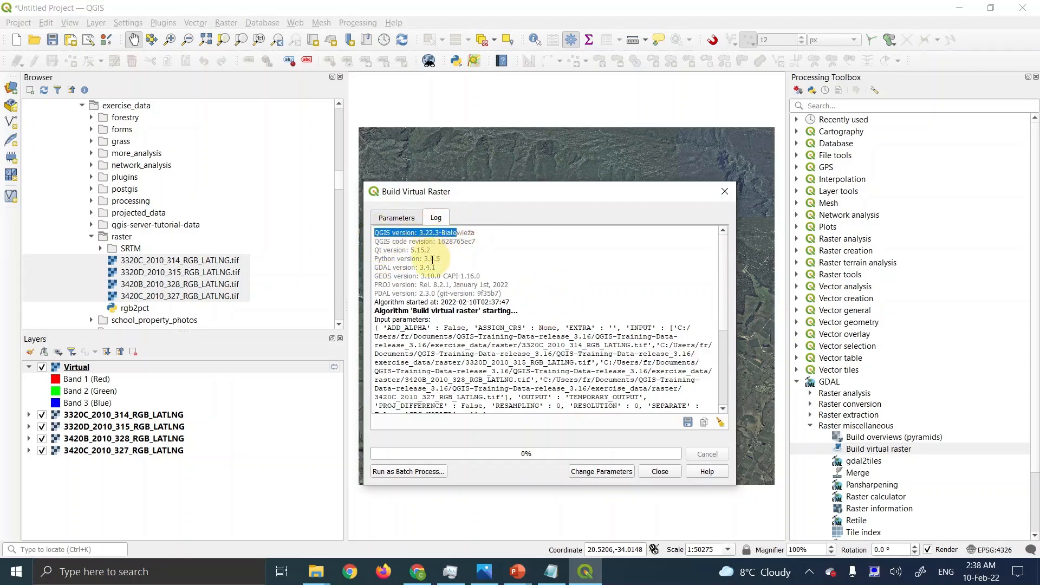
pyautogui.moveTo(381, 250); pyautogui.dragTo(447, 263)
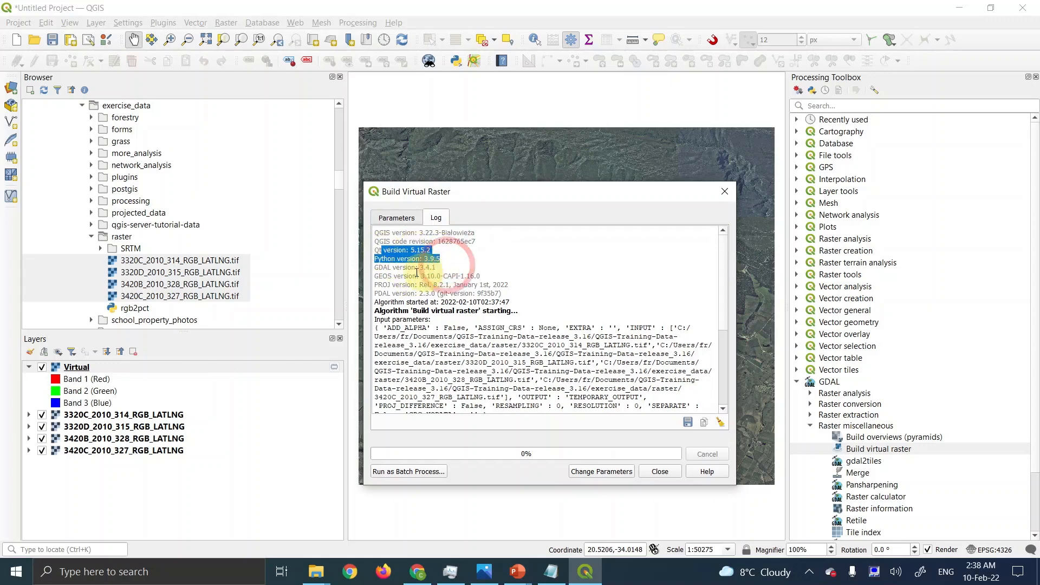
pyautogui.moveTo(374, 268); pyautogui.dragTo(436, 268)
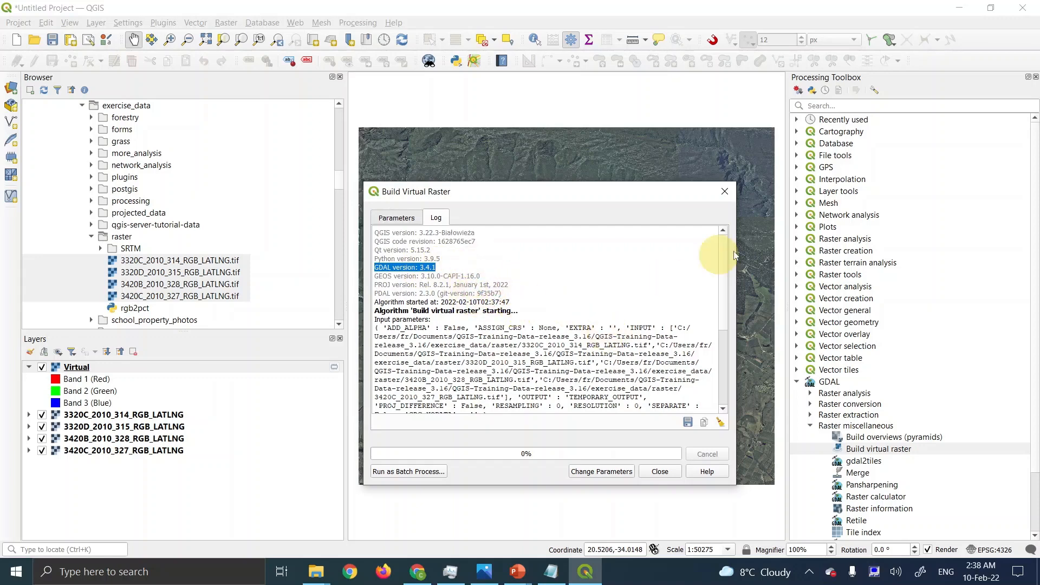
pyautogui.moveTo(720, 259); pyautogui.dragTo(731, 296)
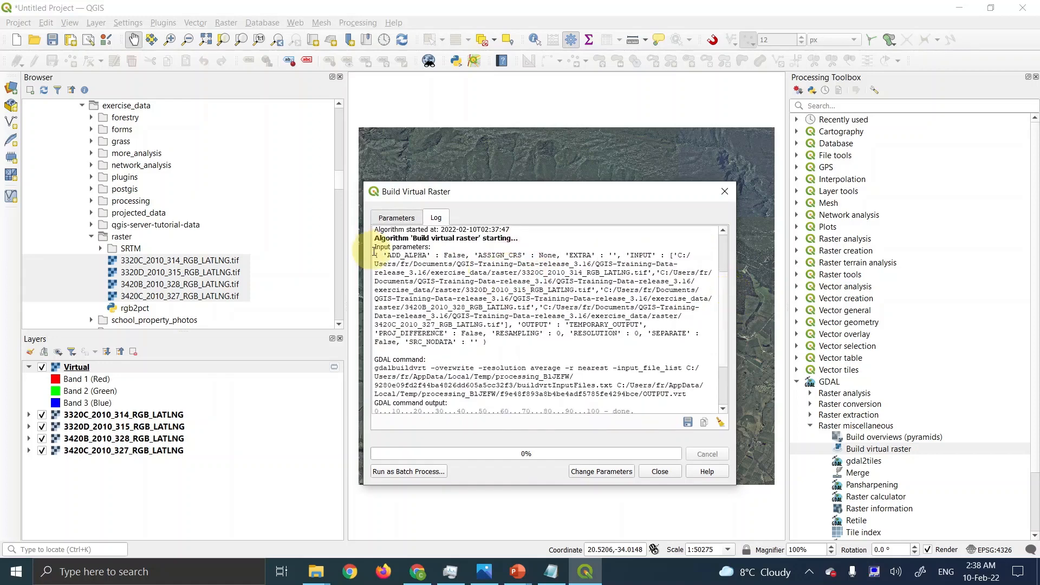
pyautogui.moveTo(378, 257); pyautogui.dragTo(487, 343)
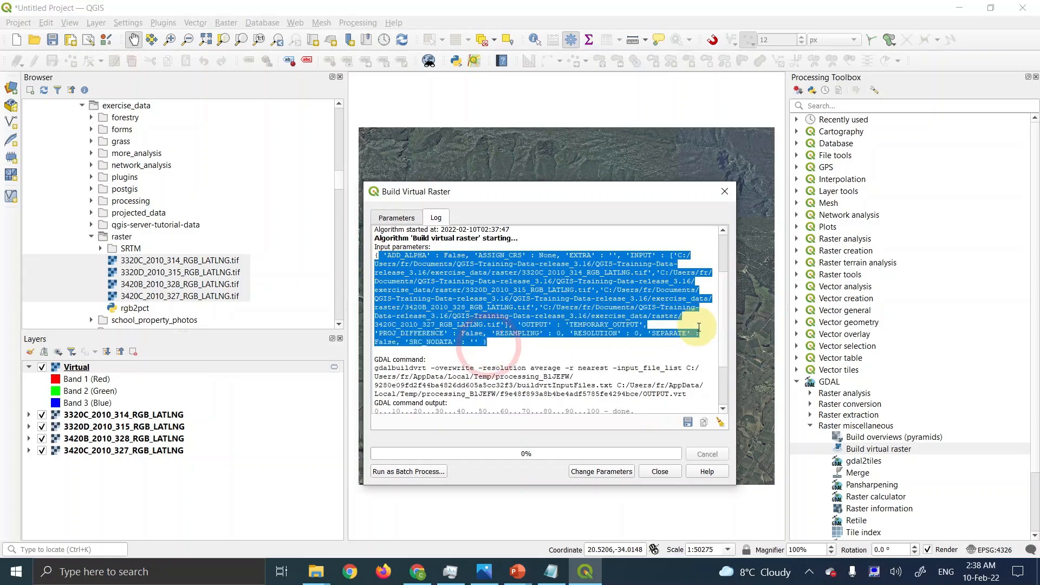
pyautogui.moveTo(724, 294); pyautogui.dragTo(724, 334)
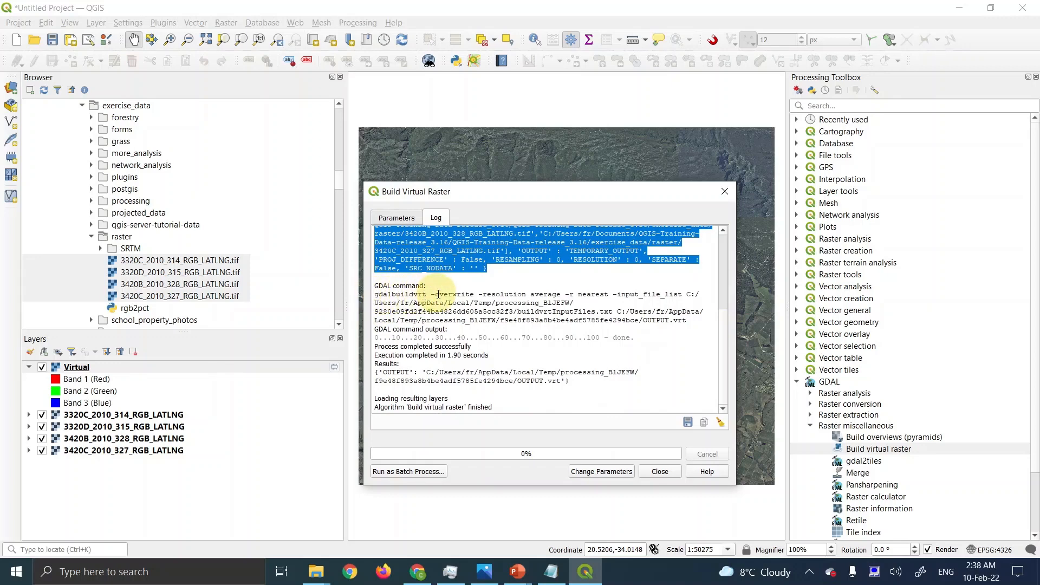
# - Examine the gdalbuildvrt command in the log, including its options, input file list, output path and command output
pyautogui.moveTo(431, 294); pyautogui.dragTo(509, 293)
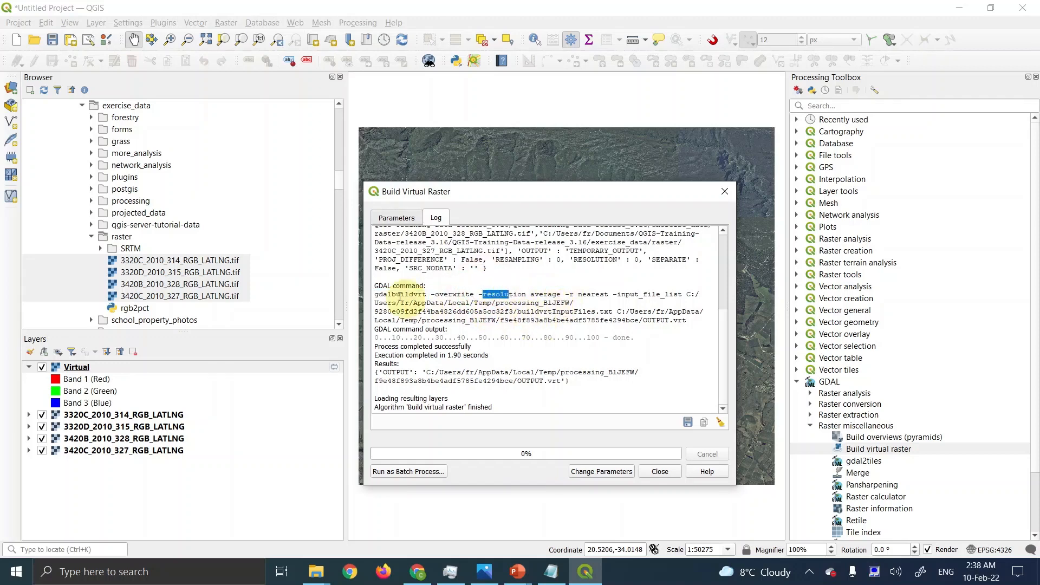
pyautogui.moveTo(377, 294); pyautogui.dragTo(692, 320)
pyautogui.click(691, 321)
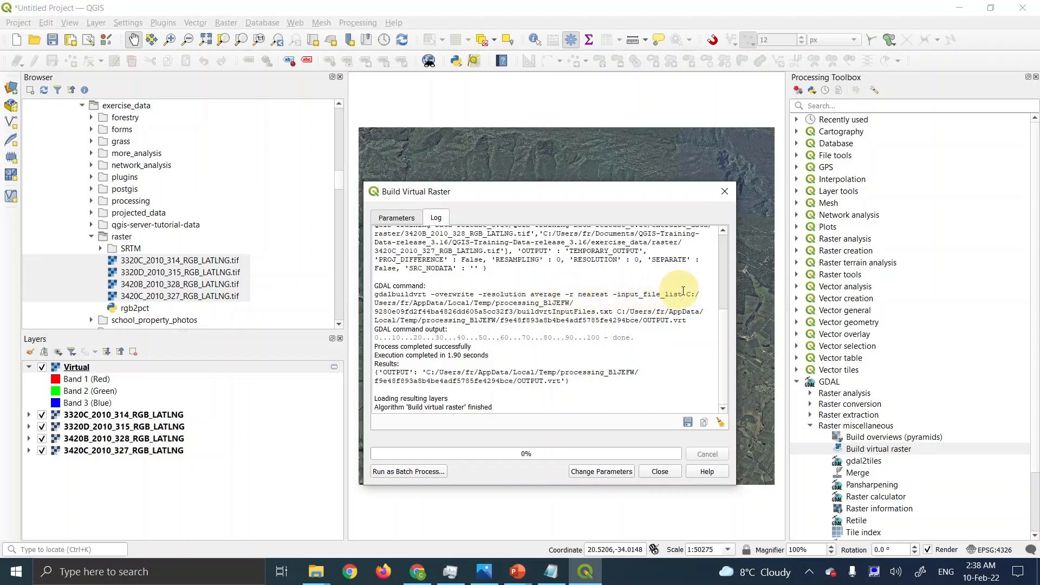
pyautogui.moveTo(687, 294); pyautogui.dragTo(578, 301)
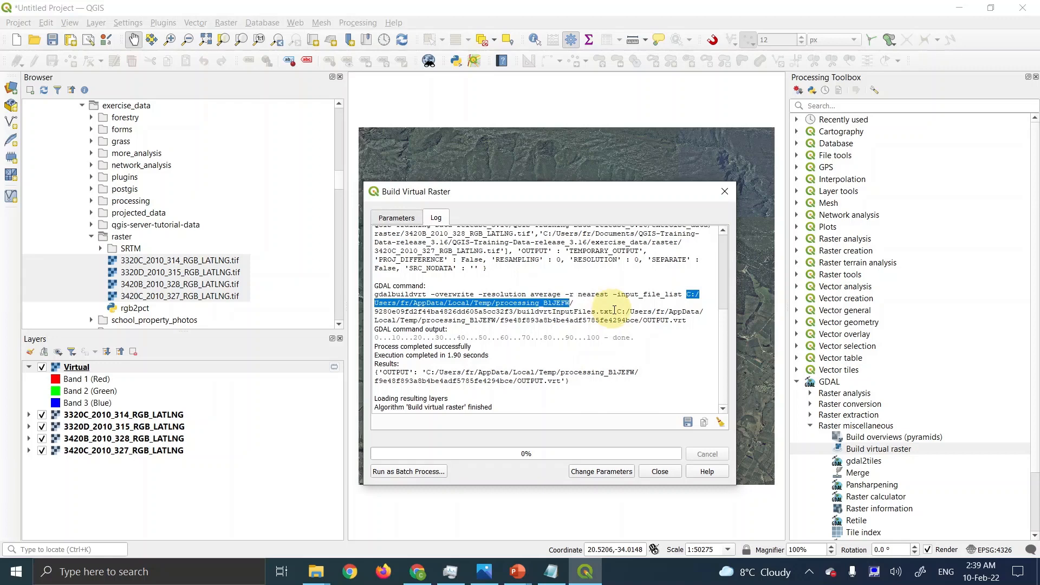
pyautogui.moveTo(614, 311); pyautogui.dragTo(683, 291)
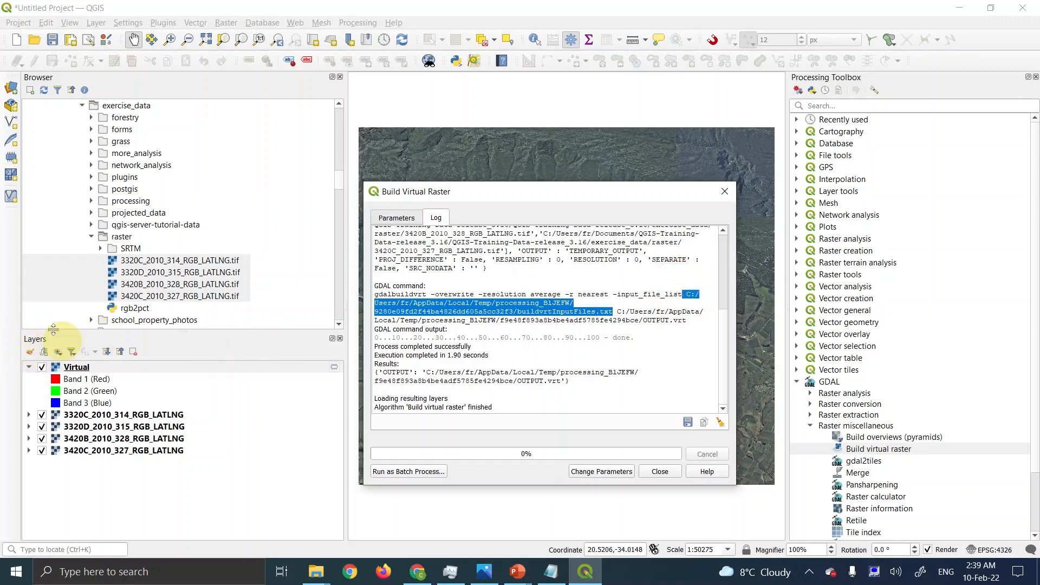
pyautogui.click(613, 309)
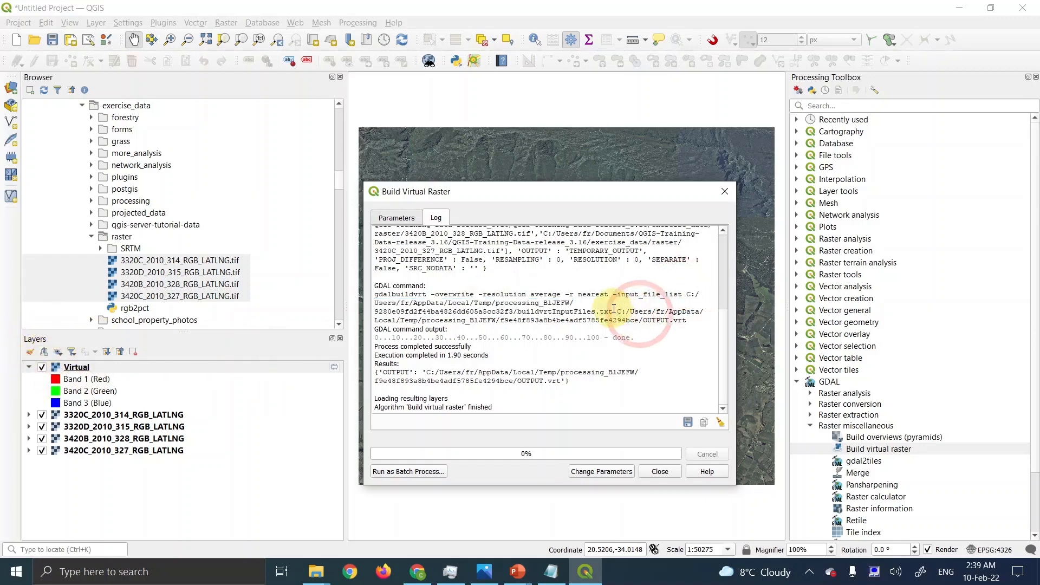
pyautogui.moveTo(618, 312); pyautogui.dragTo(694, 316)
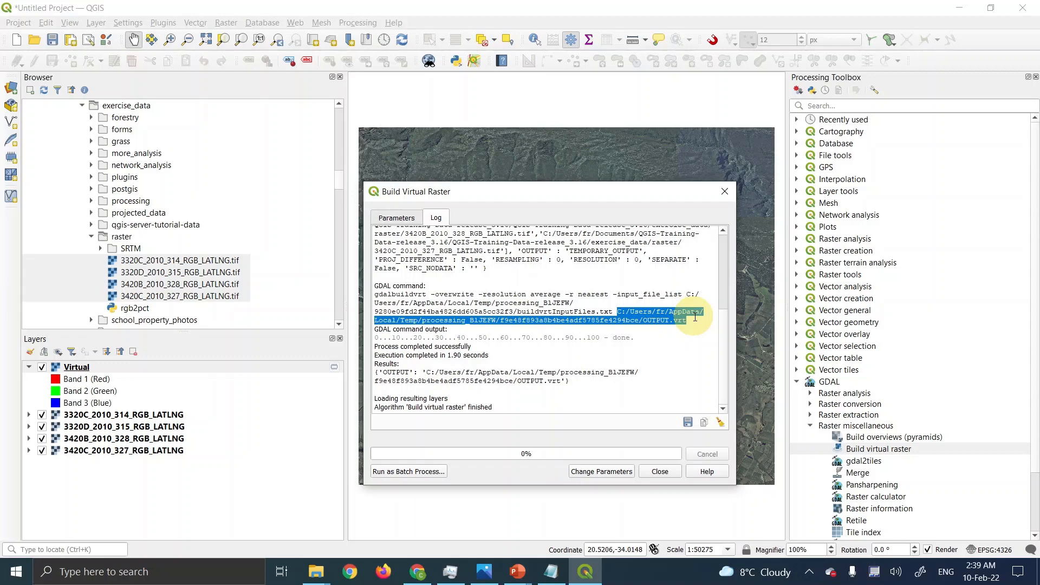
pyautogui.moveTo(405, 339); pyautogui.dragTo(435, 340)
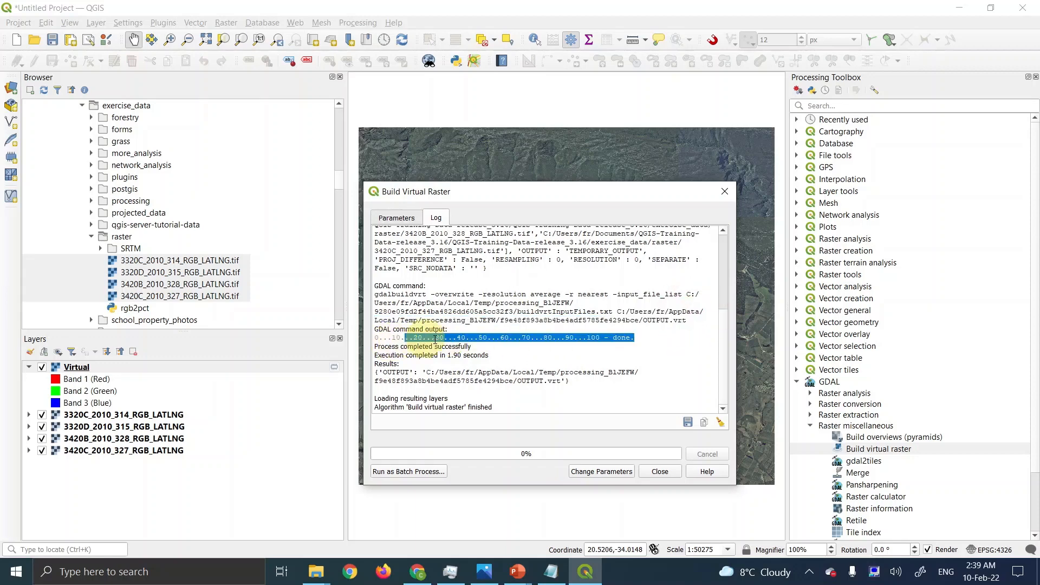
pyautogui.click(436, 340)
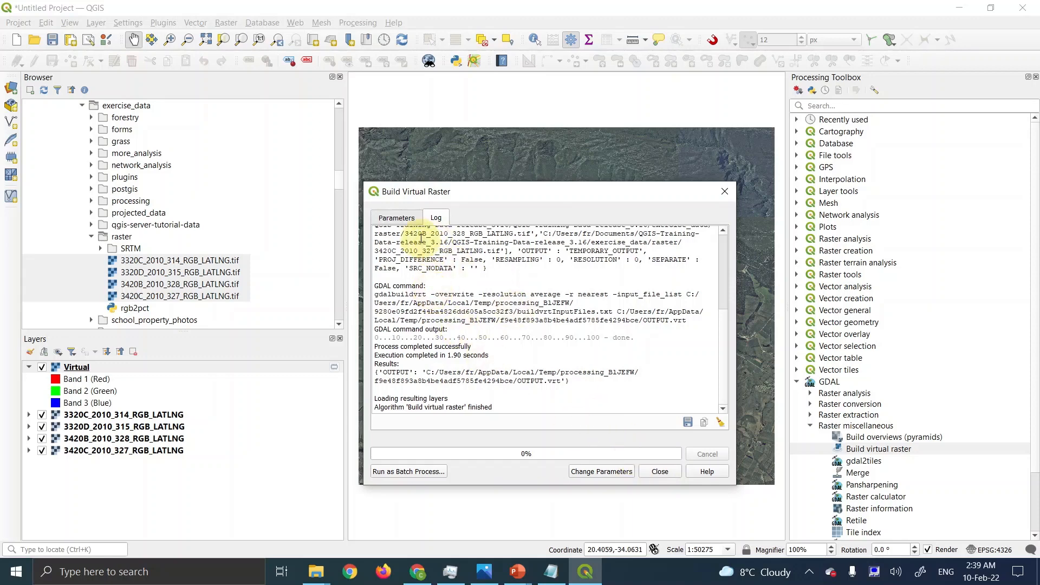
# - Return to the algorithm's parameters and highlight the entire GDAL/OGR console call
pyautogui.click(401, 218)
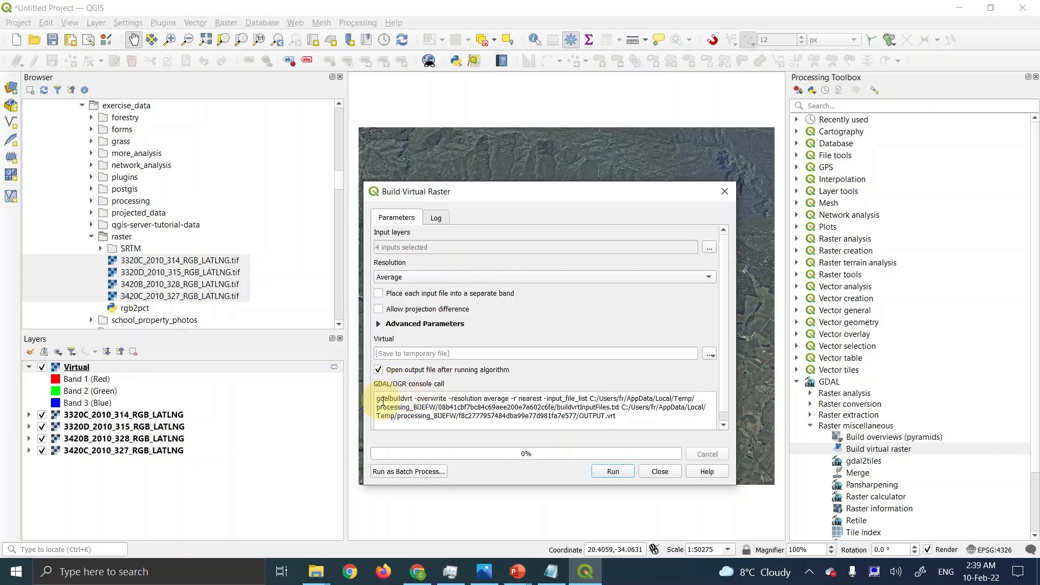
pyautogui.moveTo(378, 399); pyautogui.dragTo(421, 400)
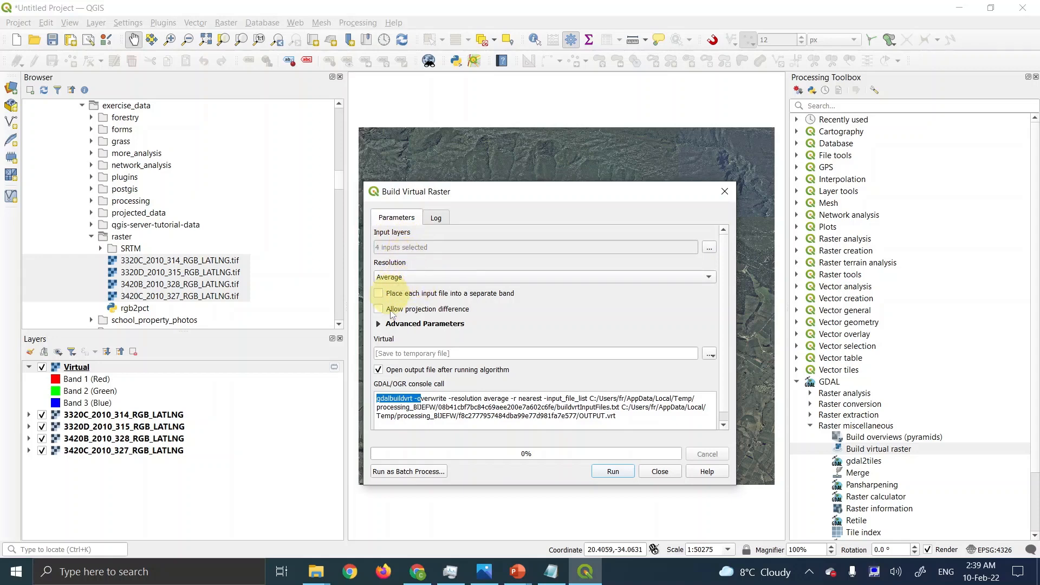
pyautogui.click(425, 399)
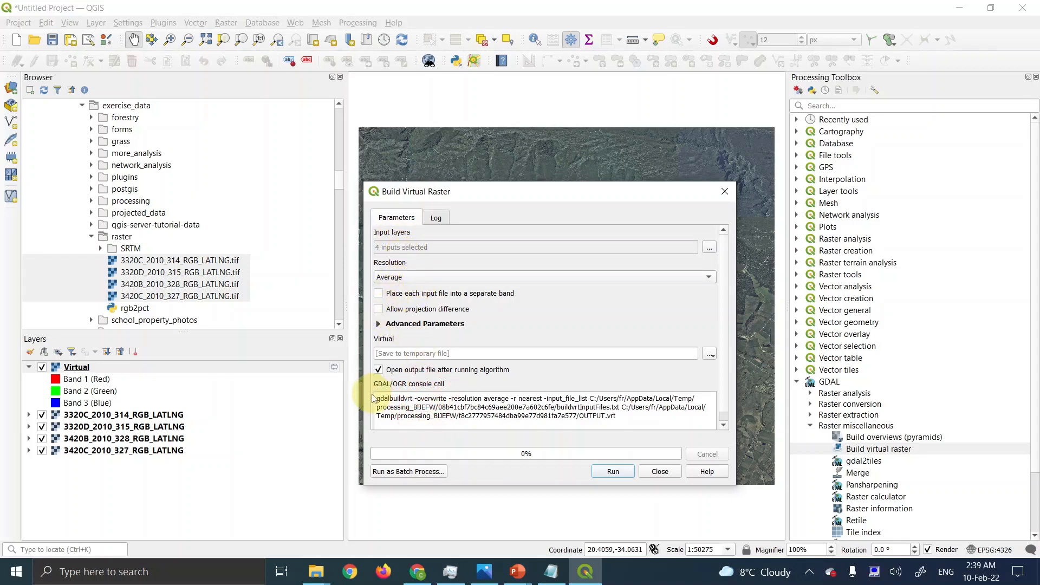
pyautogui.moveTo(377, 399); pyautogui.dragTo(631, 417)
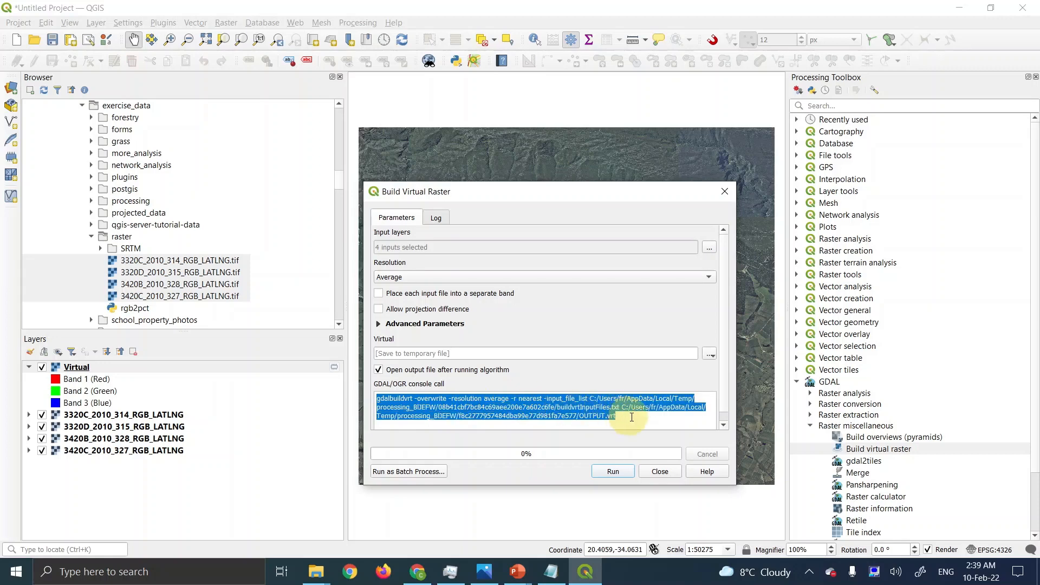
# - Highlight the gdalbuildvrt command in the log and read the training manual's note on running it in OSGeo Shell or Terminal
pyautogui.click(436, 218)
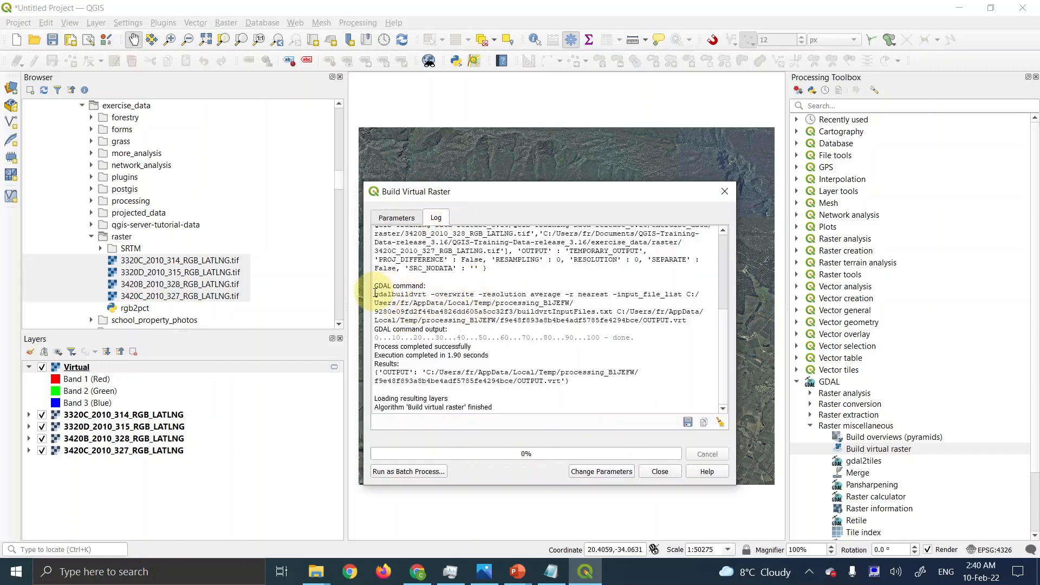
pyautogui.moveTo(374, 294); pyautogui.dragTo(561, 320)
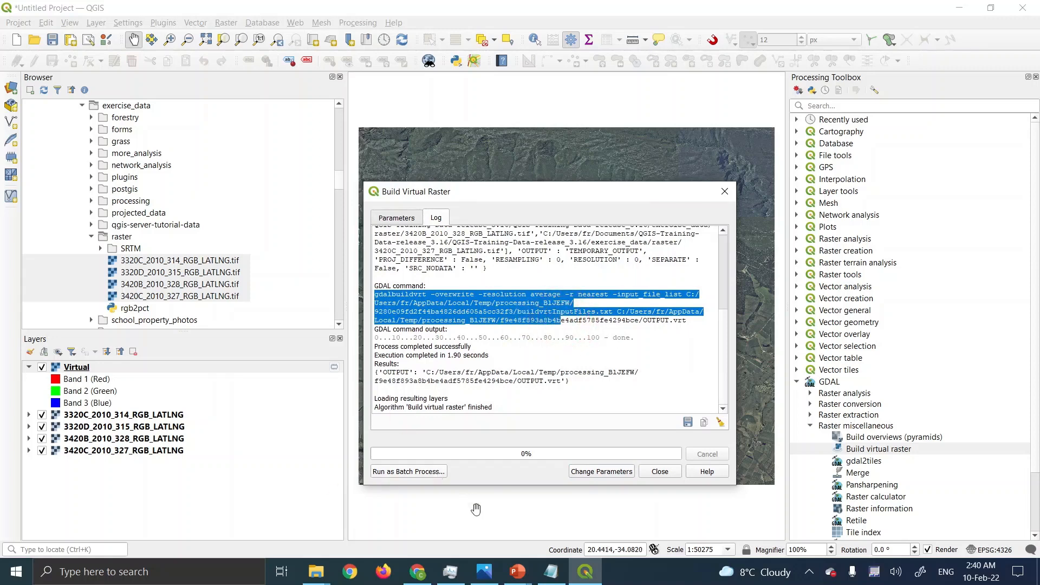
pyautogui.click(418, 572)
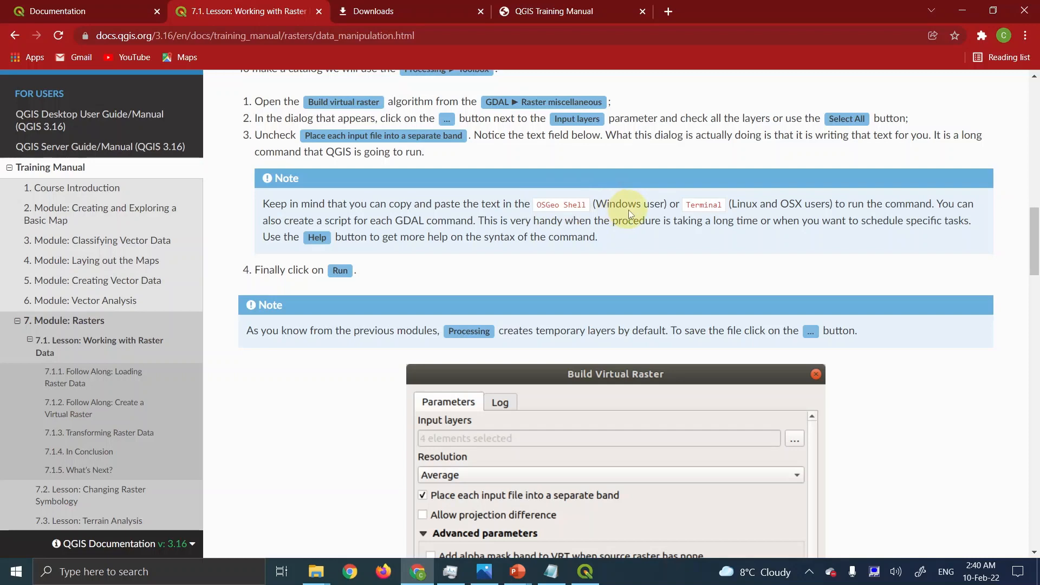
pyautogui.doubleClick(690, 206)
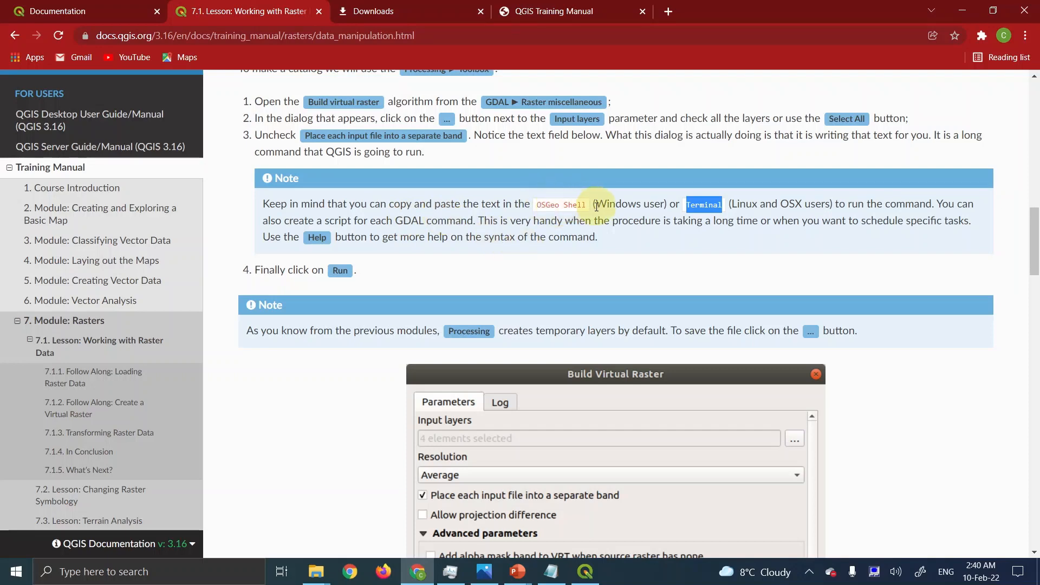
# - Search Windows for osgeo and open the file location of an OSGeo4W Shell result
pyautogui.click(167, 582)
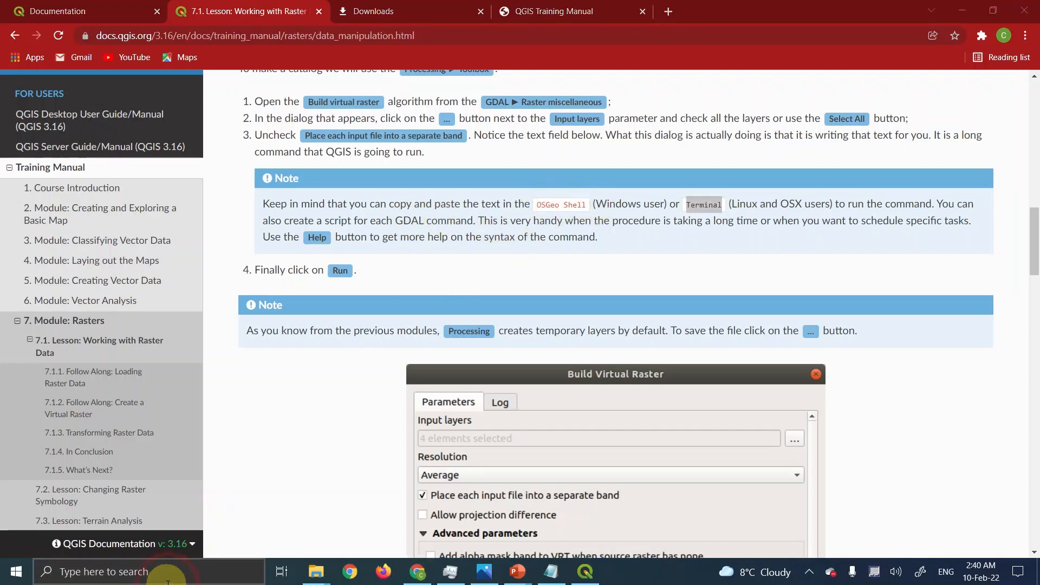
pyautogui.write('osgeo')
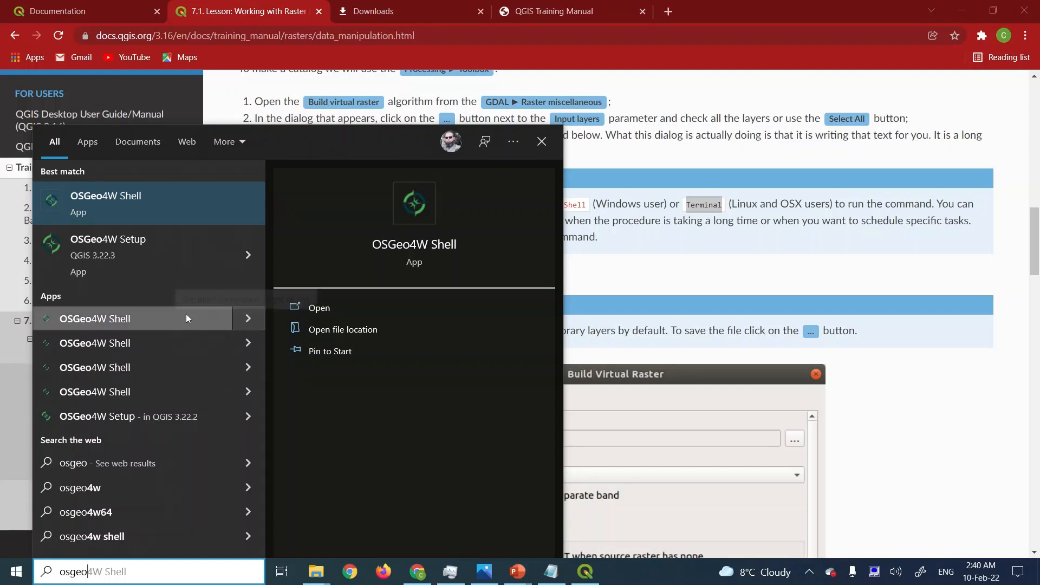
pyautogui.click(247, 319)
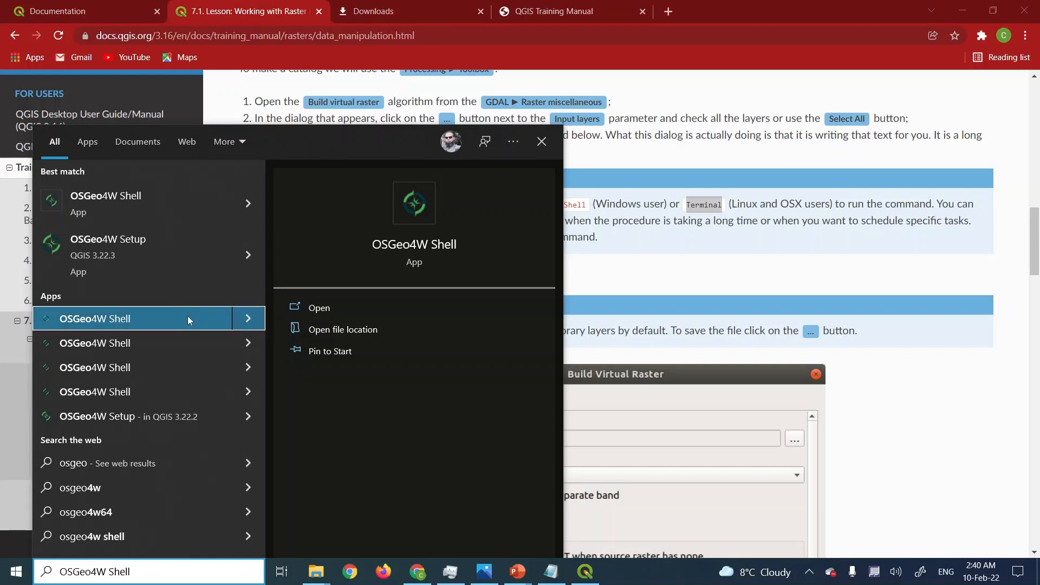
pyautogui.rightClick(188, 319)
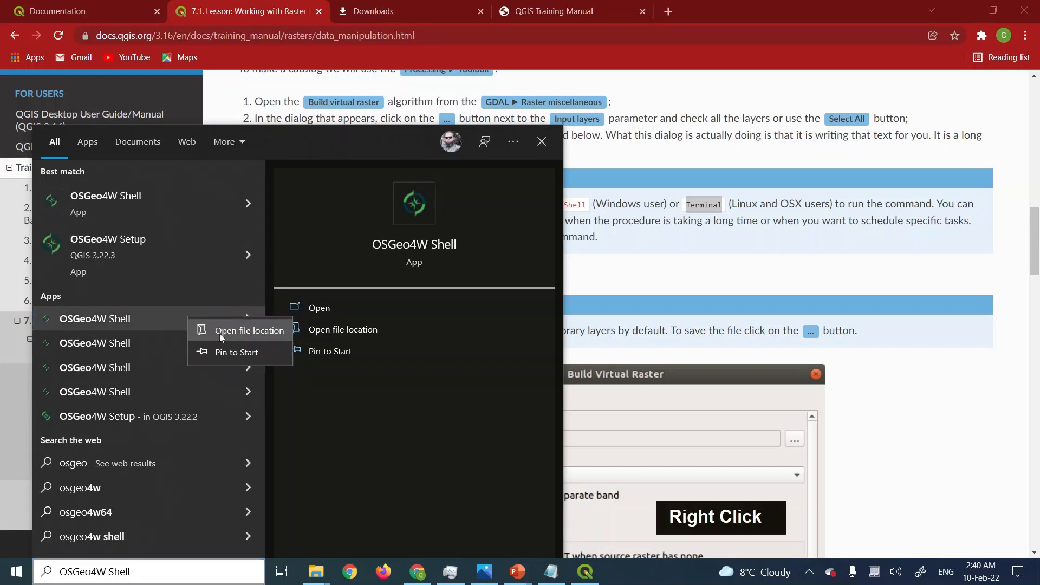
pyautogui.click(219, 333)
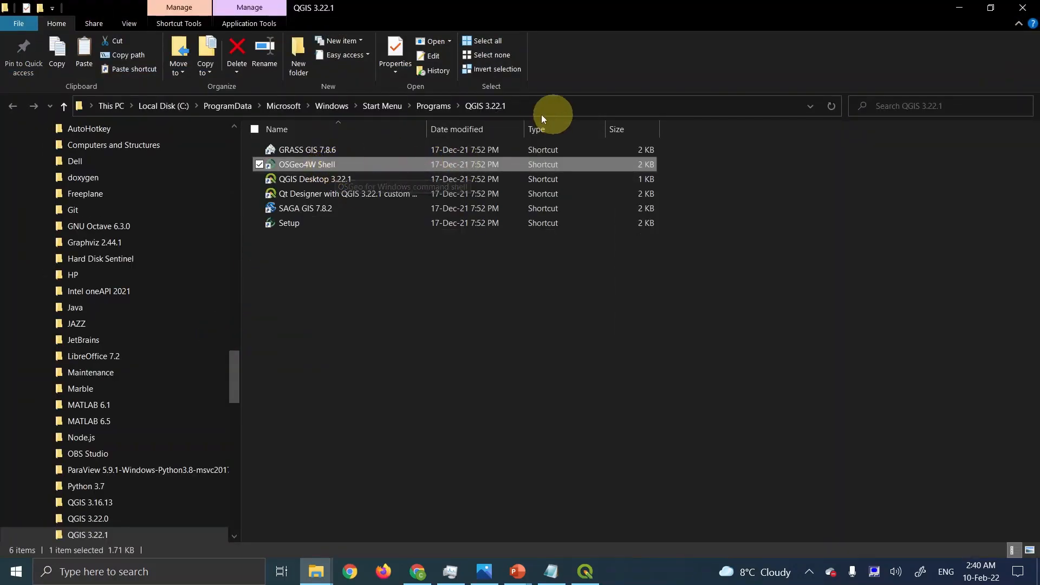
# - Go up to the Programs folder, enter QGIS 3.22.3 and launch its OSGeo4W Shell
pyautogui.click(434, 111)
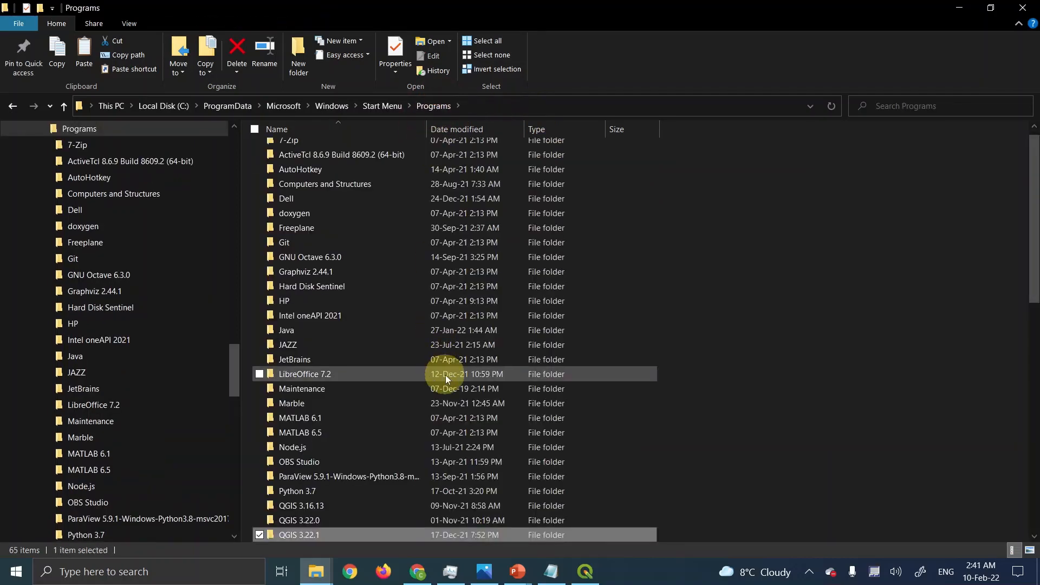
pyautogui.scroll(-1, 445, 375)
pyautogui.scroll(-1, 445, 375)
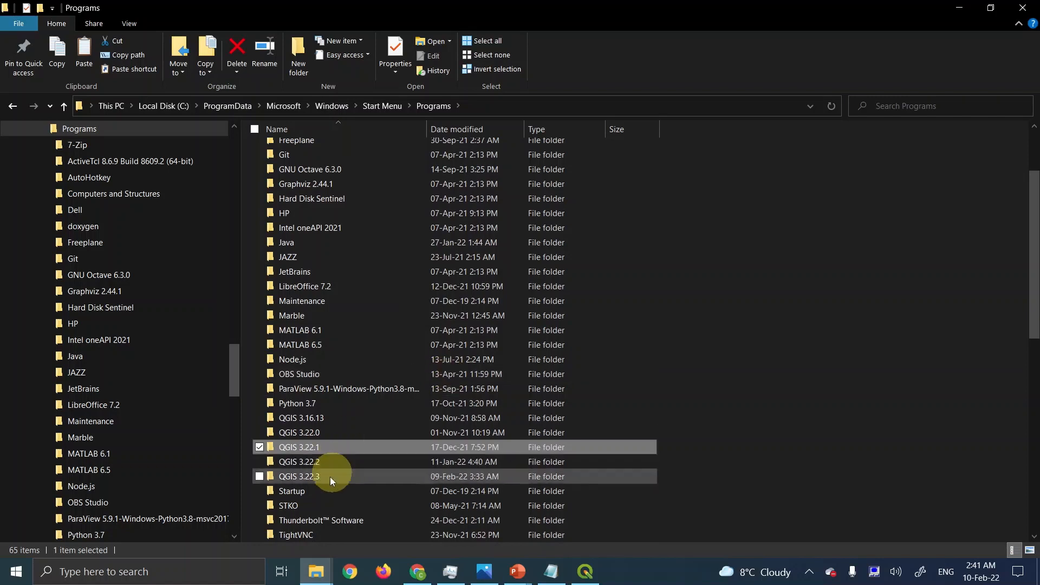
pyautogui.moveTo(319, 478)
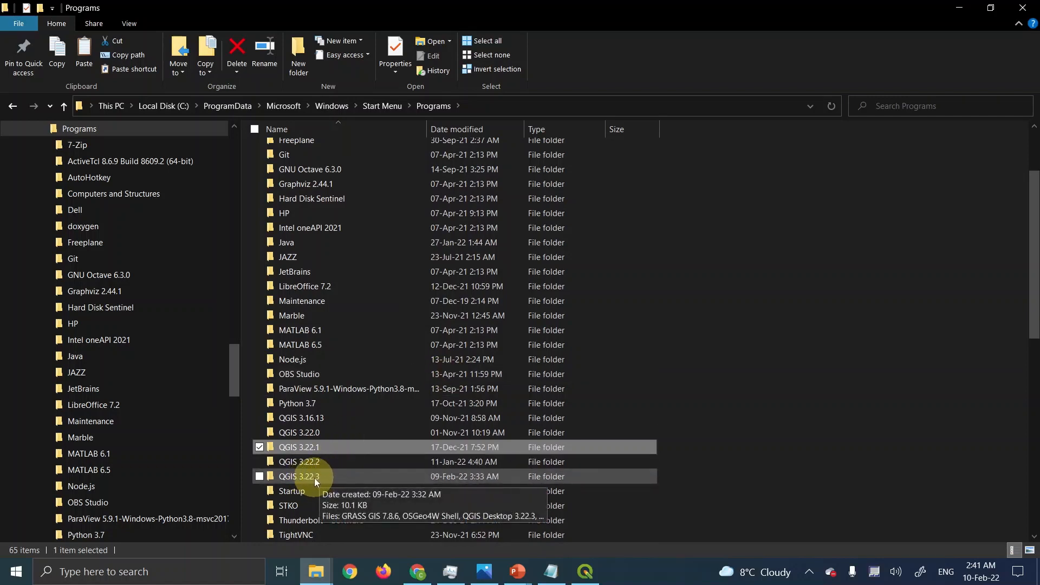
pyautogui.doubleClick(316, 480)
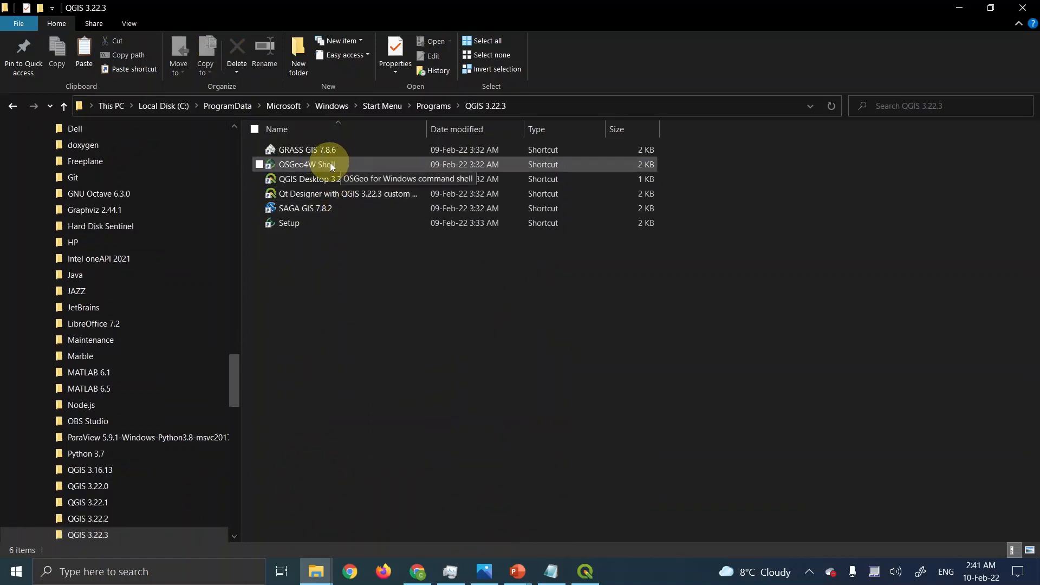
pyautogui.doubleClick(331, 165)
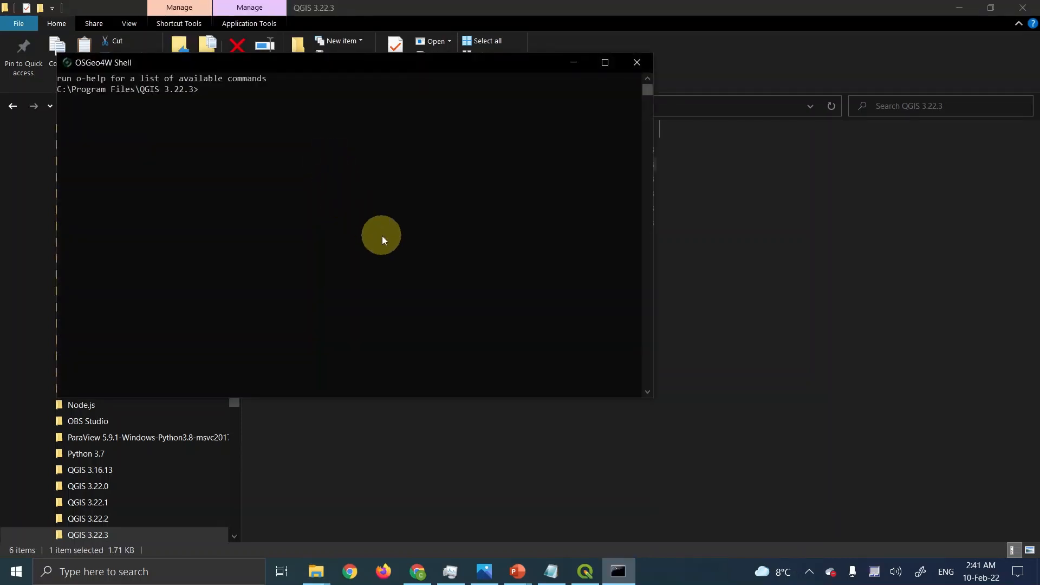
# - Switch to QGIS and copy only the gdalbuildvrt command name from the GDAL/OGR console call
pyautogui.click(419, 573)
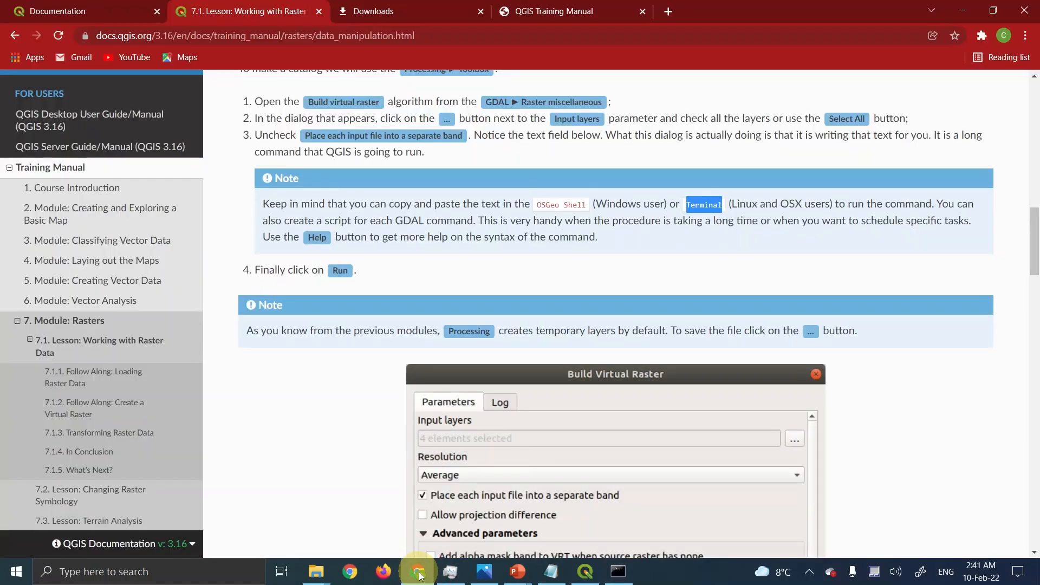
pyautogui.click(419, 573)
pyautogui.click(585, 572)
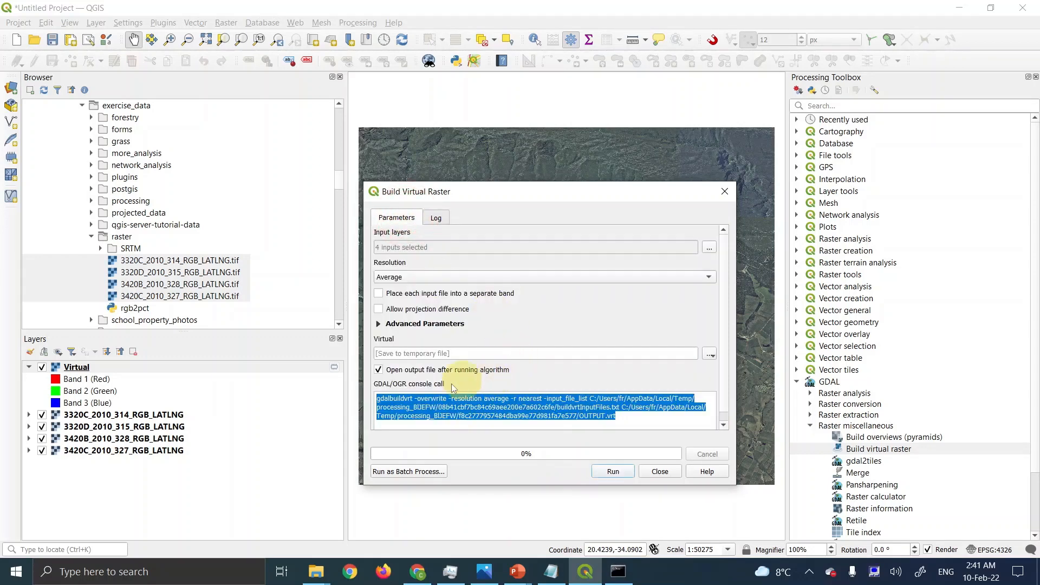
pyautogui.click(398, 401)
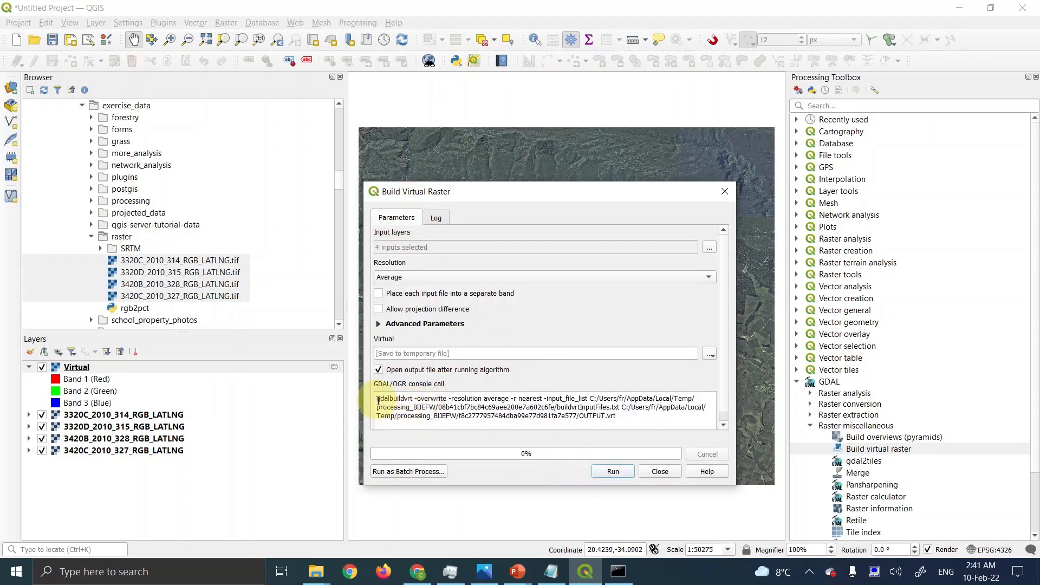
pyautogui.moveTo(377, 399); pyautogui.dragTo(415, 399)
pyautogui.rightClick(410, 396)
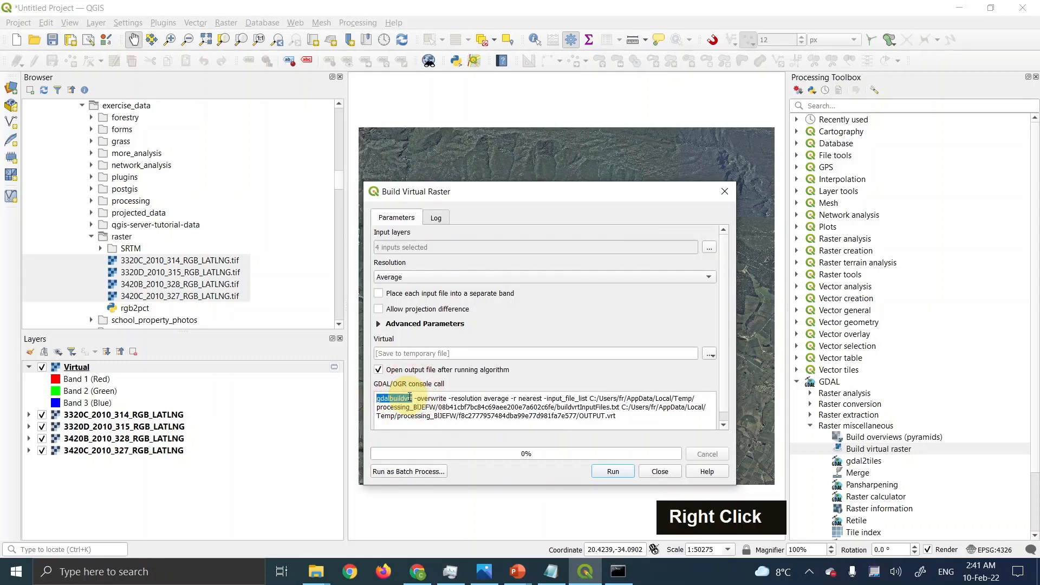
pyautogui.click(433, 405)
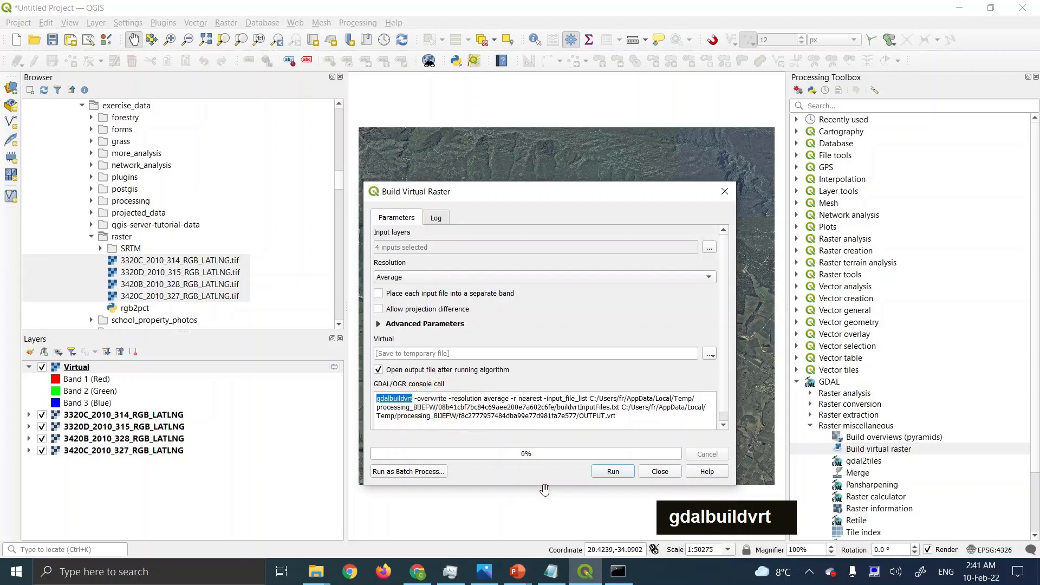
# - Switch to the OSGeo4W Shell, run gdalbuildvrt without arguments and review its usage text from the beginning
pyautogui.click(628, 575)
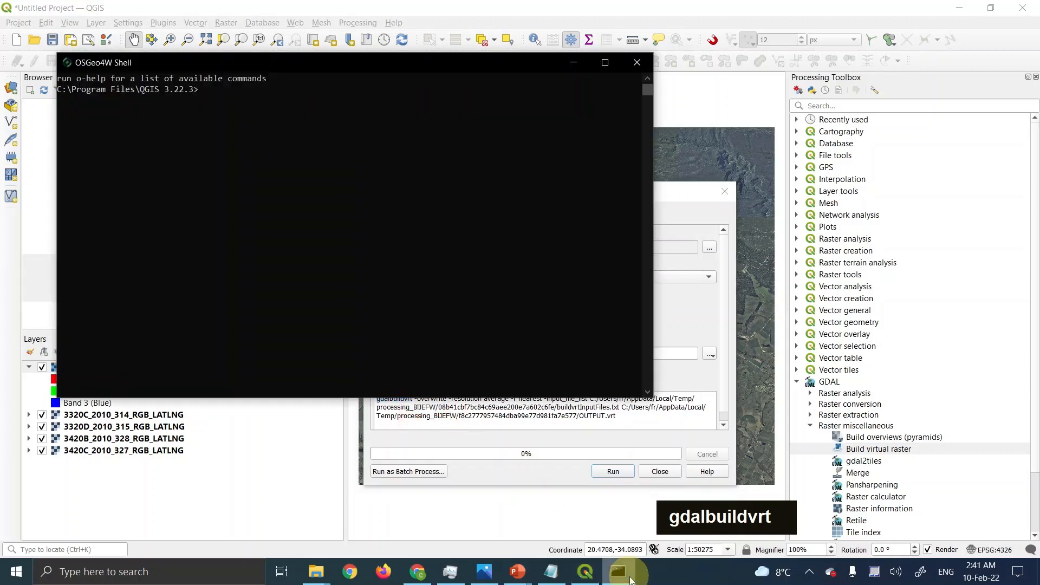
pyautogui.rightClick(249, 109)
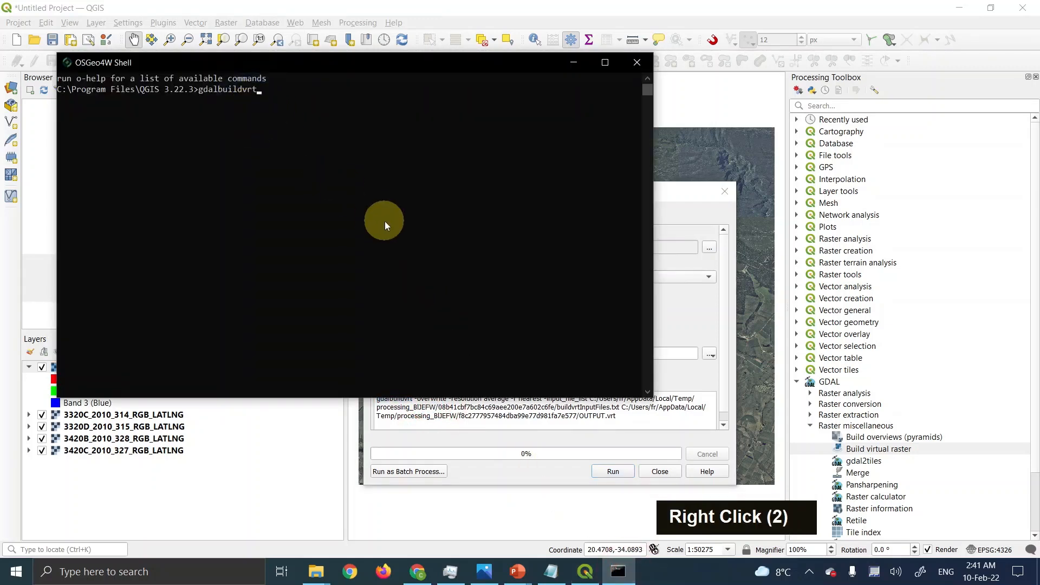
pyautogui.press('Return')
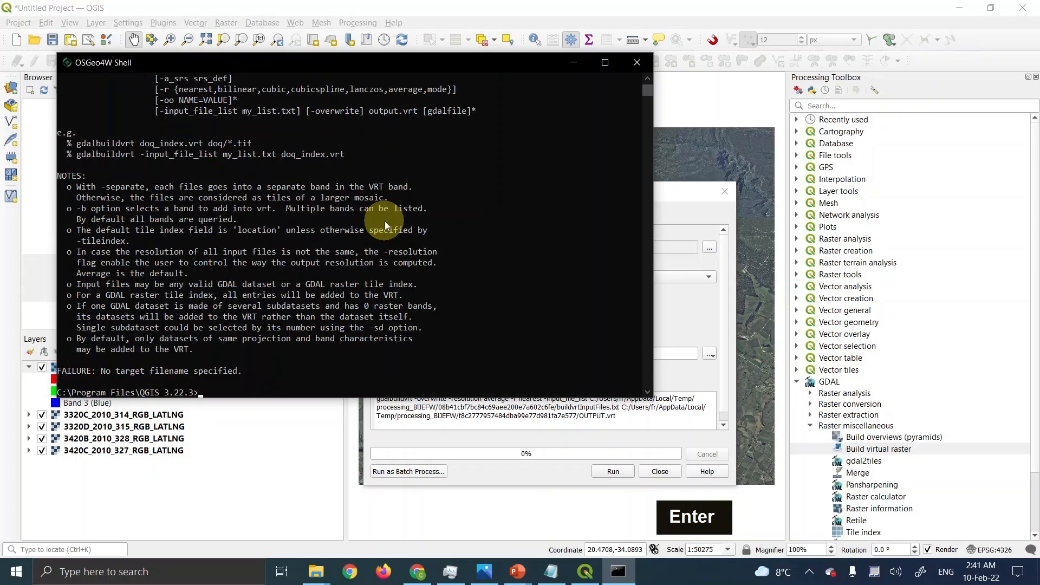
pyautogui.scroll(4, 255, 235)
pyautogui.scroll(20, 255, 235)
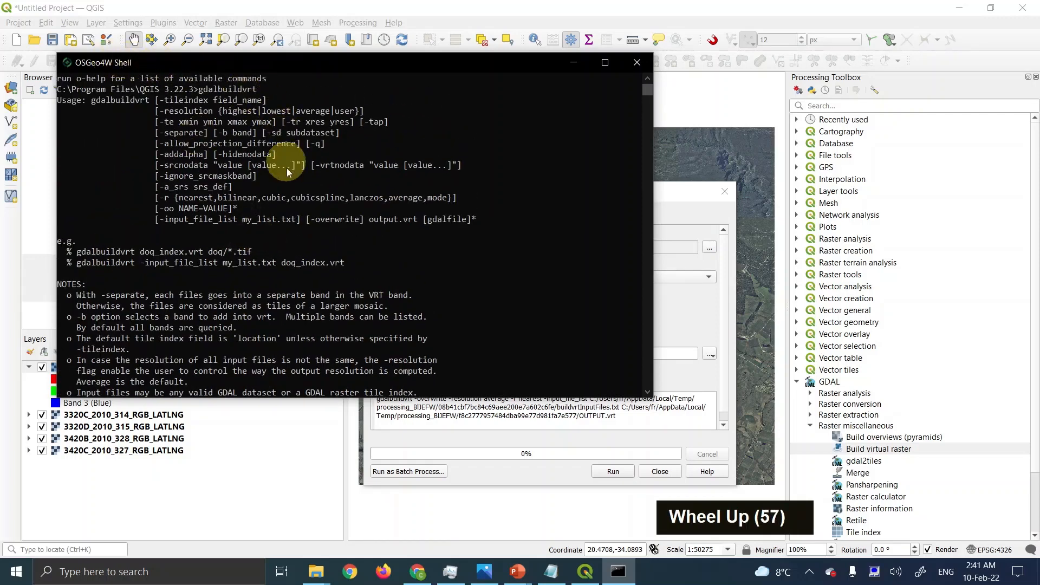
# - Examine the input list and output paths in the QGIS console call, then the current directory in the OSGeo4W Shell prompt
pyautogui.click(677, 190)
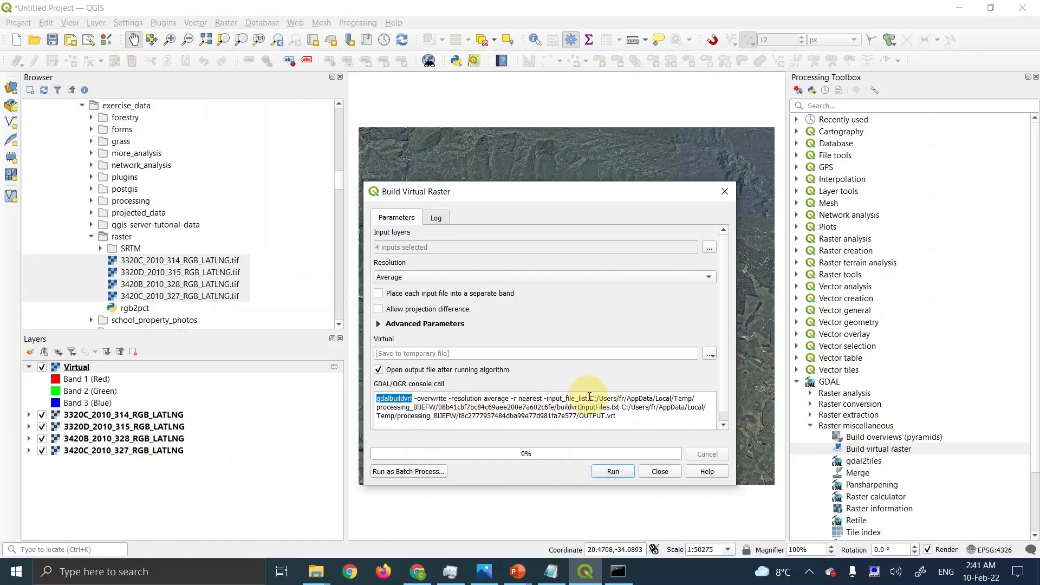
pyautogui.moveTo(589, 398); pyautogui.dragTo(613, 417)
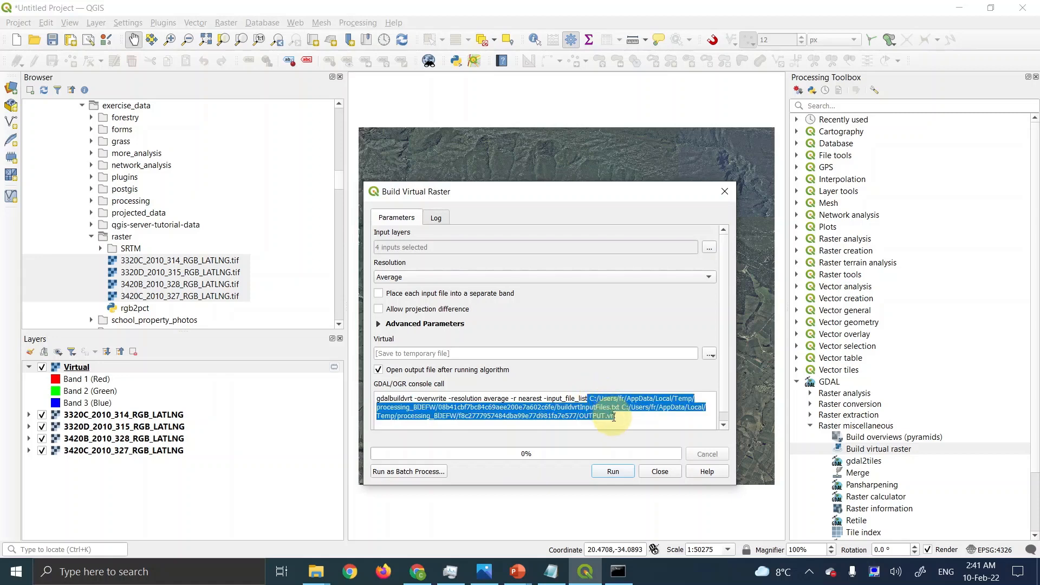
pyautogui.click(618, 572)
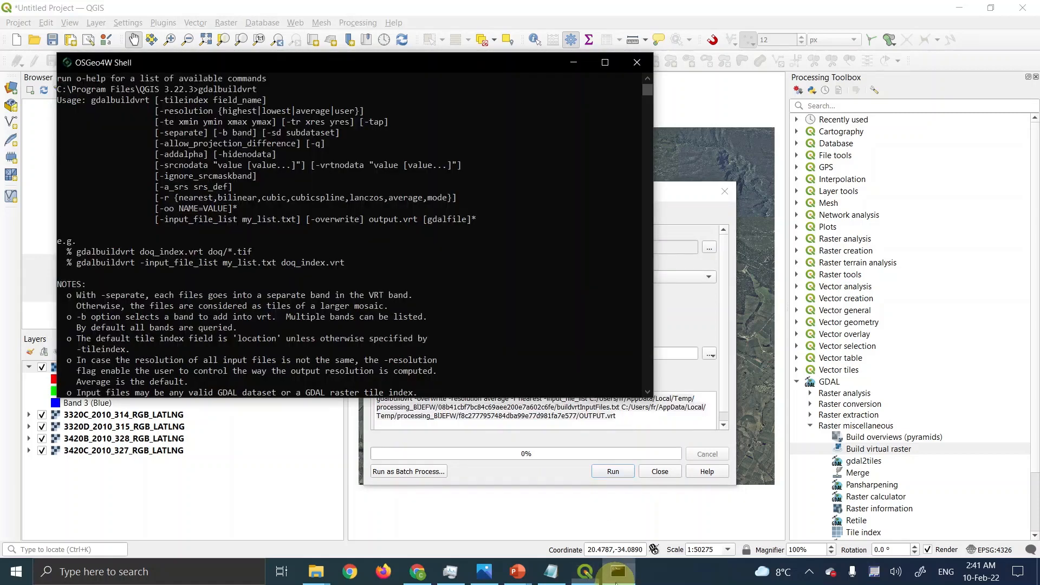
pyautogui.scroll(-20, 306, 305)
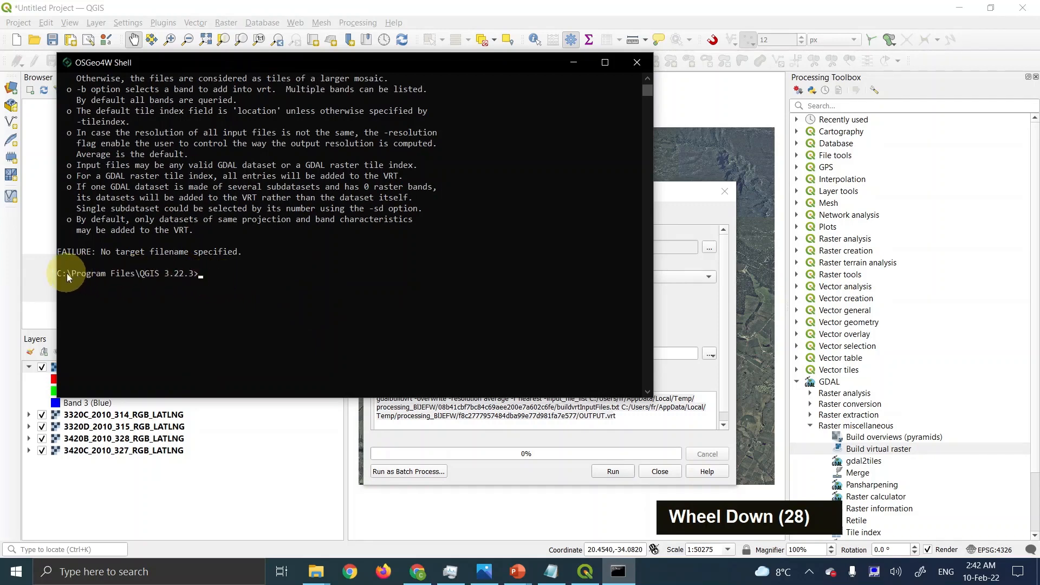
pyautogui.moveTo(67, 273); pyautogui.dragTo(92, 272)
pyautogui.moveTo(156, 273); pyautogui.dragTo(197, 275)
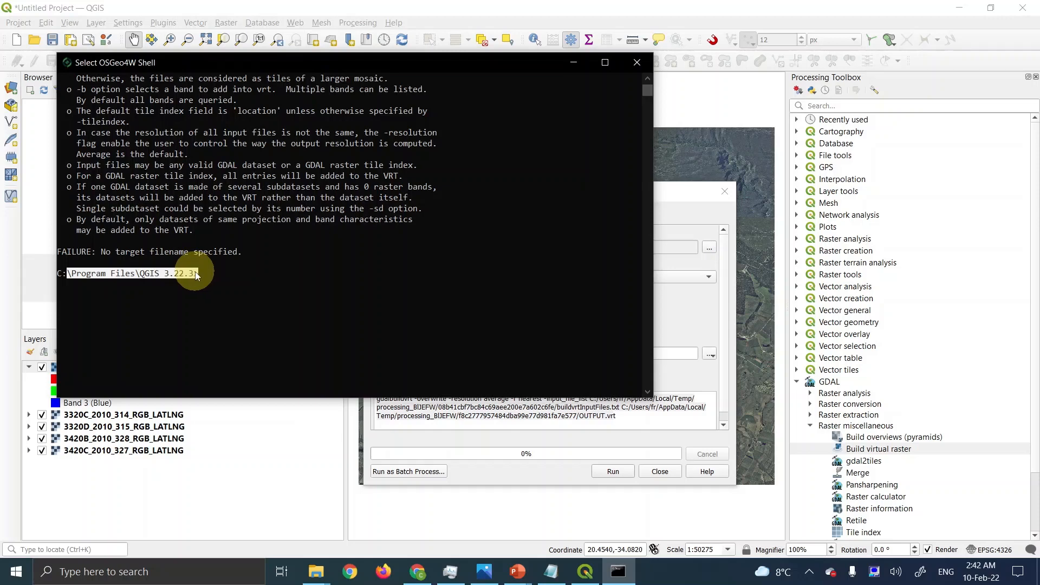
pyautogui.click(214, 274)
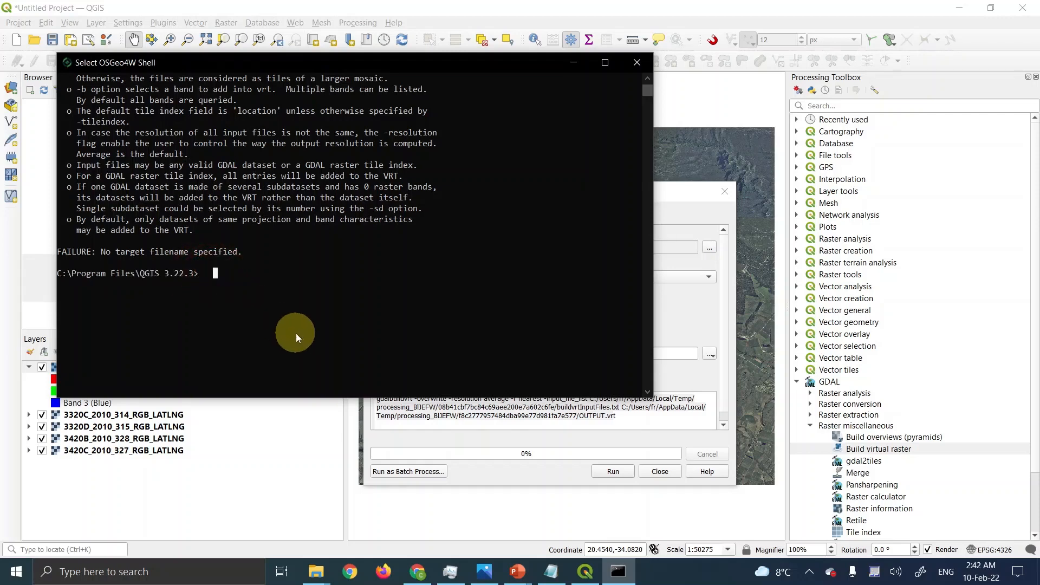
# - Try to change the shell's working directory with cd C:
pyautogui.write('cd ')
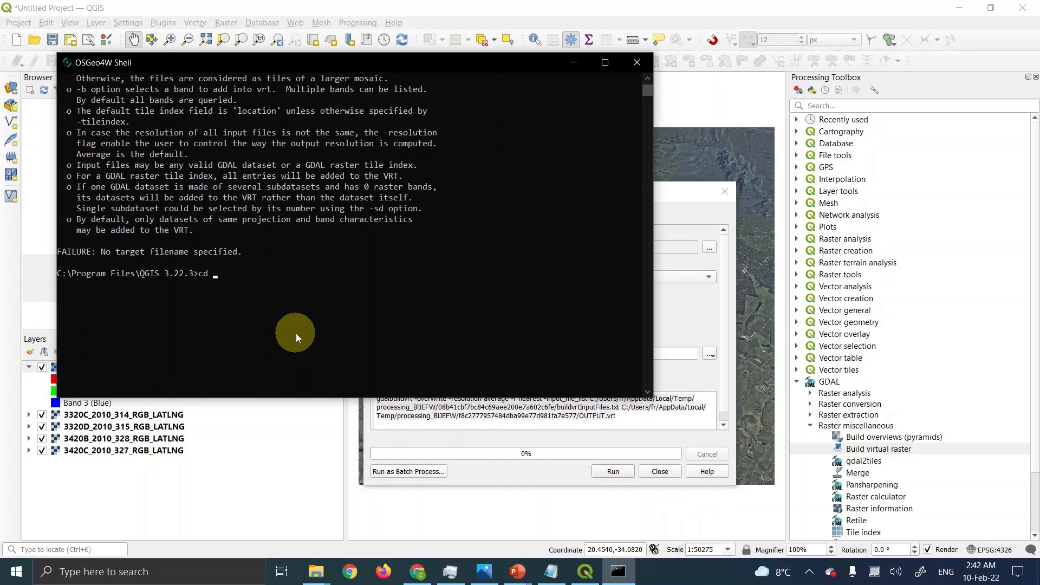
pyautogui.write('C:')
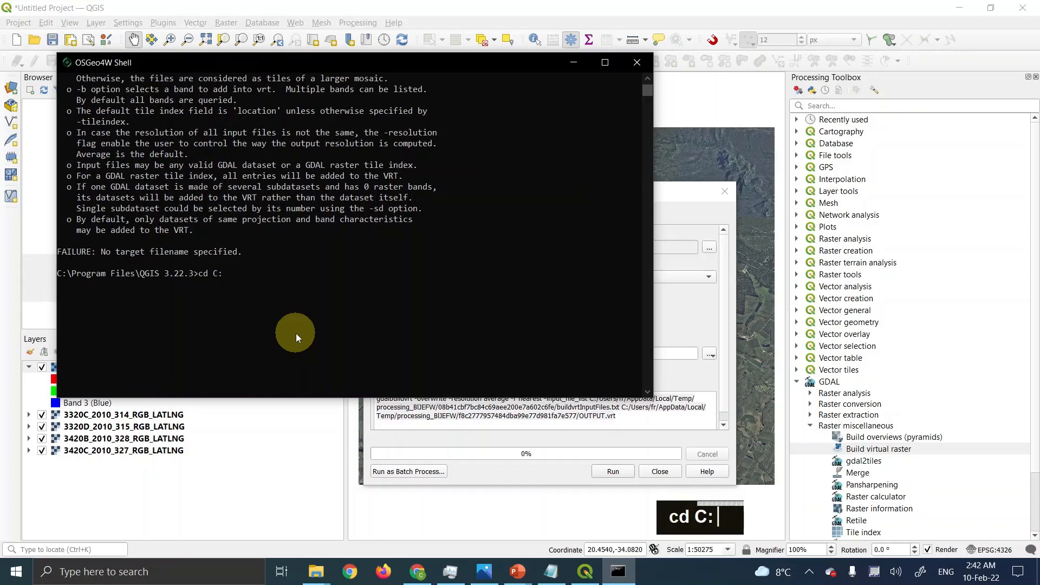
pyautogui.press('Return')
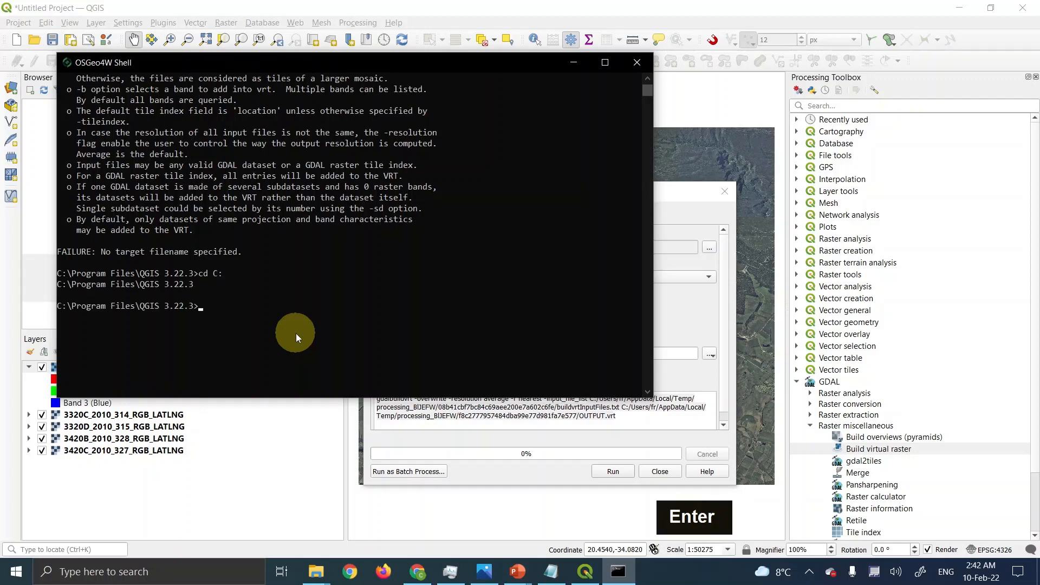
# - Move the shell up two directory levels with cd .. and enter the users folder
pyautogui.write('cd ..')
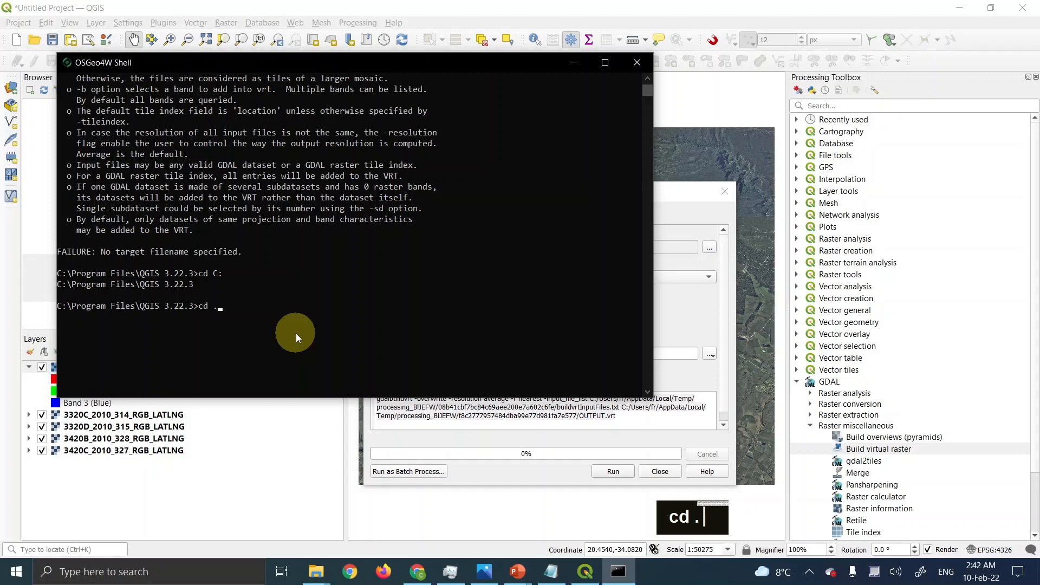
pyautogui.press('Return')
pyautogui.write('cd ..')
pyautogui.press('Return')
pyautogui.write('cd')
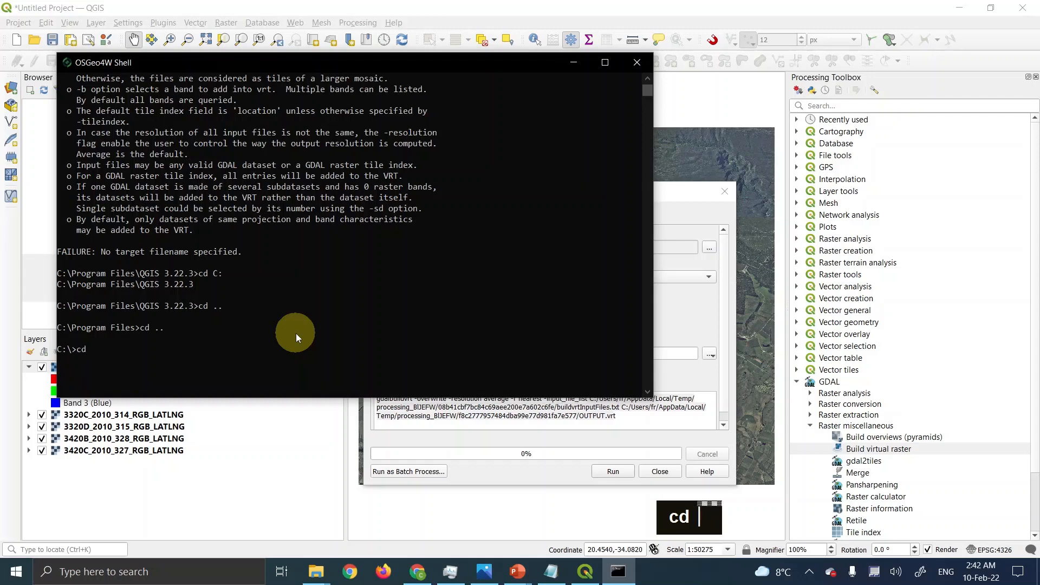
pyautogui.write(' users')
pyautogui.press('Return')
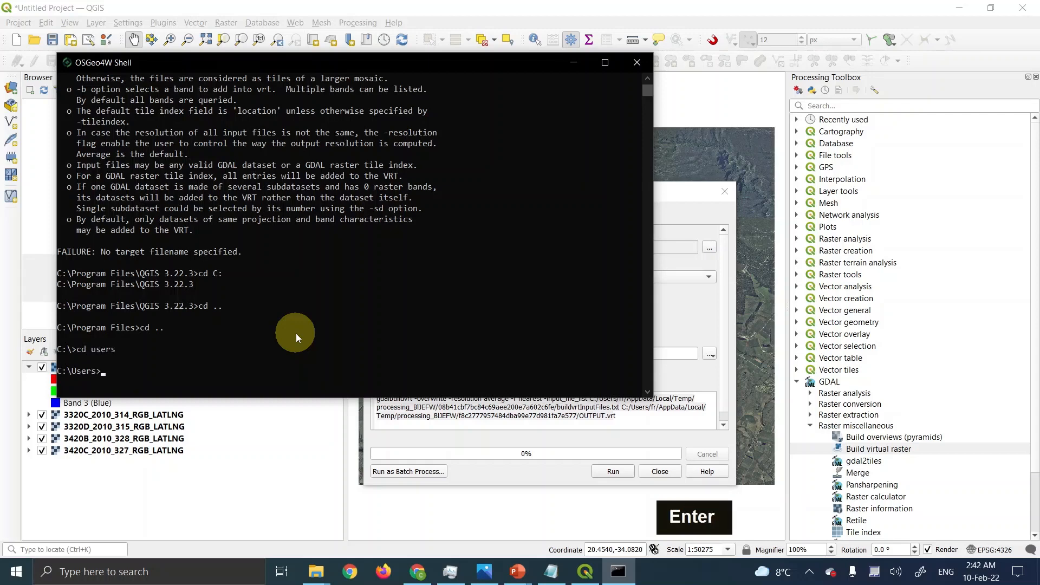
# - Move the shell from the Users folder into the fr folder and its Documents subfolder with cd
pyautogui.write('cd fr')
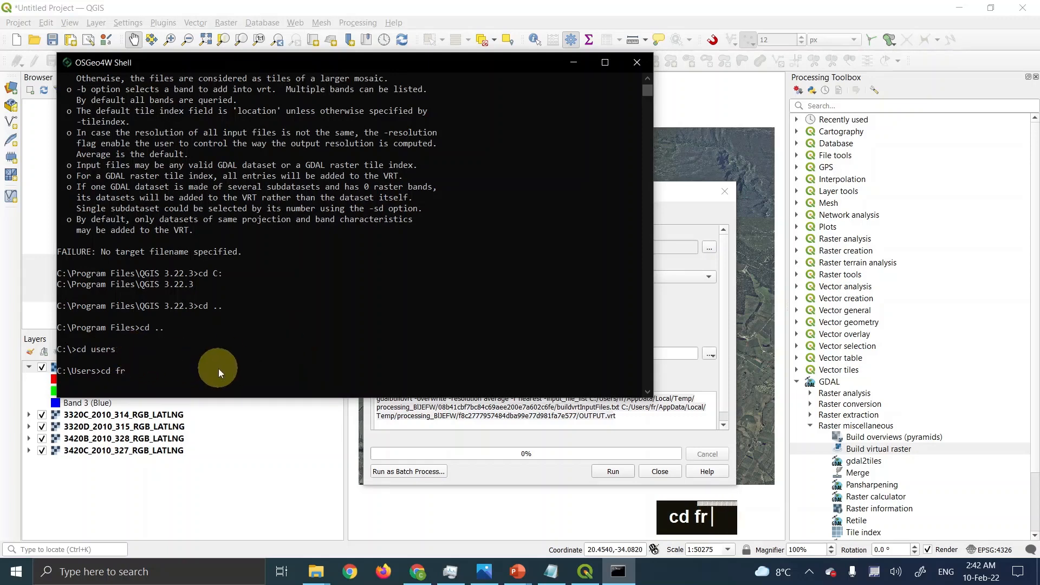
pyautogui.press('Return')
pyautogui.scroll(-4, 219, 372)
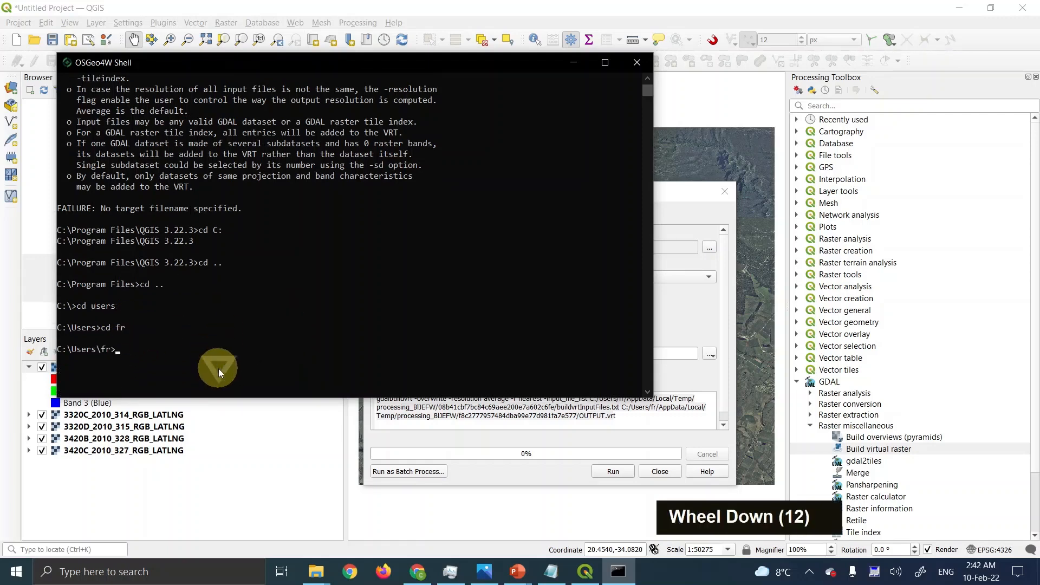
pyautogui.write('cd Do')
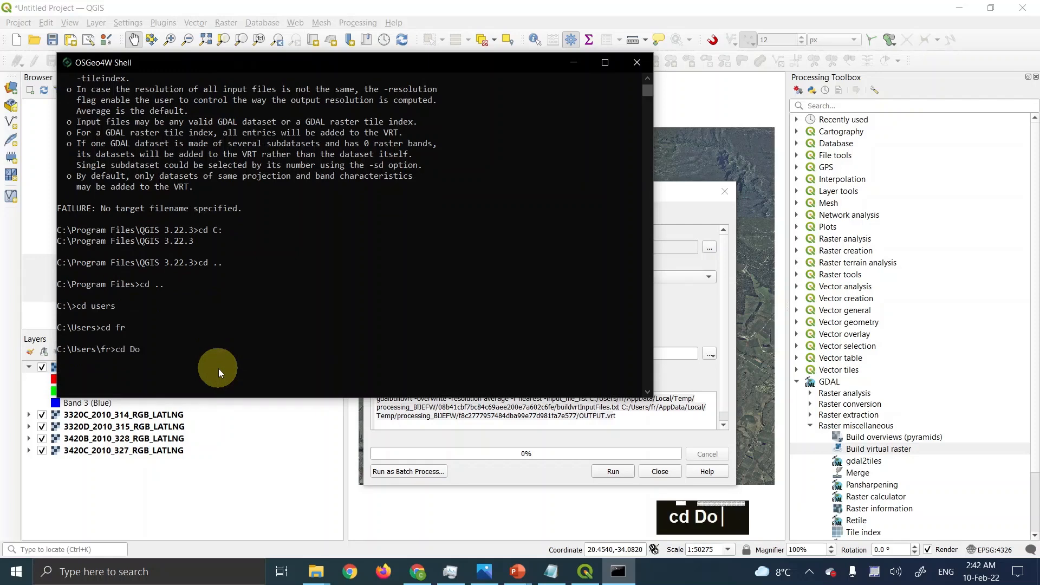
pyautogui.write('cument')
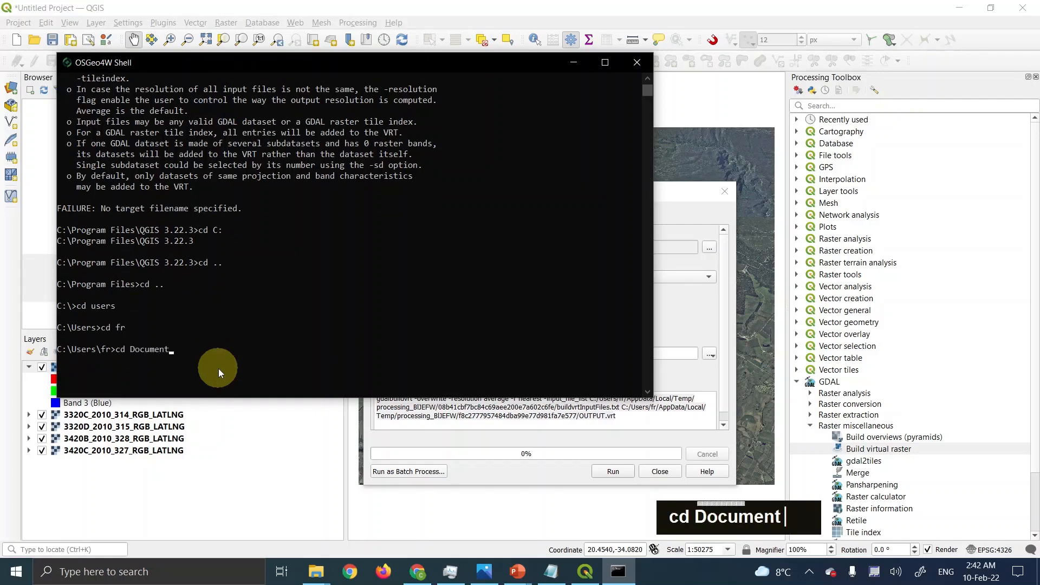
pyautogui.write('s')
pyautogui.press('Return')
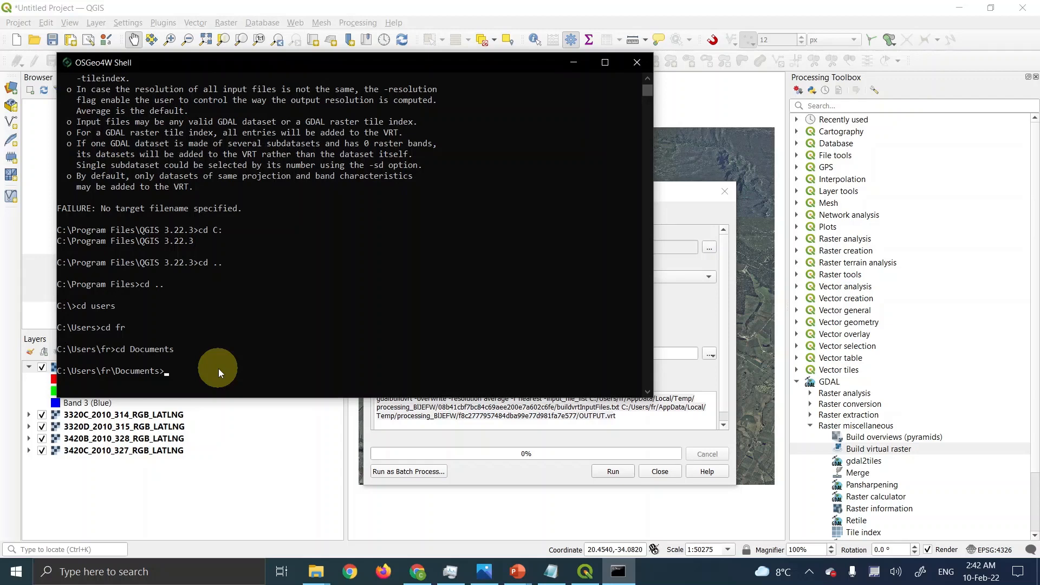
# - Switch back to QGIS and close the Build Virtual Raster dialog
pyautogui.click(681, 203)
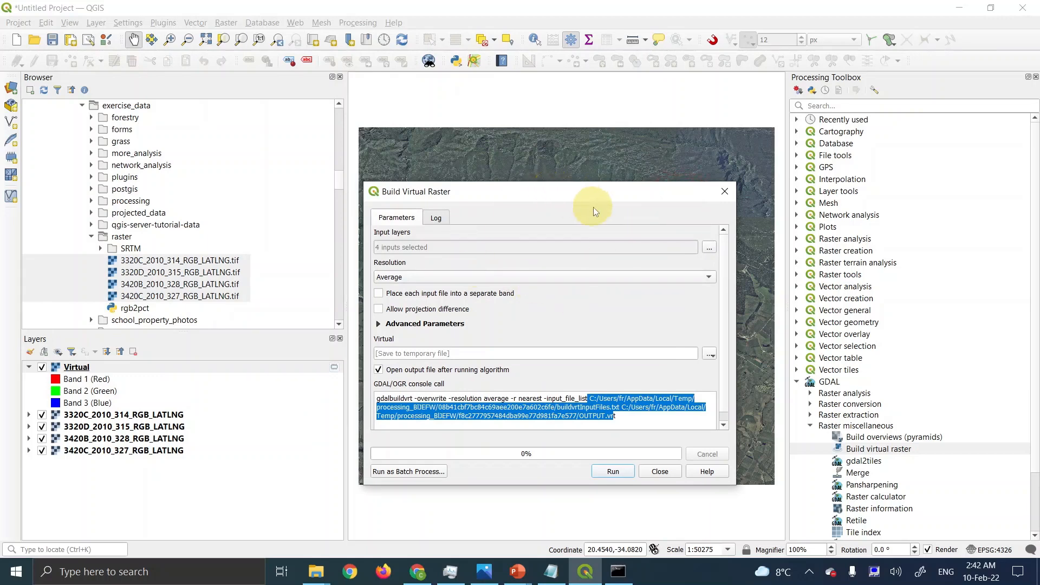
pyautogui.moveTo(589, 199); pyautogui.dragTo(600, 158)
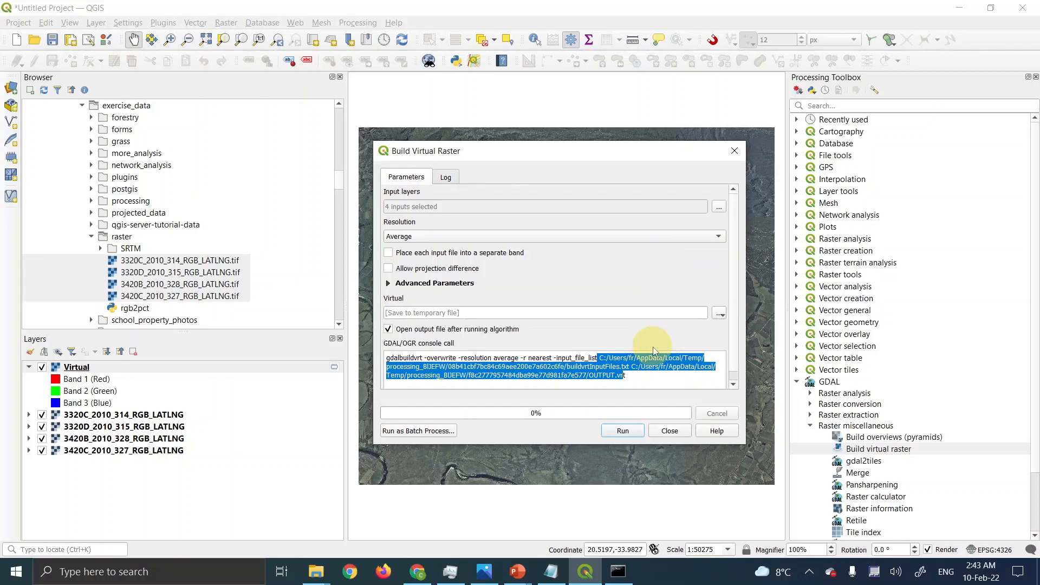
pyautogui.click(667, 432)
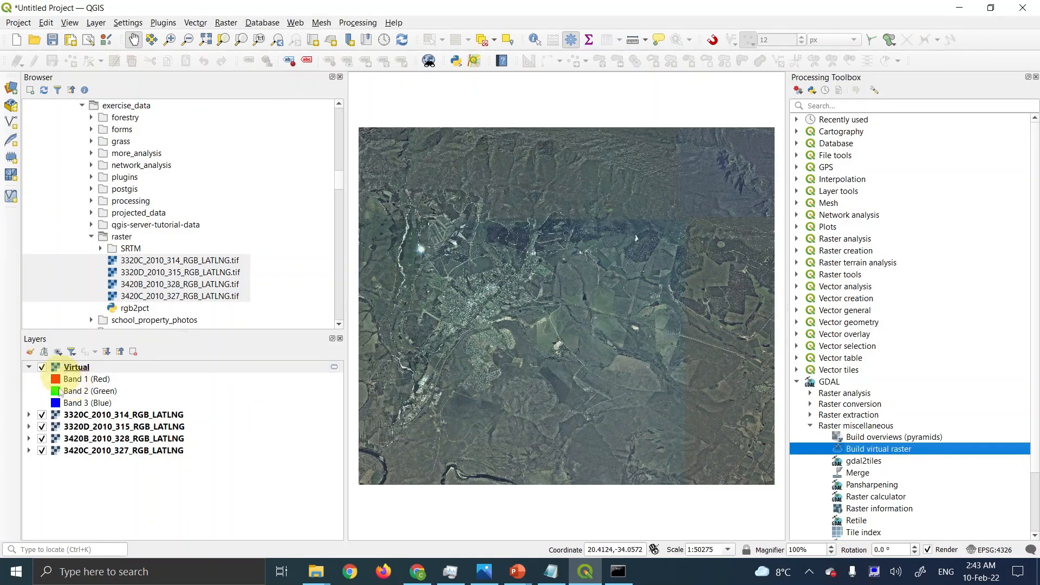
# - Hide the four source rasters 3320C_2010_314, 3320D_2010_315, 3420B_2010_328 and 3420C_2010_327, leaving only the Virtual layer displayed
pyautogui.click(43, 416)
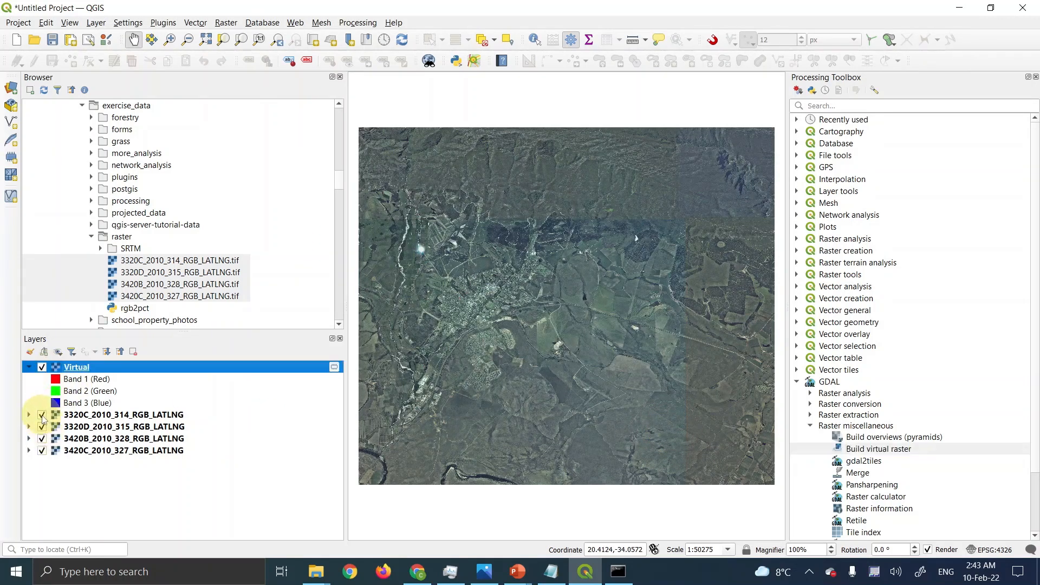
pyautogui.click(42, 416)
pyautogui.click(42, 427)
pyautogui.click(42, 439)
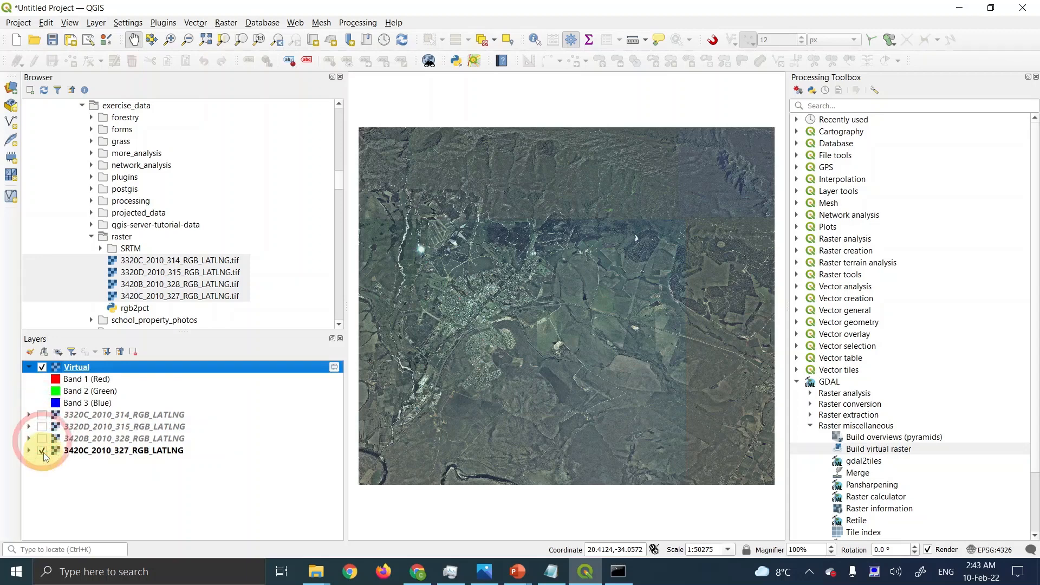
pyautogui.click(42, 451)
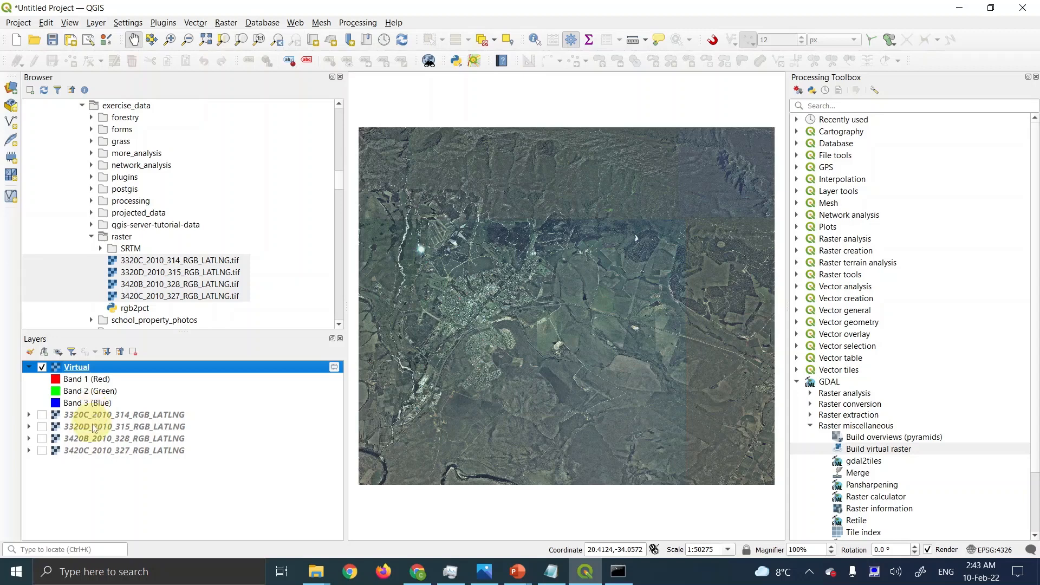
# - Toggle the Virtual layer's visibility off and on several times to check its mosaic, leaving it shown
pyautogui.click(42, 367)
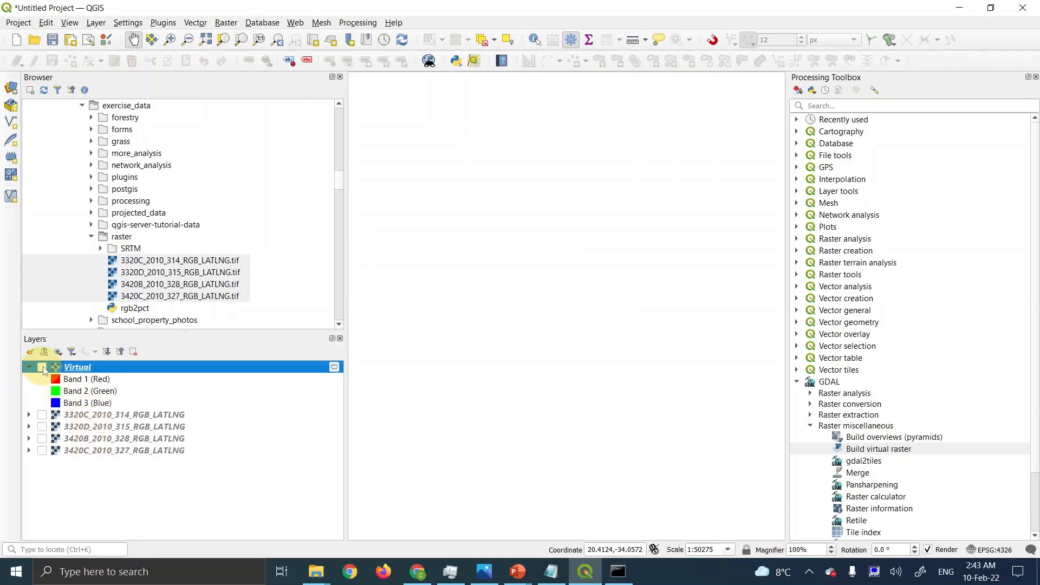
pyautogui.click(42, 367)
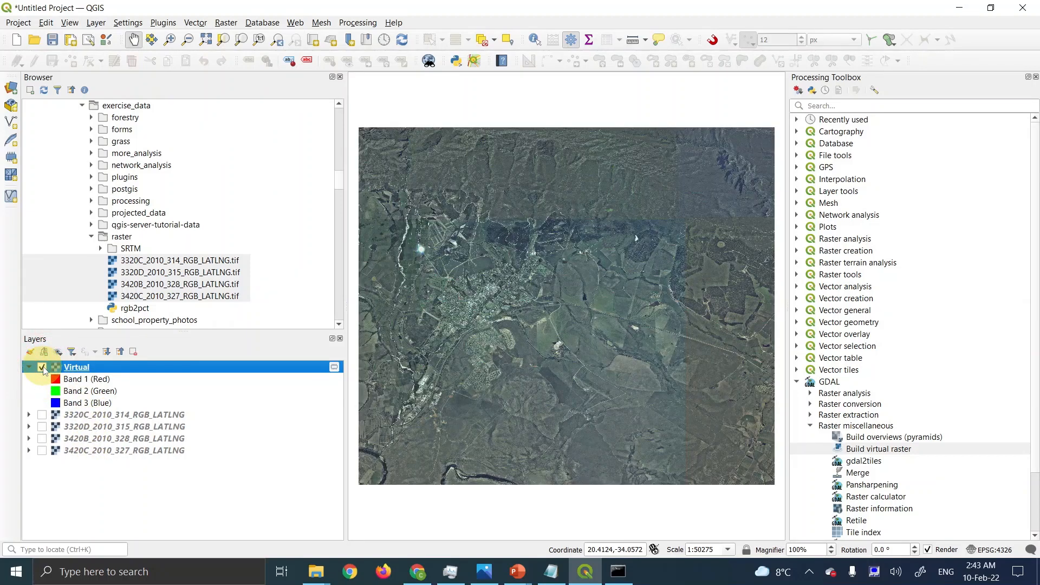
pyautogui.click(42, 367)
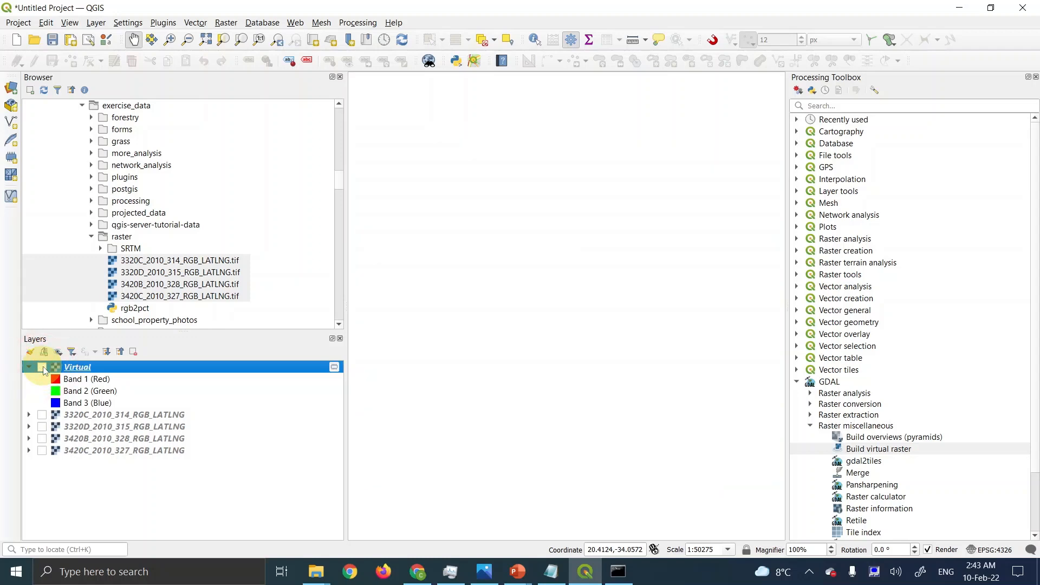
pyautogui.click(42, 367)
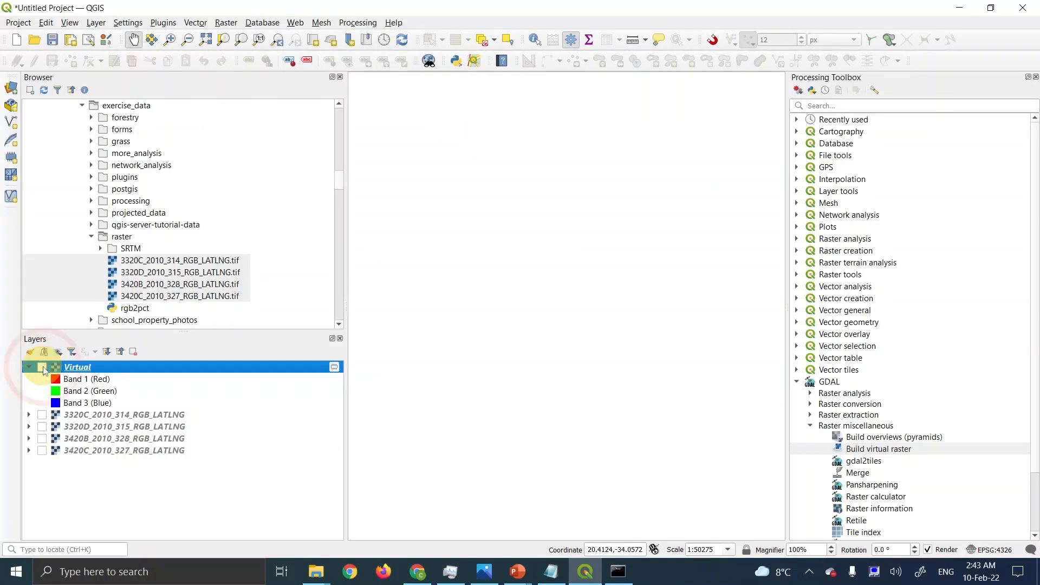
pyautogui.click(42, 367)
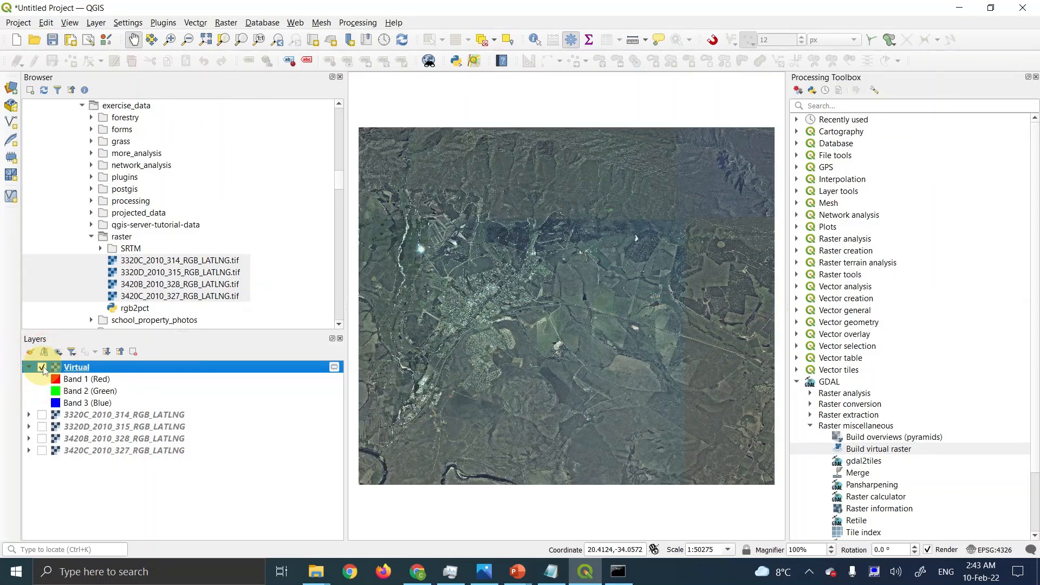
pyautogui.click(42, 368)
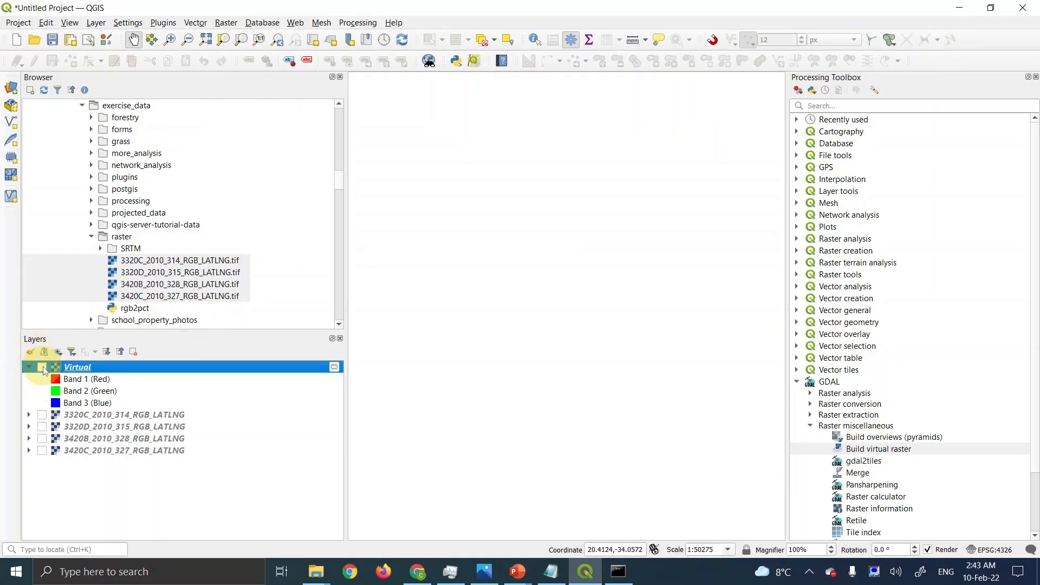
pyautogui.click(42, 367)
# - Switch to the training manual in Chrome and read on to section 7.1.3, Transforming Raster Data
pyautogui.click(418, 572)
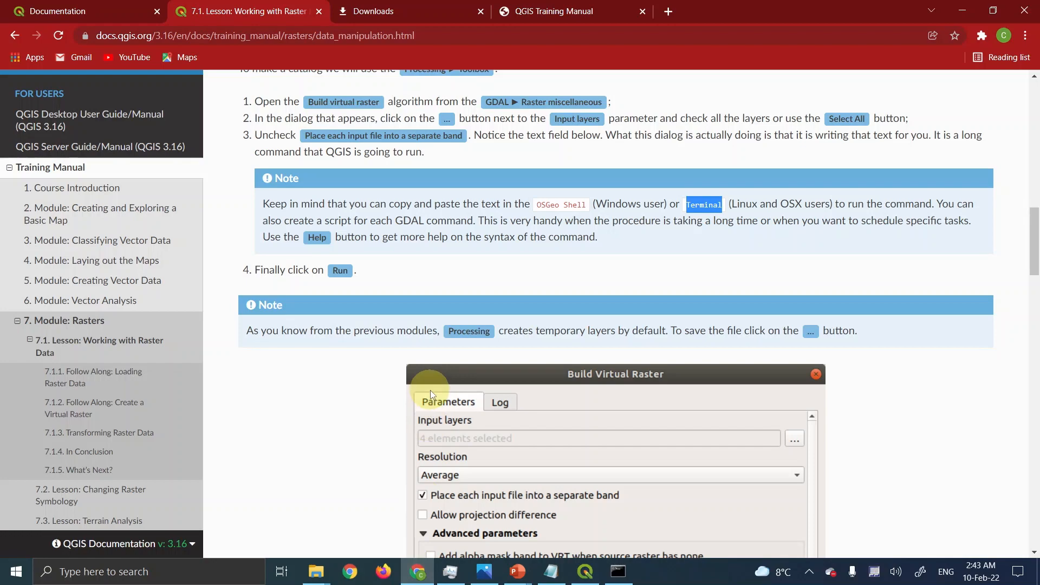
pyautogui.scroll(-17, 430, 390)
pyautogui.scroll(-20, 430, 390)
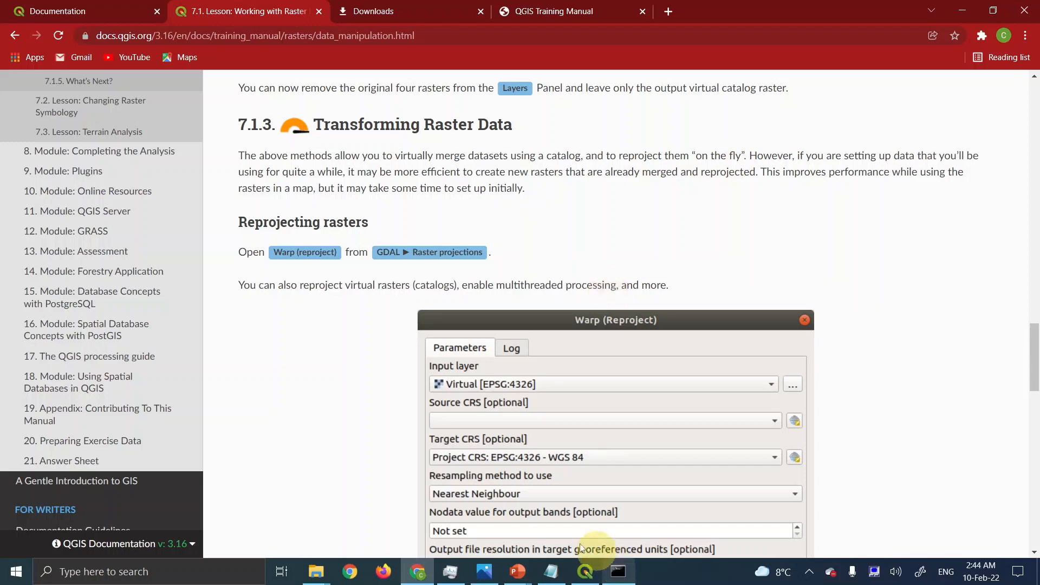
# - Switch to QGIS, view the project's coordinate reference system settings and leave them without changes
pyautogui.click(585, 572)
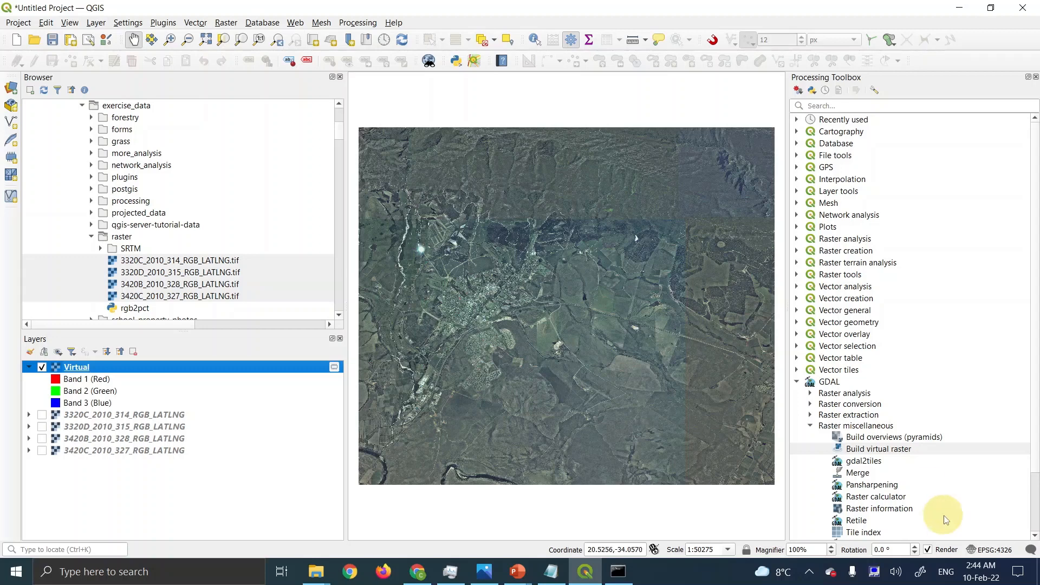
pyautogui.click(998, 550)
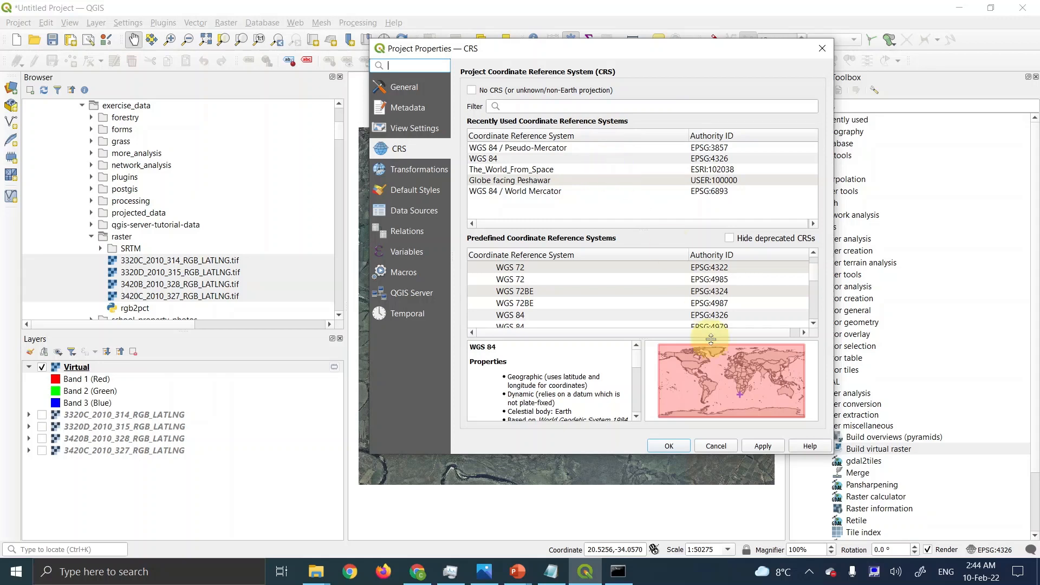
pyautogui.click(715, 446)
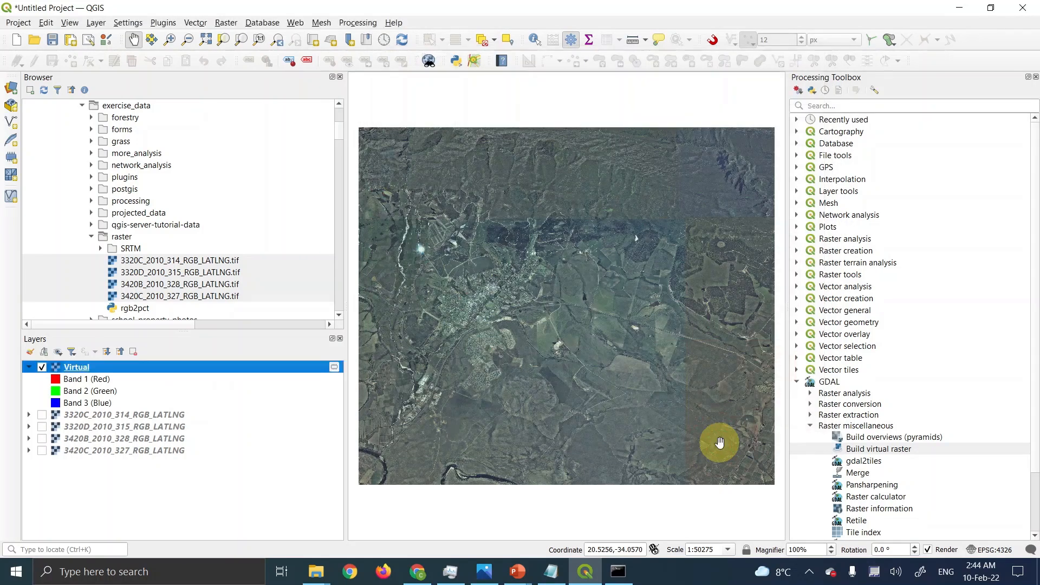
# - Return to the manual in Chrome and read about merged and reprojected rasters, then the Reprojecting rasters instructions
pyautogui.click(417, 570)
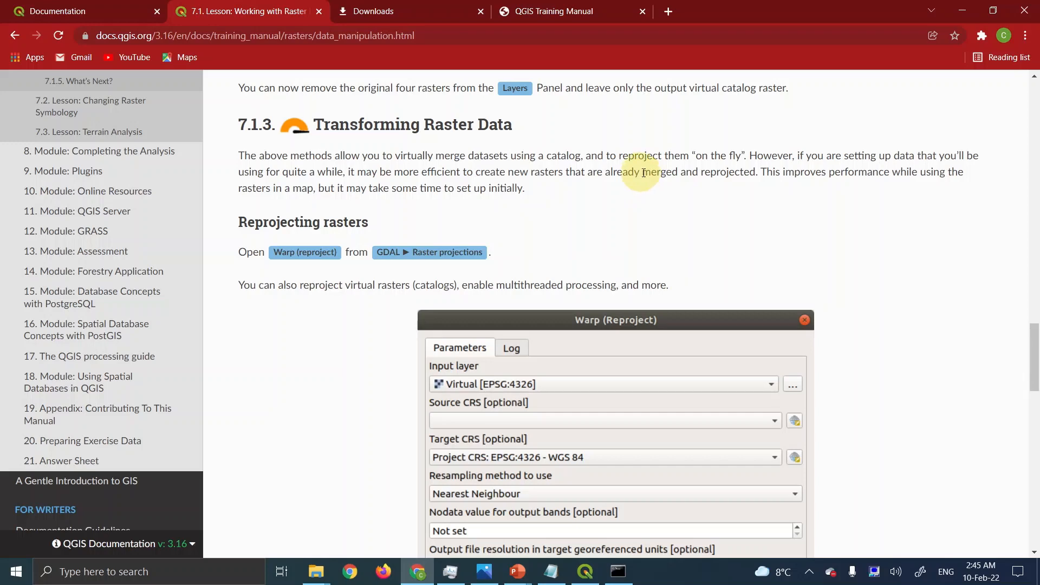
pyautogui.doubleClick(659, 172)
pyautogui.moveTo(710, 172); pyautogui.dragTo(756, 170)
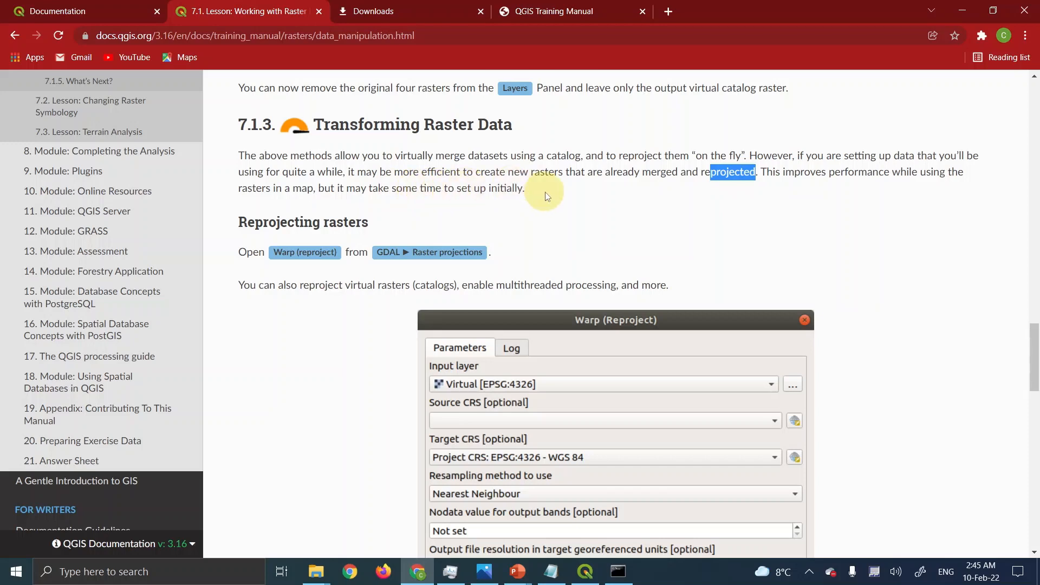
pyautogui.scroll(-8, 546, 194)
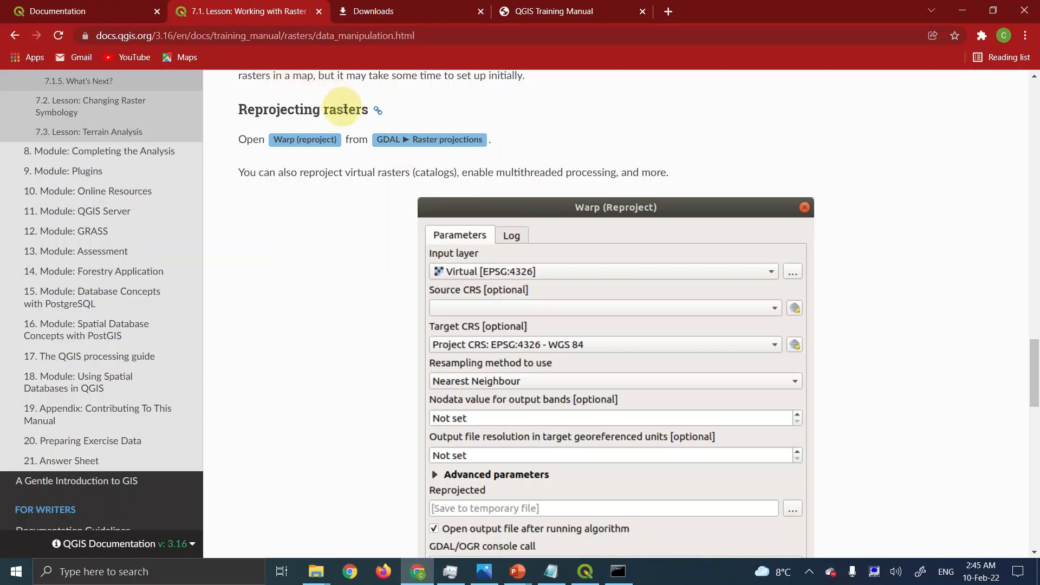
pyautogui.moveTo(247, 109); pyautogui.dragTo(357, 110)
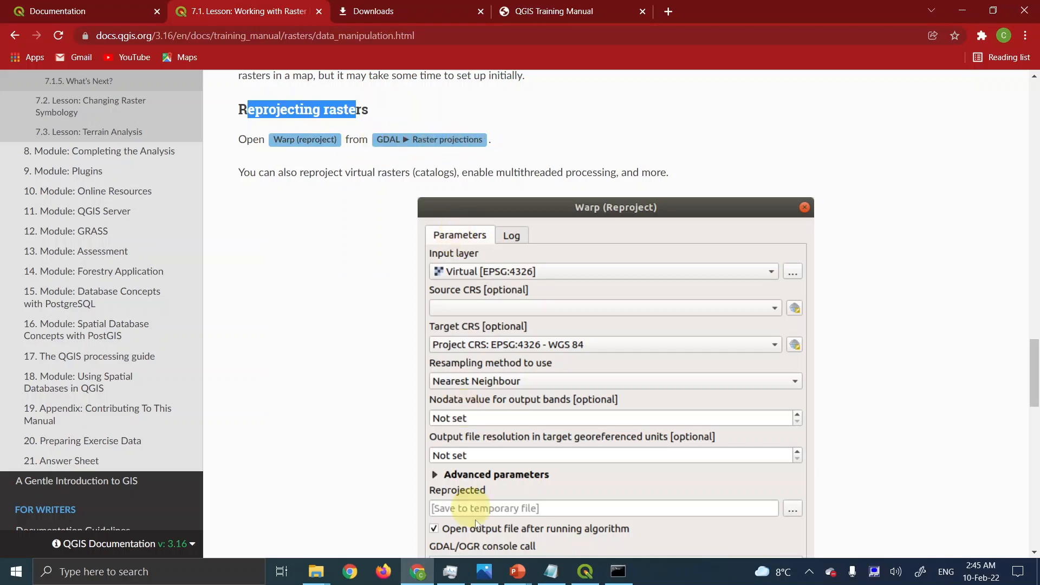
# - Switch to QGIS and open the Warp (reproject) algorithm from GDAL's raster projections group
pyautogui.click(585, 572)
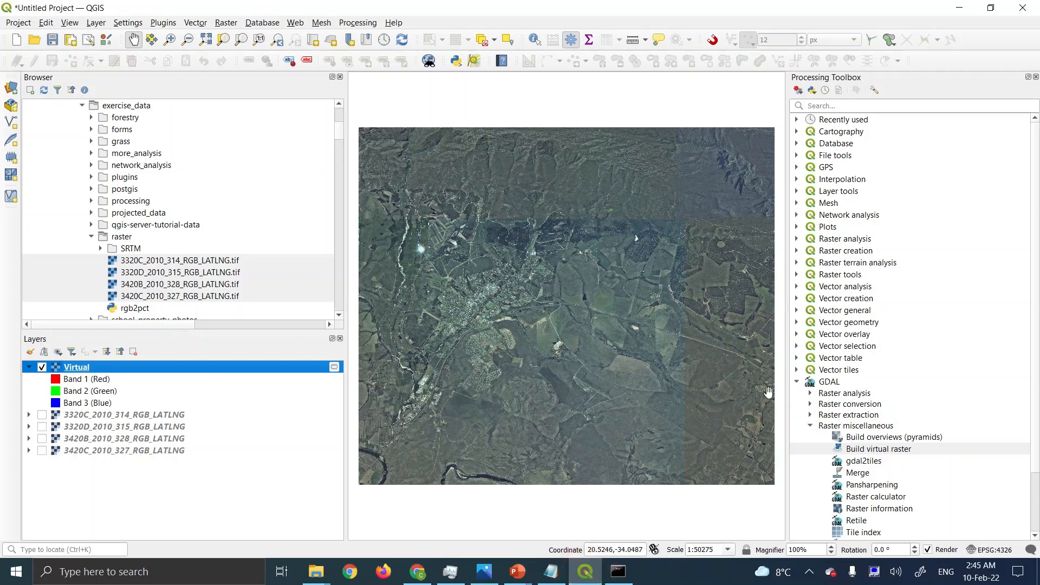
pyautogui.click(810, 427)
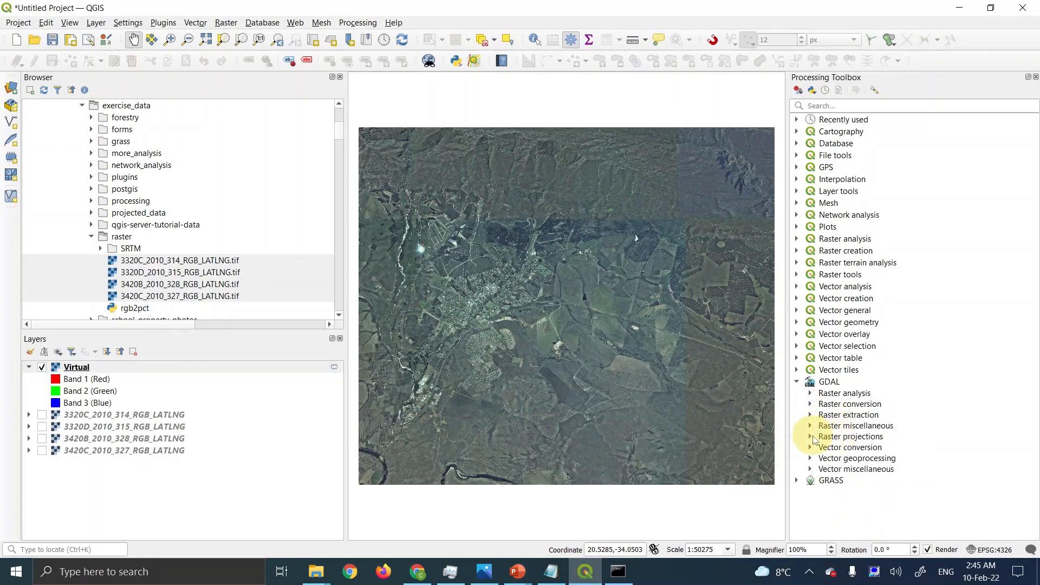
pyautogui.click(811, 436)
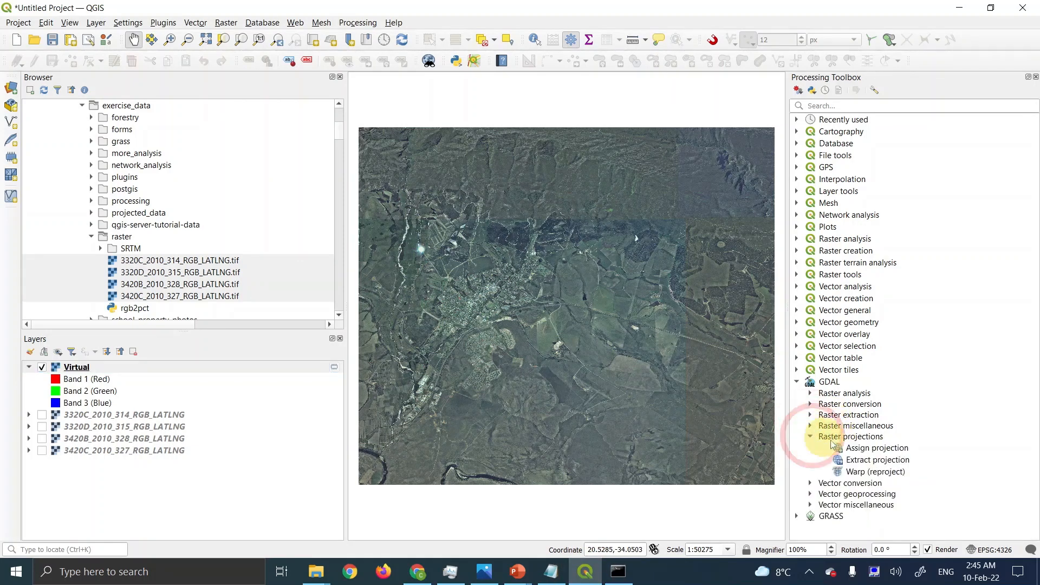
pyautogui.click(861, 474)
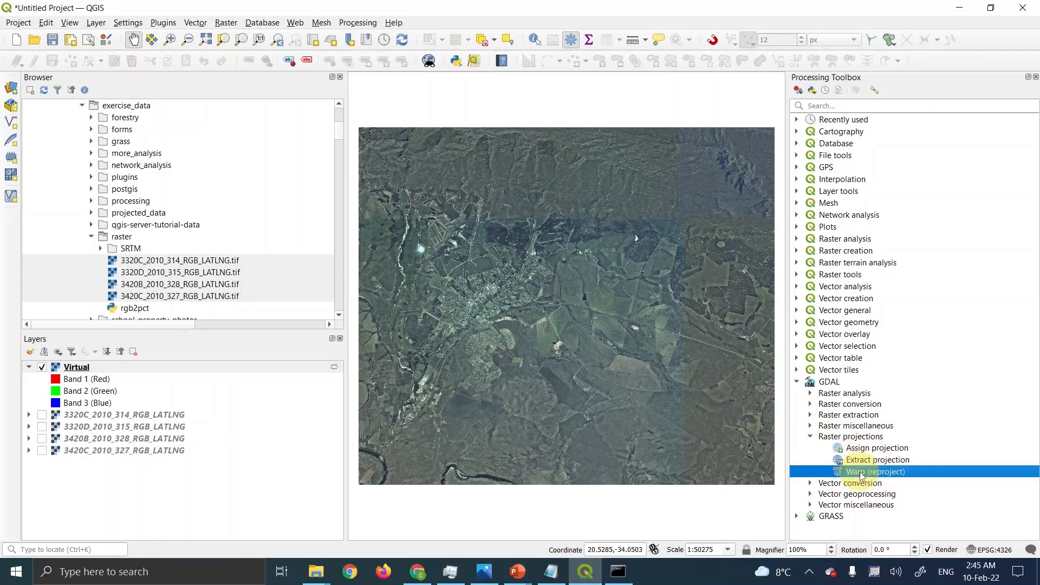
pyautogui.doubleClick(860, 475)
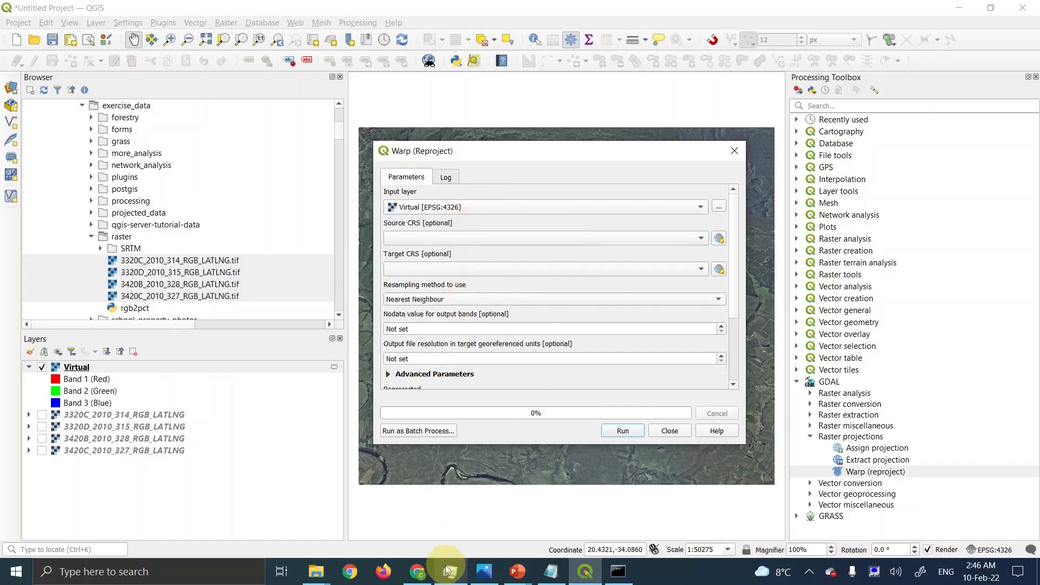
# - Switch to the manual in Chrome and examine the parameters in its example Warp (Reproject) dialog
pyautogui.click(425, 570)
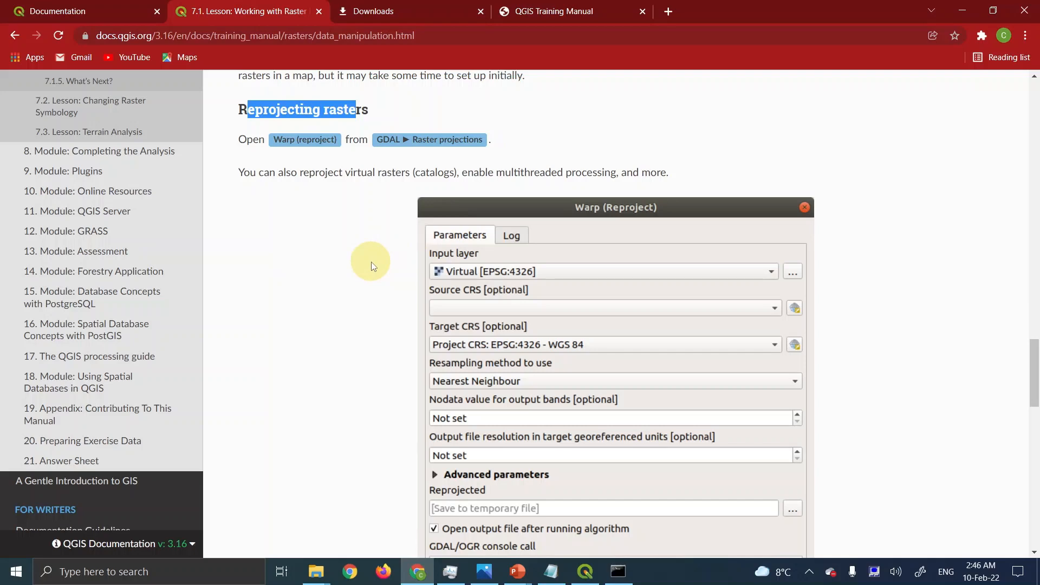
pyautogui.scroll(-5, 372, 265)
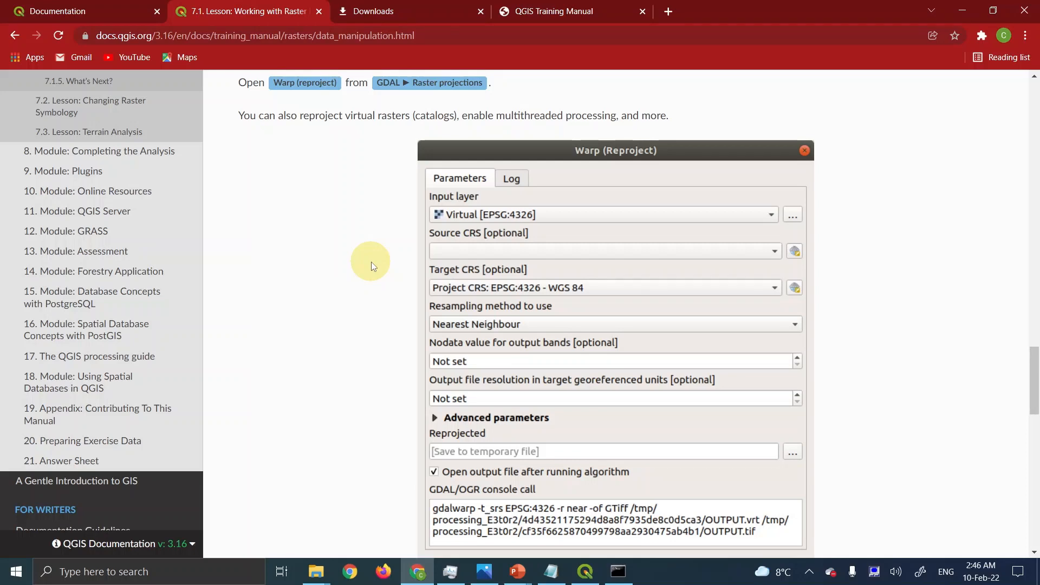
pyautogui.scroll(-19, 371, 266)
pyautogui.scroll(9, 372, 266)
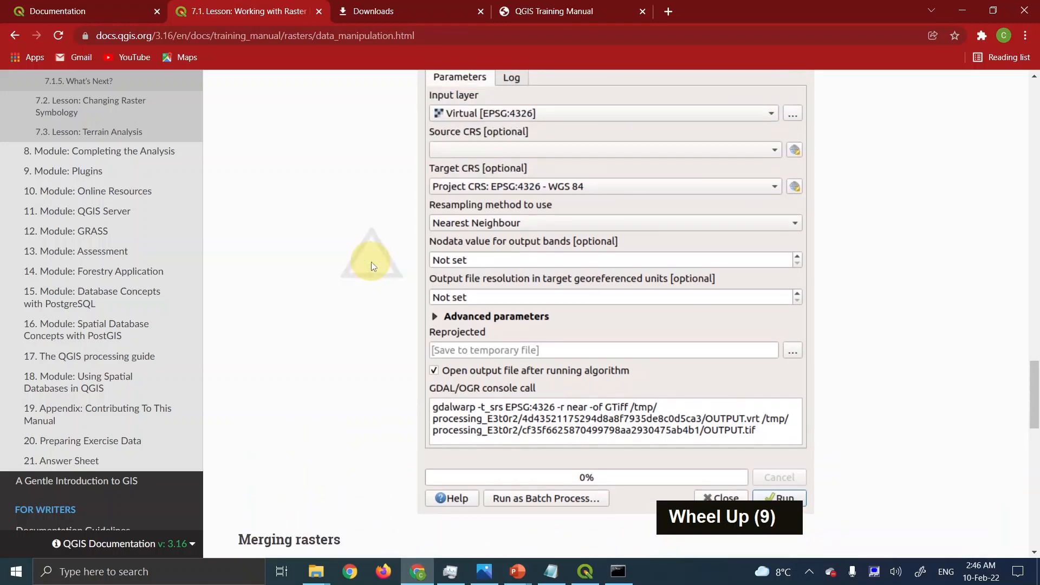
pyautogui.scroll(8, 371, 265)
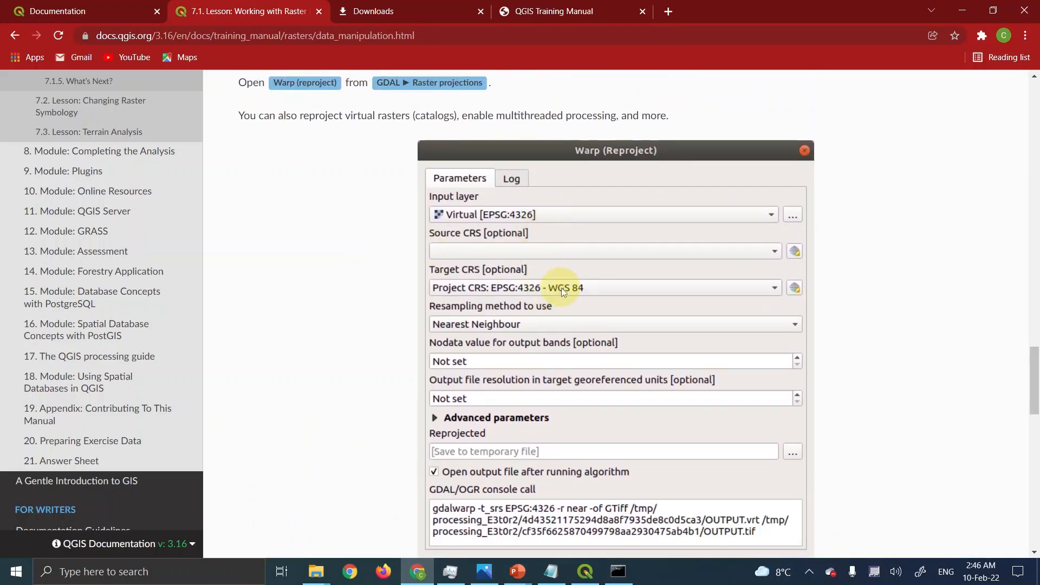
# - Switch to QGIS and set the Warp target CRS to EPSG:3857 - WGS 84 / Pseudo-Mercator
pyautogui.click(585, 573)
pyautogui.click(466, 270)
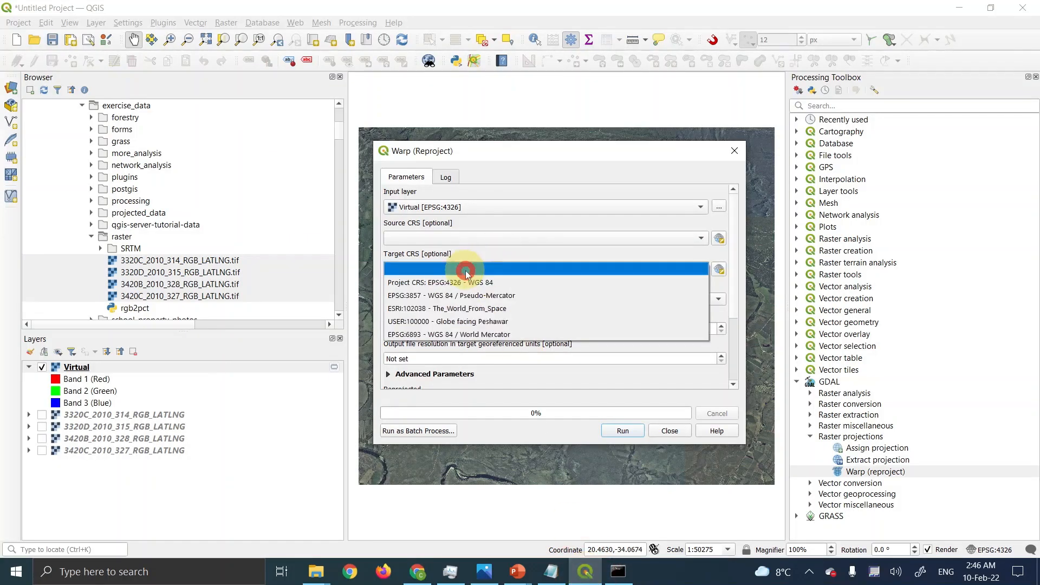
pyautogui.click(515, 296)
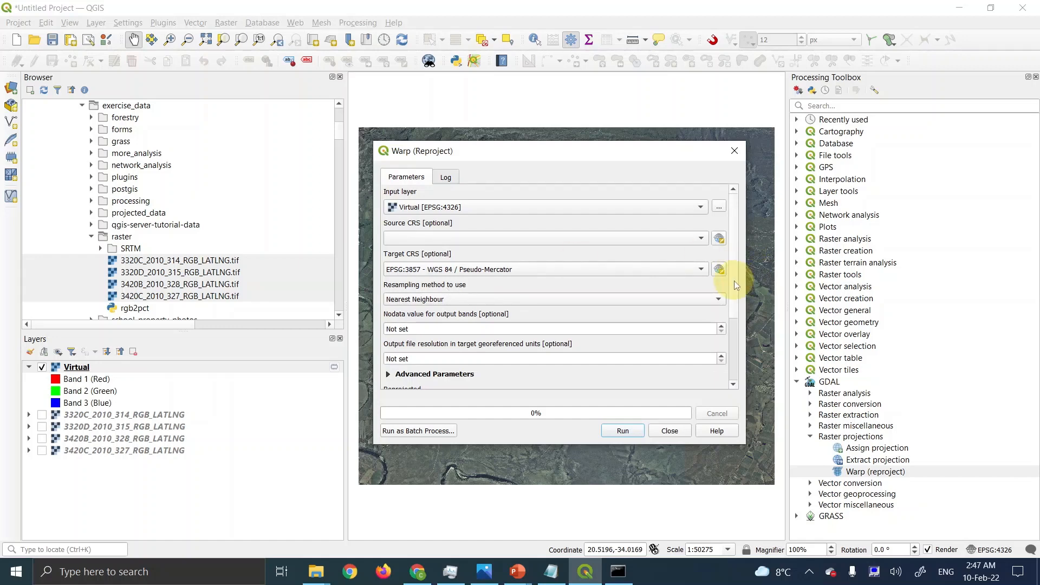
pyautogui.scroll(-2, 735, 284)
pyautogui.scroll(2, 739, 287)
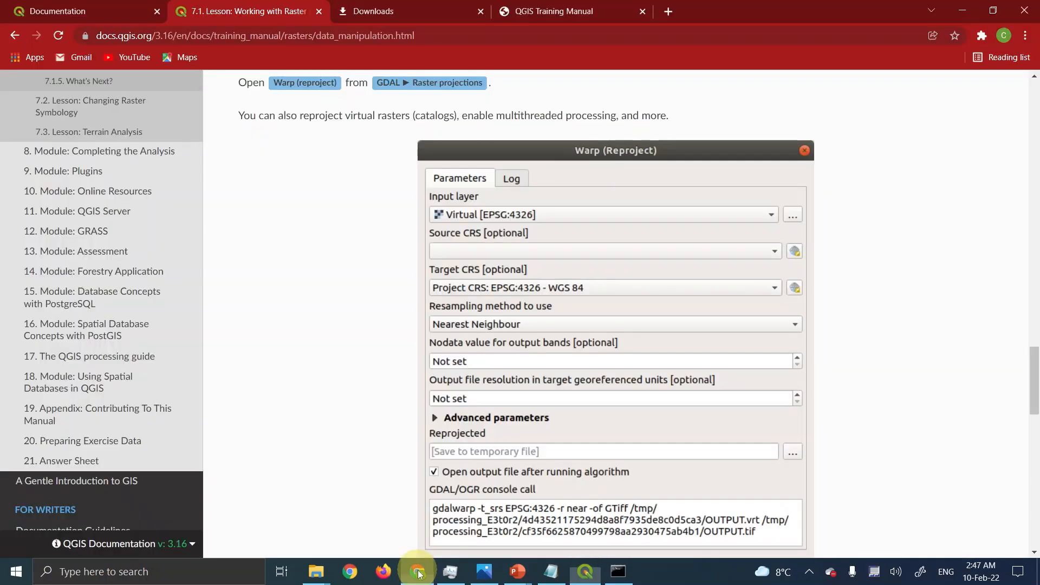
# - Check the rest of the manual's Warp example in Chrome, return to QGIS and run the reprojection of the Virtual layer
pyautogui.click(415, 569)
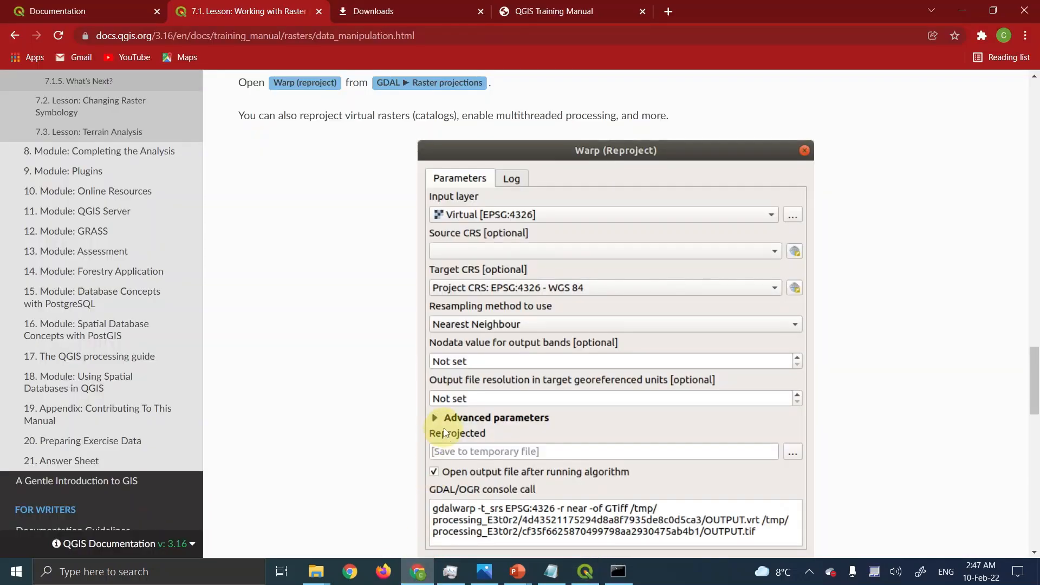
pyautogui.scroll(-5, 443, 428)
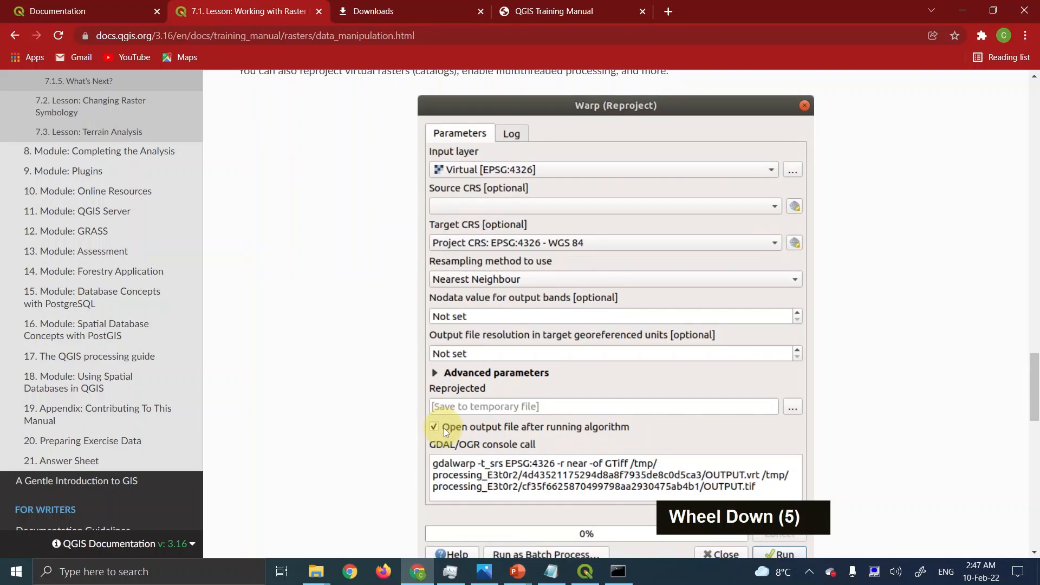
pyautogui.scroll(-19, 444, 428)
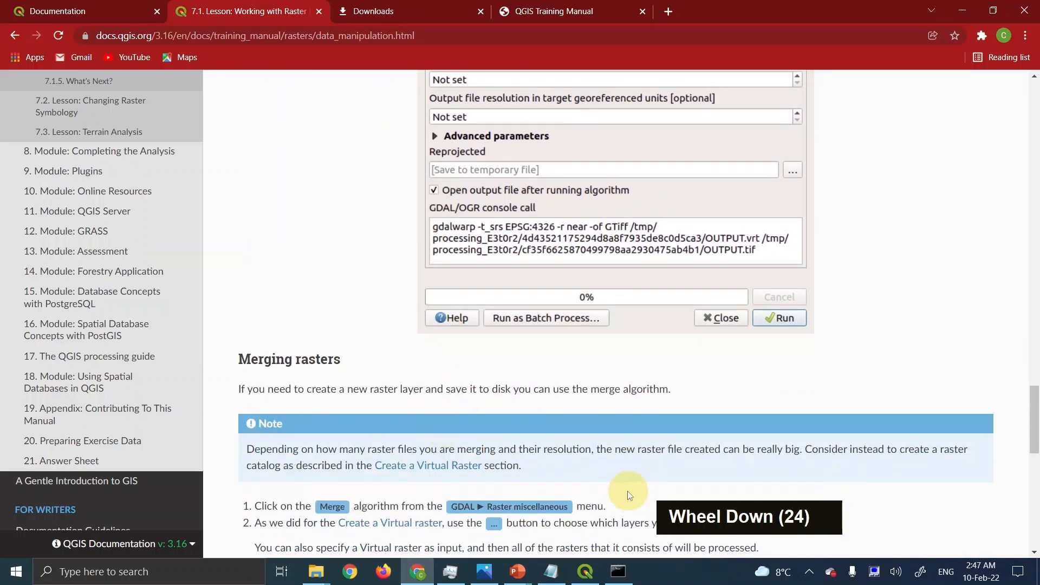
pyautogui.click(585, 571)
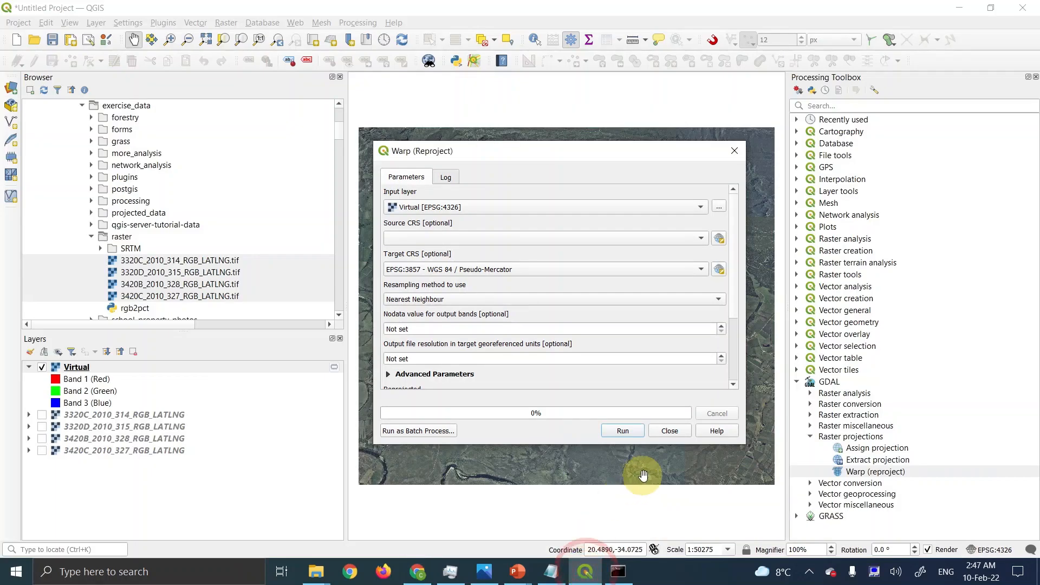
pyautogui.click(626, 431)
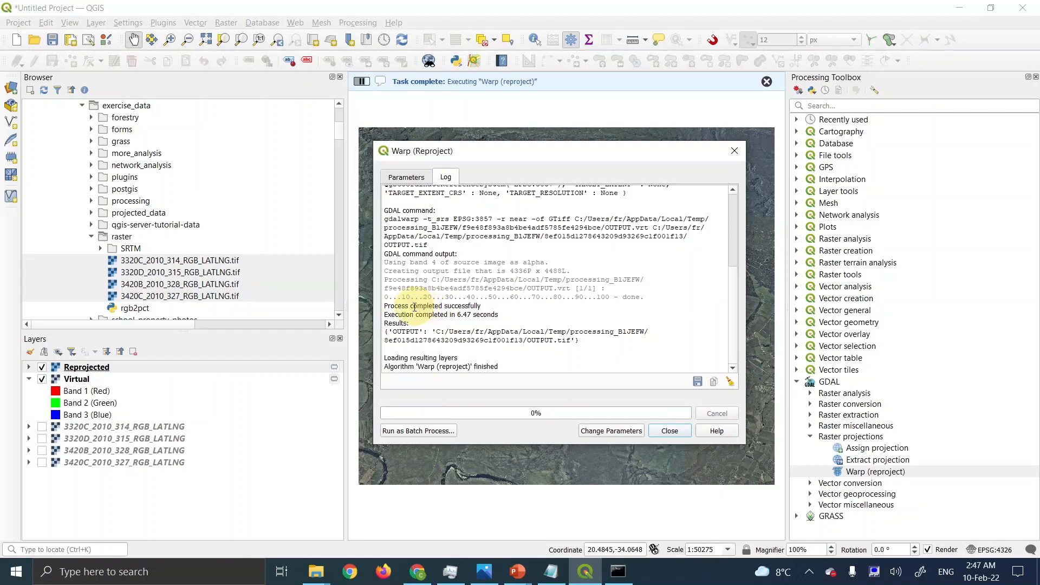
# - Review the Warp run's log, output setting and GDAL console call, and close the dialog
pyautogui.moveTo(394, 306); pyautogui.dragTo(489, 309)
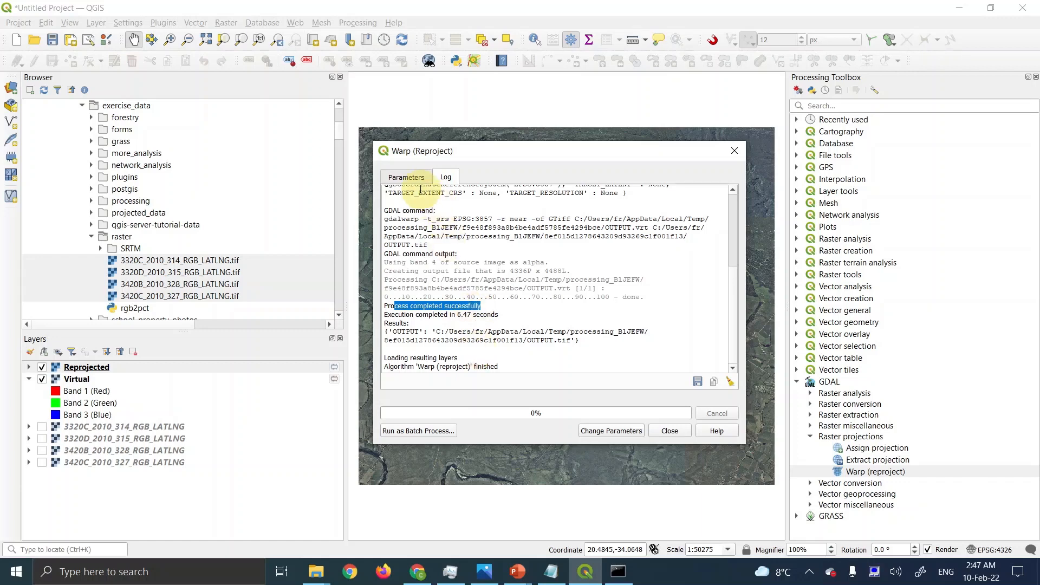
pyautogui.click(407, 177)
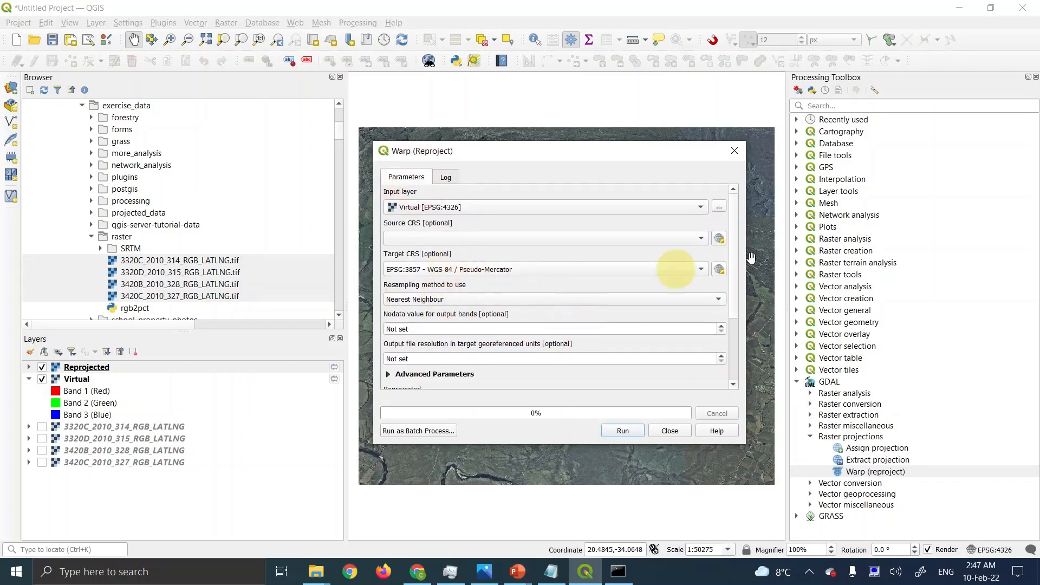
pyautogui.moveTo(732, 248); pyautogui.dragTo(733, 315)
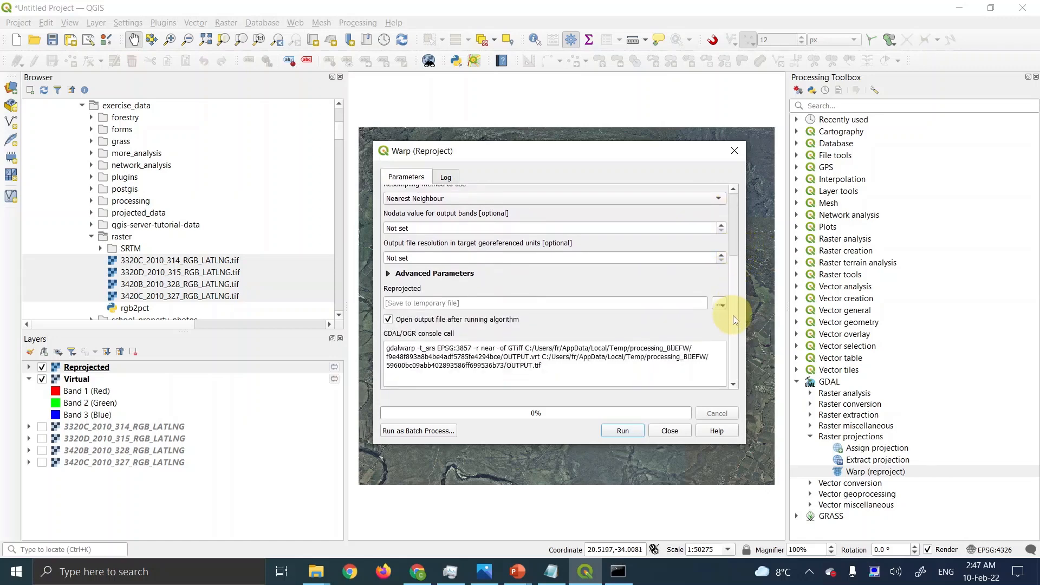
pyautogui.click(671, 431)
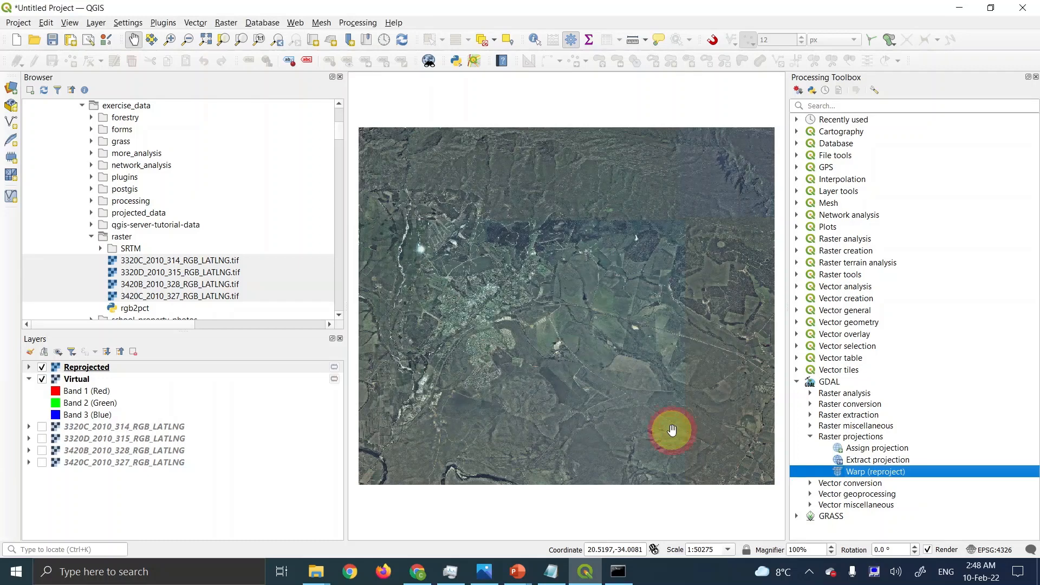
# - Hide the Virtual layer and view the coordinate reference system in the Reprojected layer's properties without changing anything
pyautogui.click(42, 379)
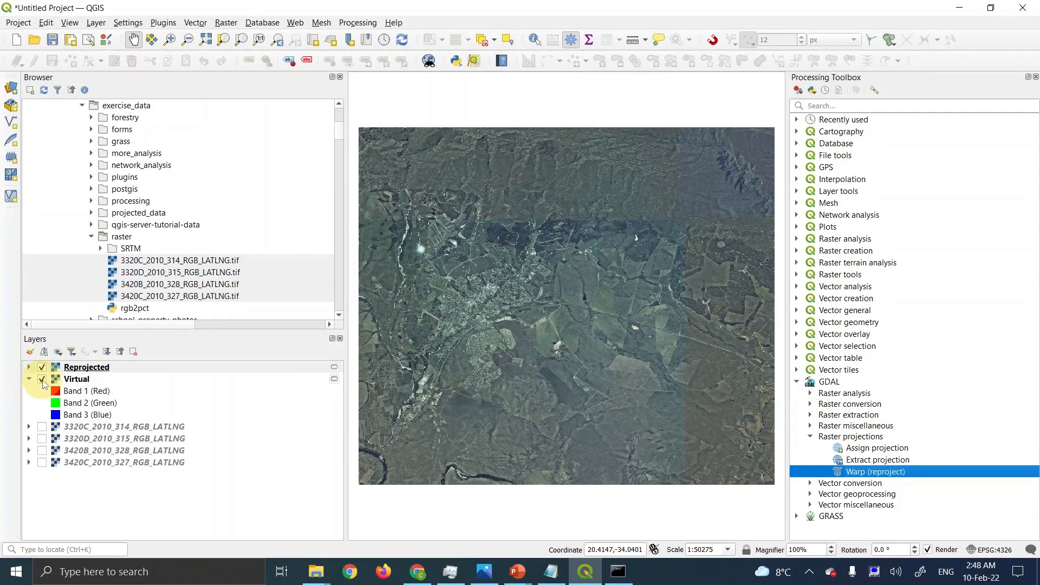
pyautogui.click(86, 367)
pyautogui.rightClick(92, 371)
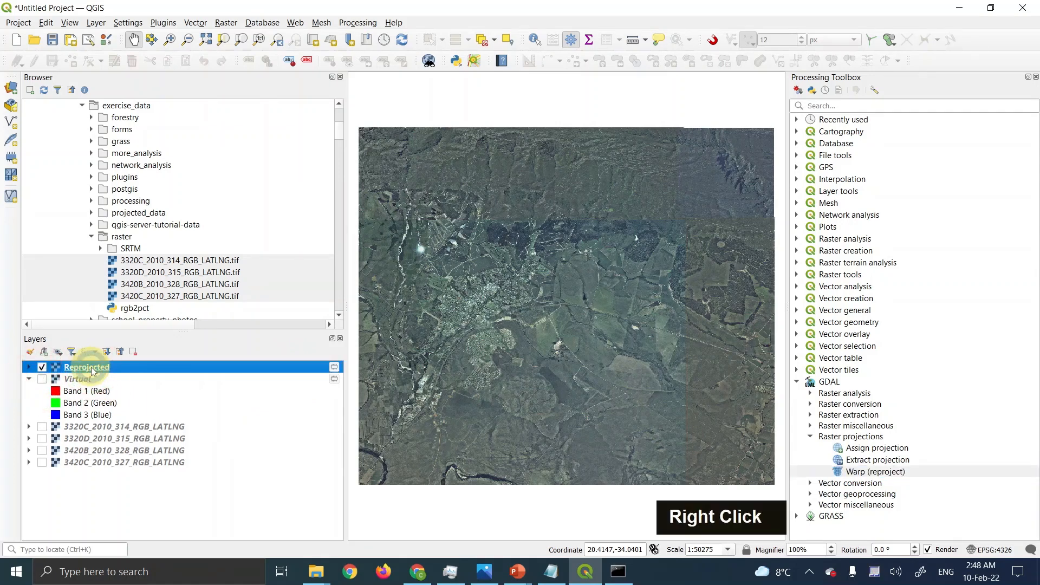
pyautogui.click(126, 358)
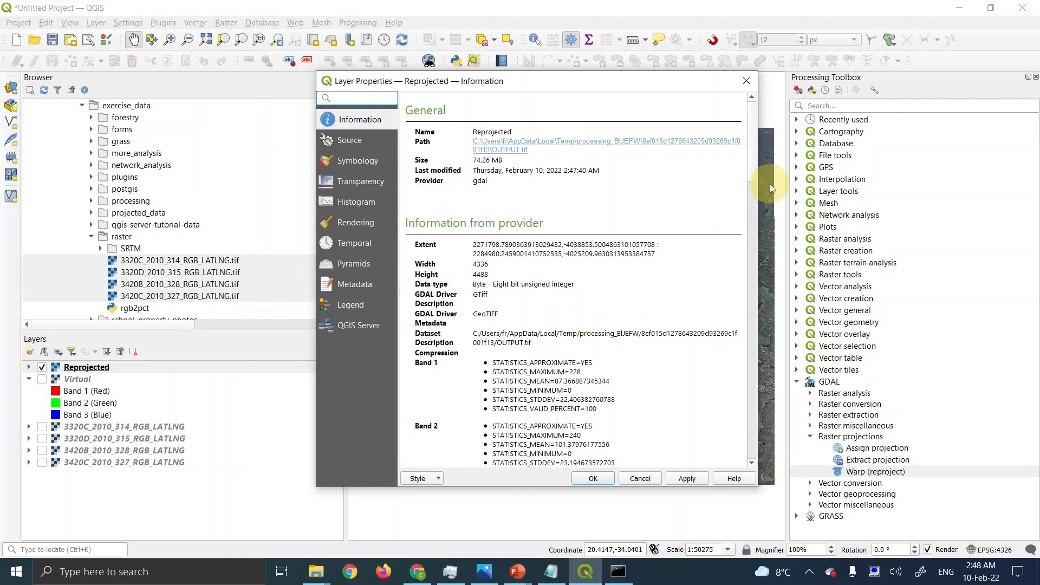
pyautogui.scroll(-10, 749, 166)
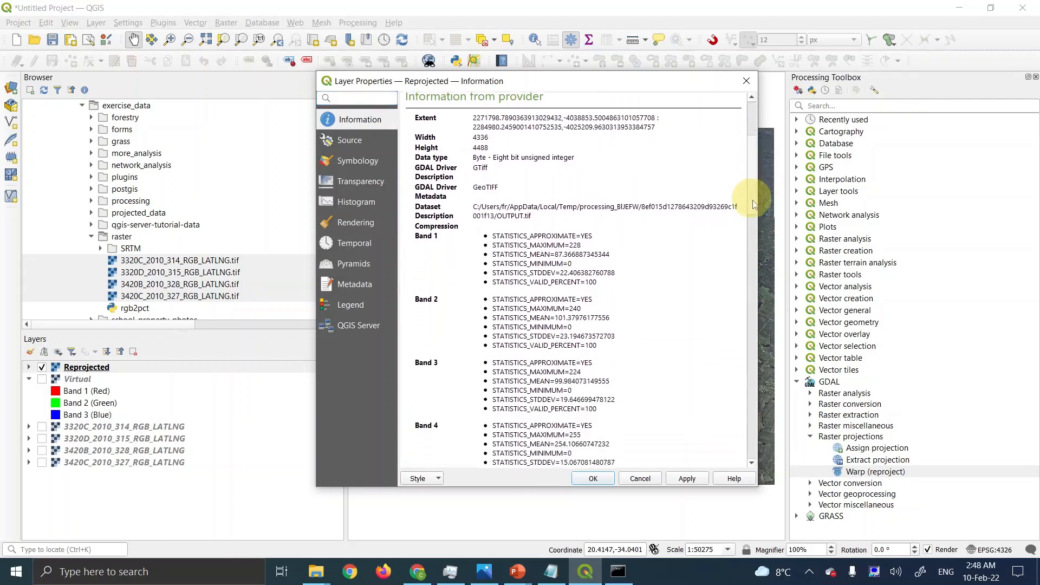
pyautogui.scroll(-2, 756, 254)
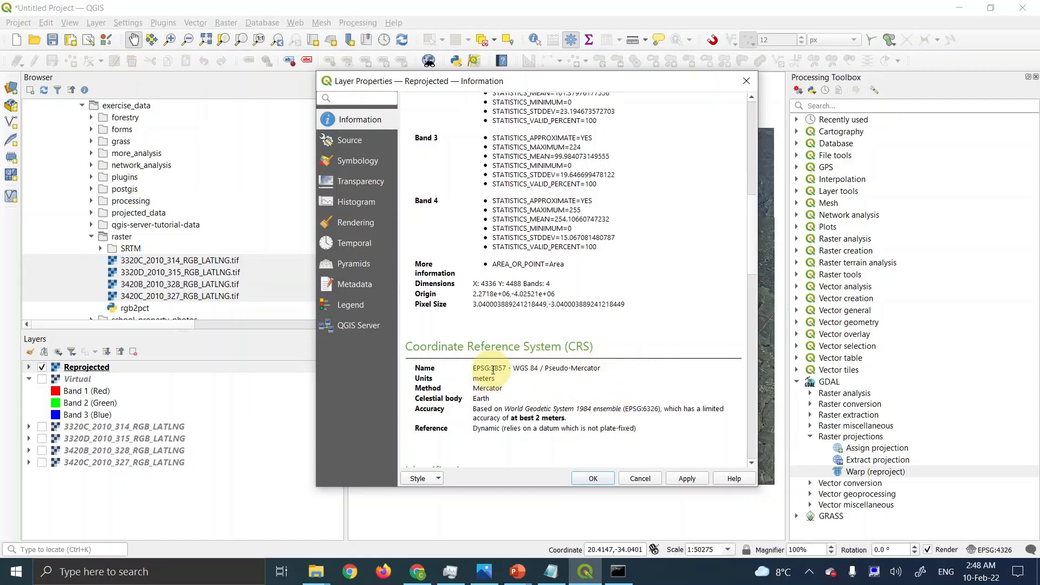
pyautogui.click(640, 478)
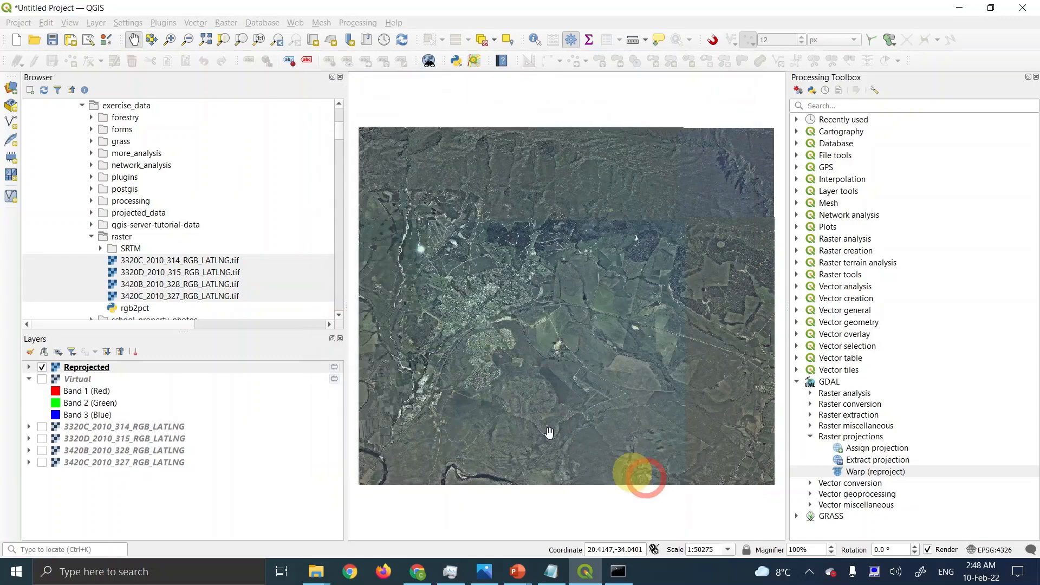
pyautogui.click(301, 366)
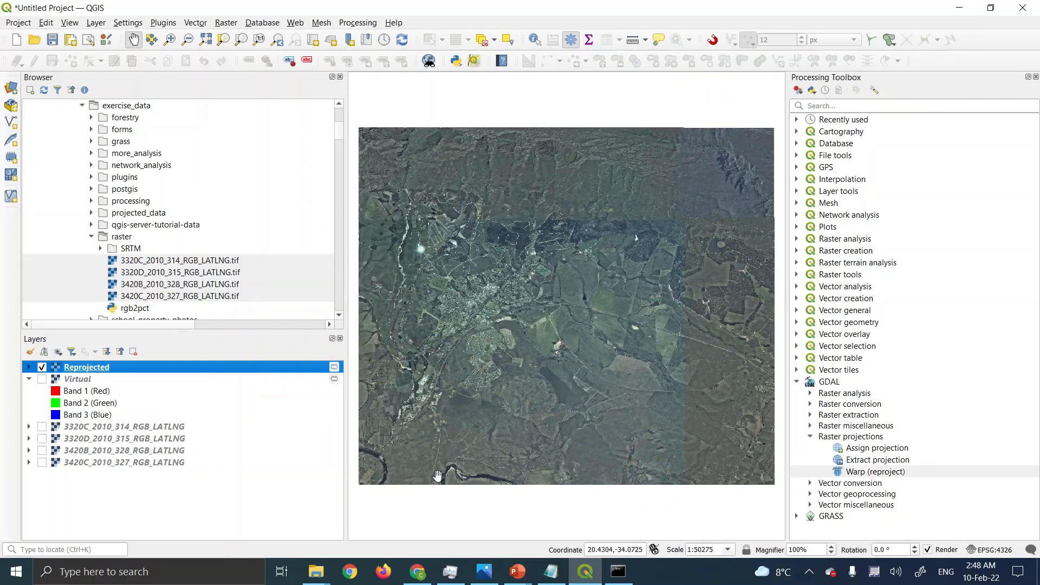
# - Switch to the manual in Chrome and read the Merging rasters section, including its file size note and example Merge dialog
pyautogui.click(417, 572)
pyautogui.click(468, 385)
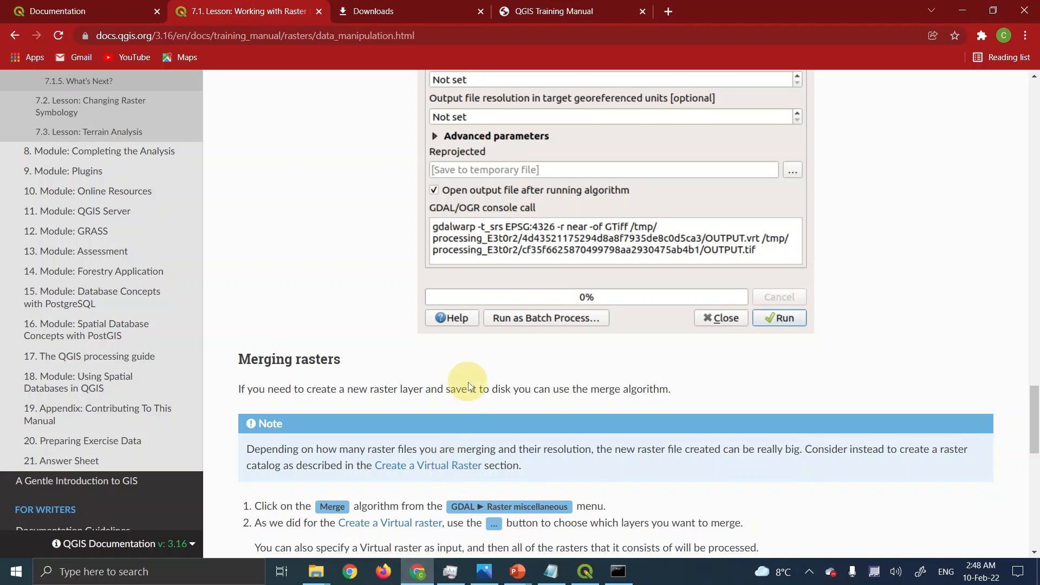
pyautogui.scroll(-14, 469, 386)
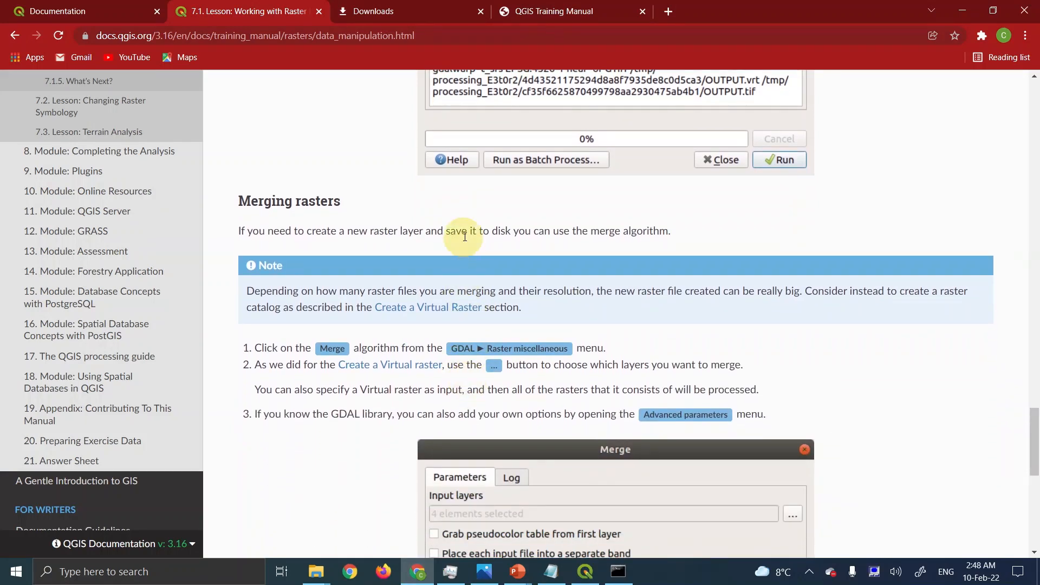
pyautogui.scroll(20, 465, 233)
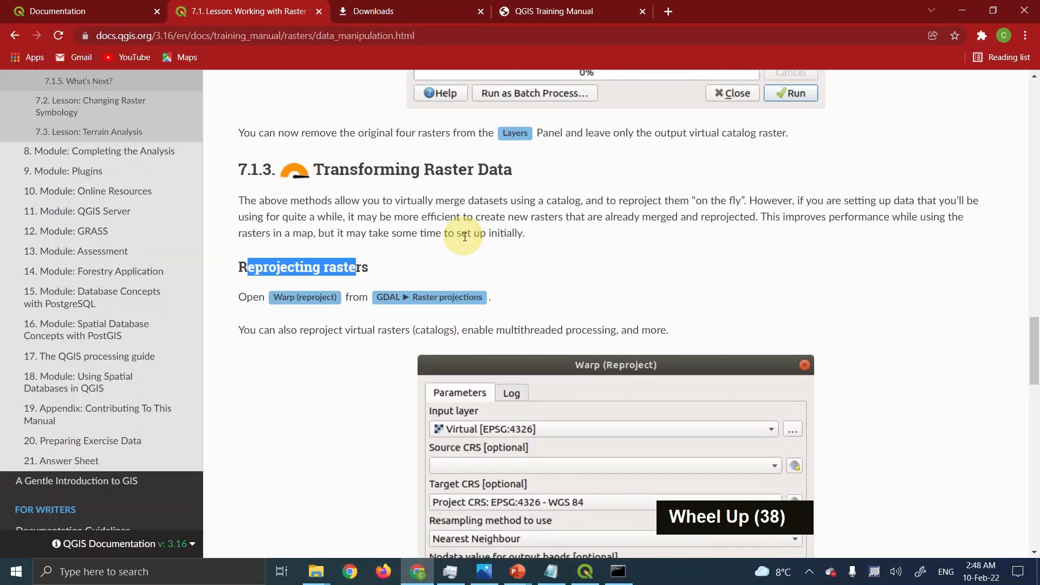
pyautogui.scroll(-20, 465, 237)
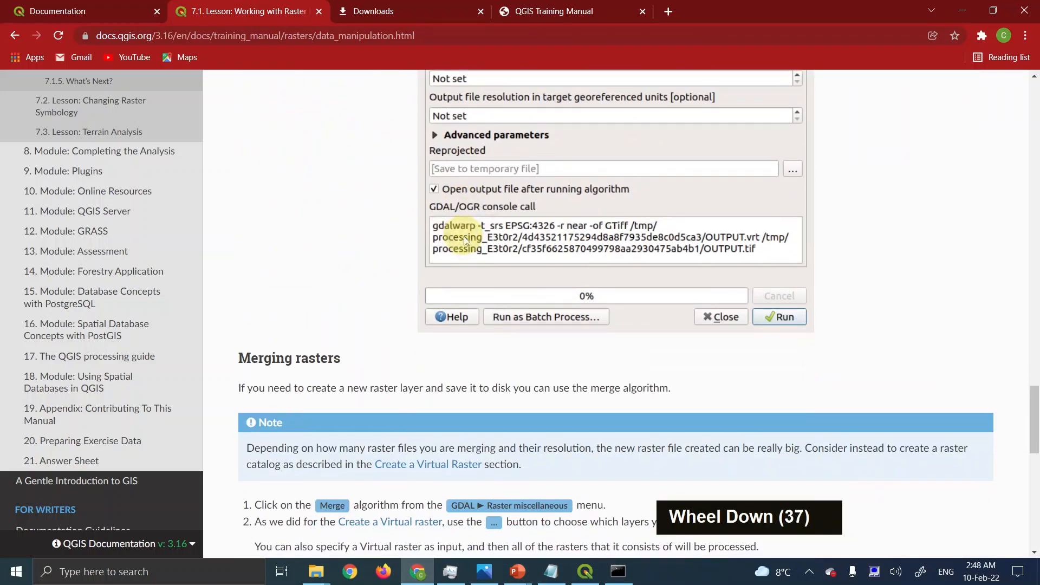
pyautogui.scroll(-8, 465, 239)
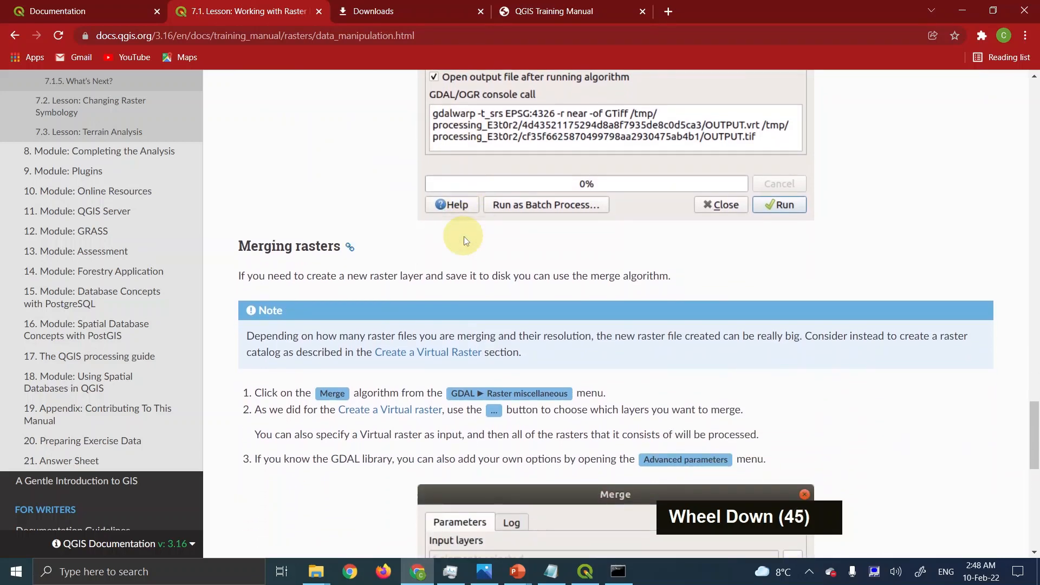
pyautogui.scroll(-1, 464, 236)
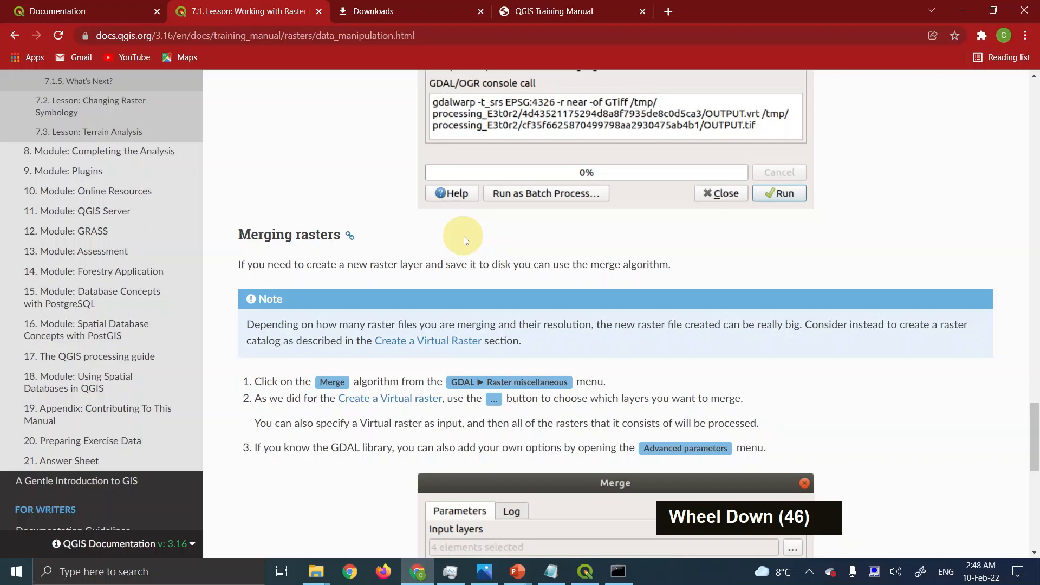
pyautogui.scroll(-5, 463, 236)
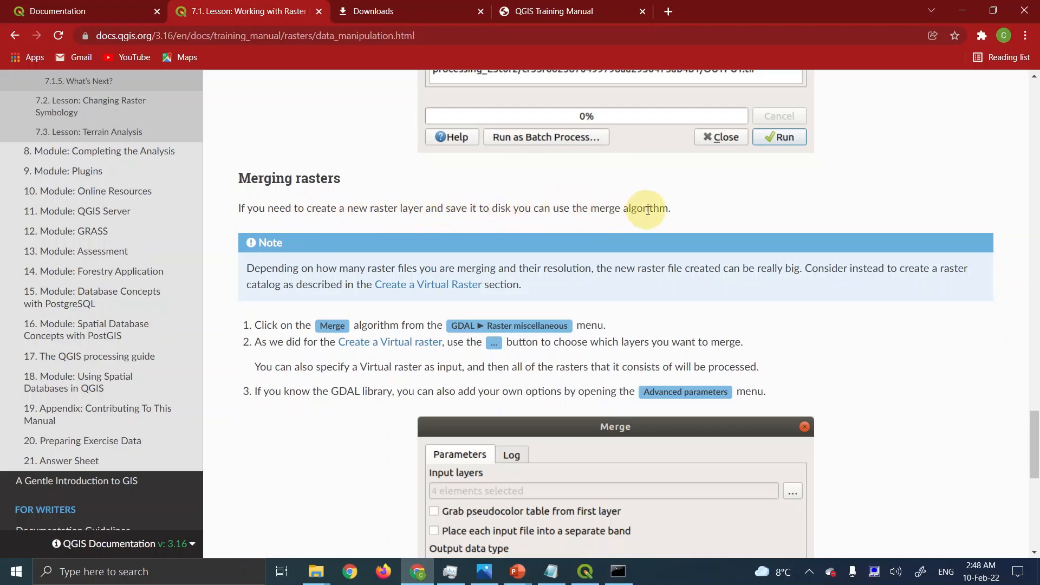
pyautogui.scroll(-1, 647, 210)
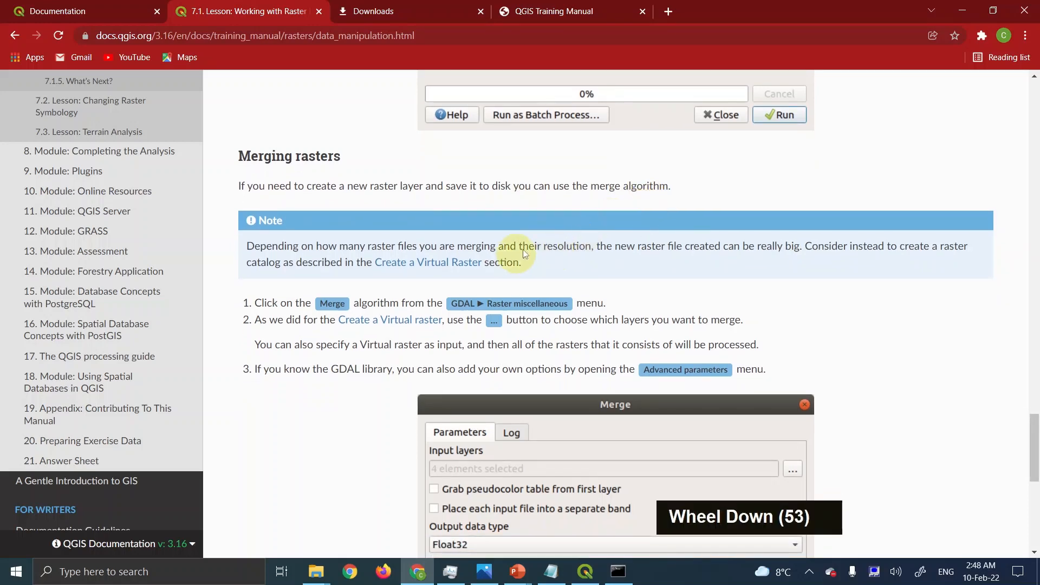
pyautogui.scroll(-6, 558, 250)
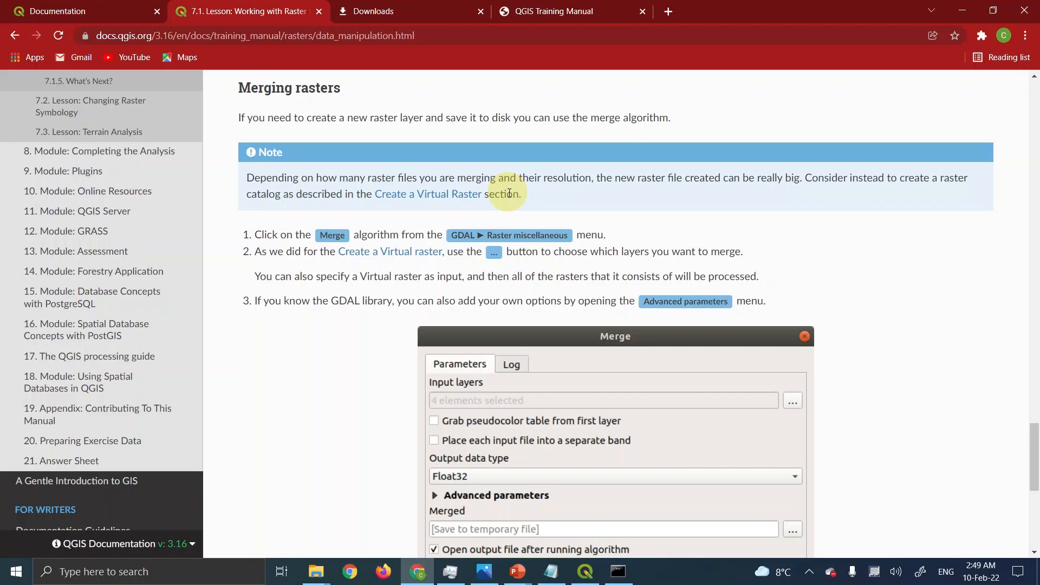
pyautogui.moveTo(598, 178); pyautogui.dragTo(801, 183)
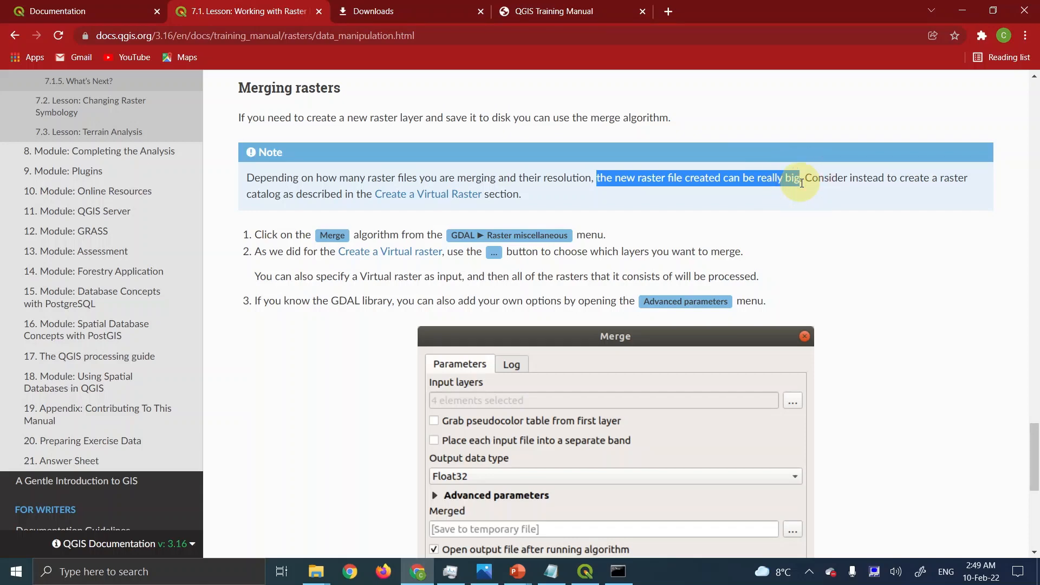
pyautogui.scroll(-1, 801, 182)
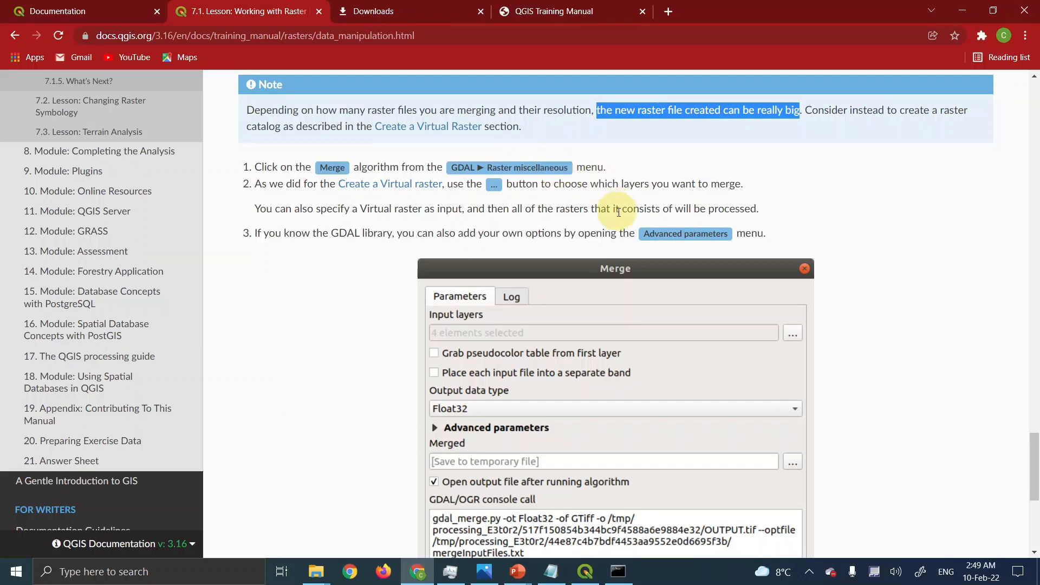
pyautogui.scroll(-1, 618, 212)
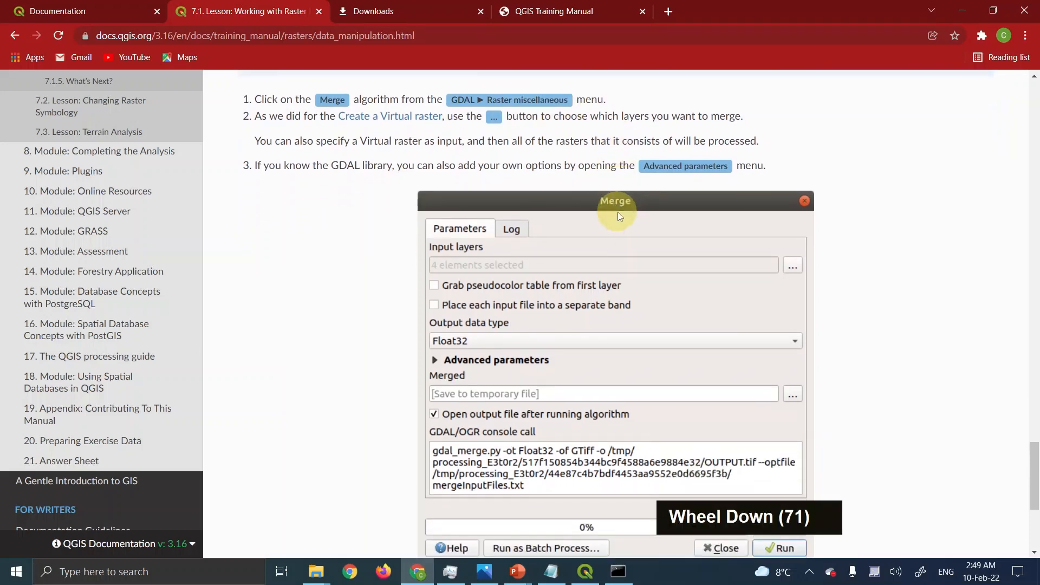
# - Switch to QGIS and open the Merge algorithm from GDAL's raster miscellaneous group
pyautogui.click(585, 571)
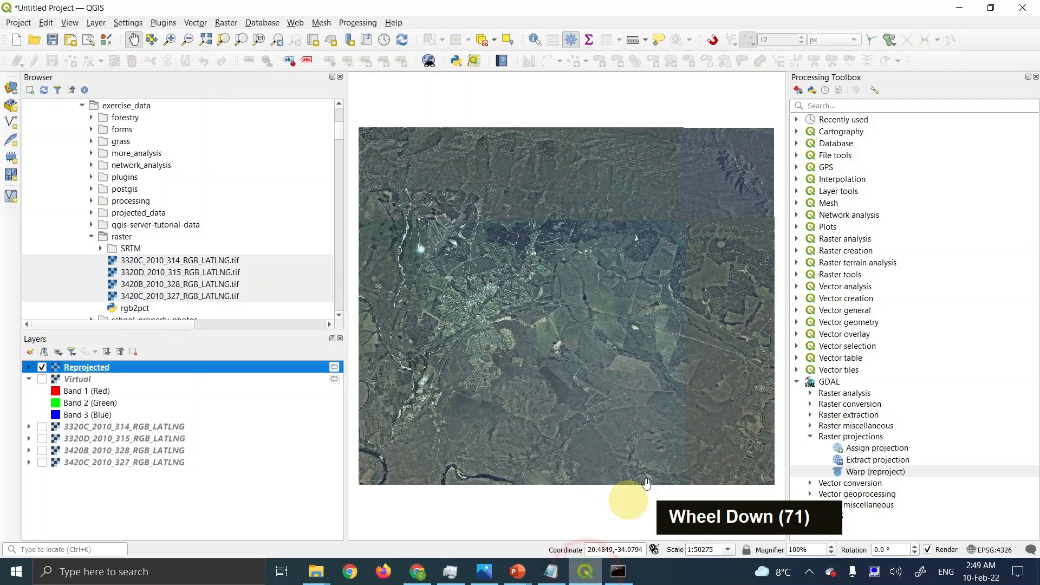
pyautogui.click(810, 436)
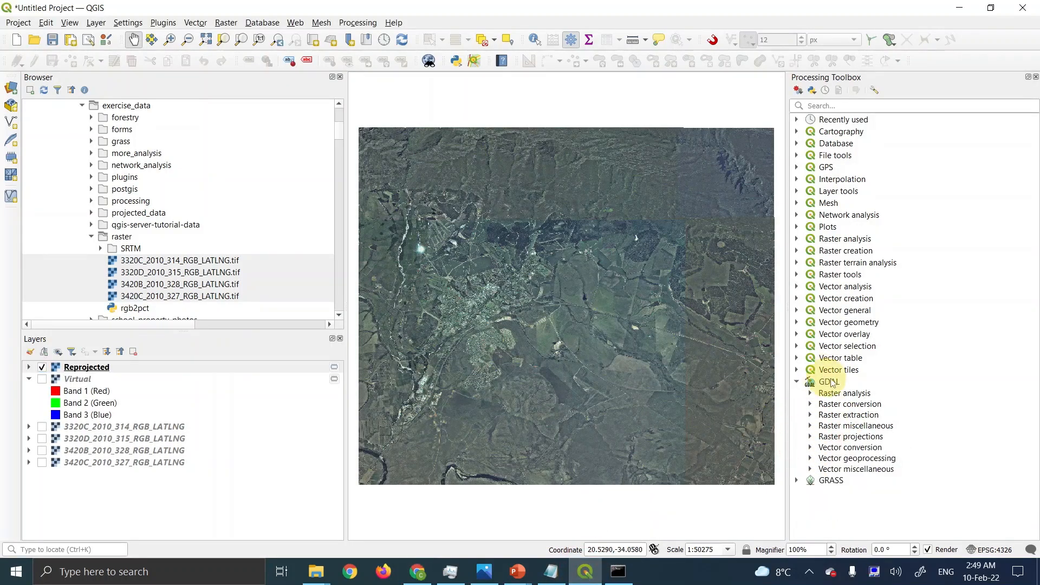
pyautogui.click(811, 427)
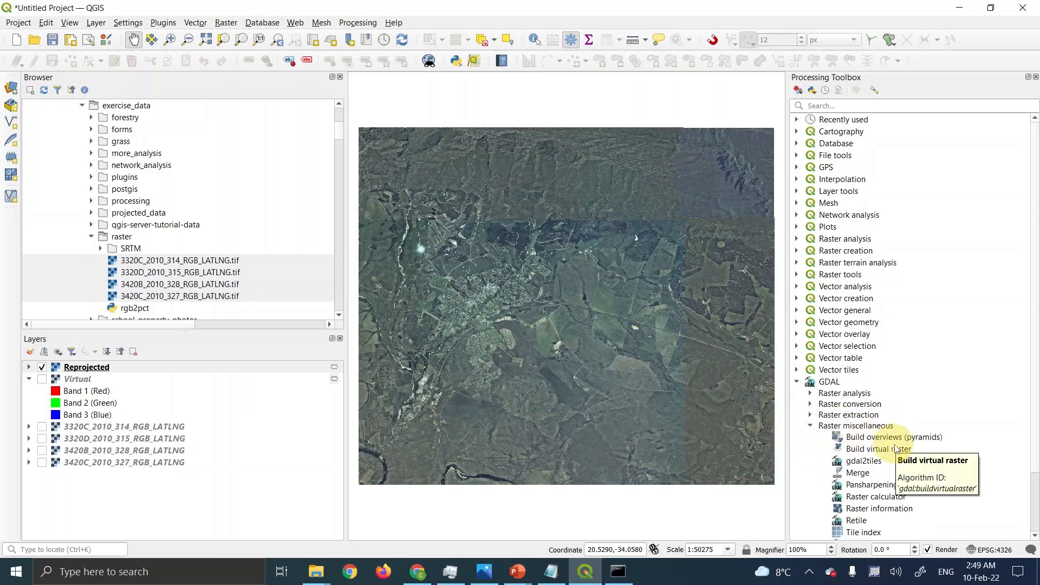
pyautogui.doubleClick(858, 473)
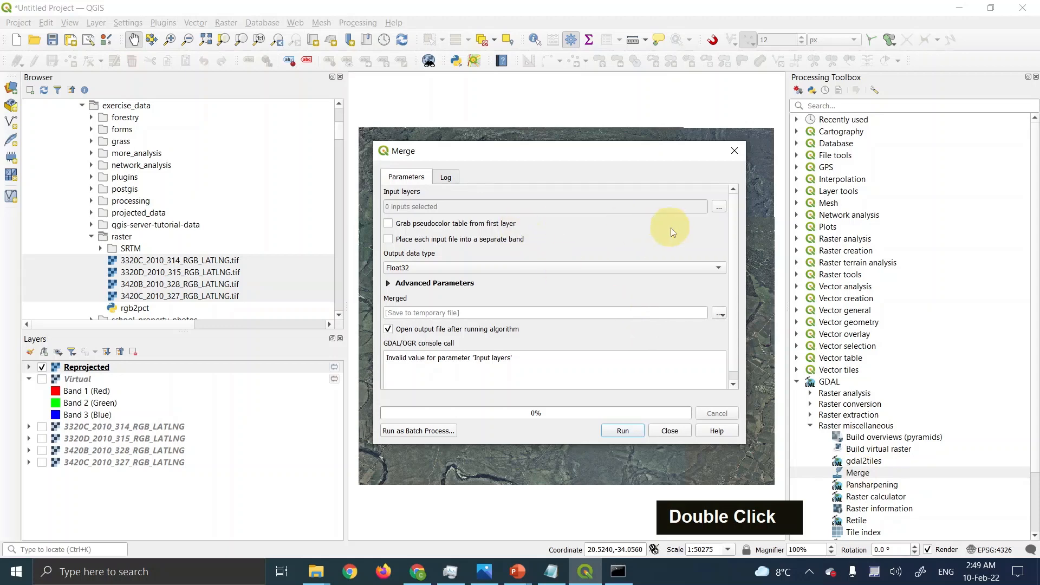
# - Check the manual's Merge instructions, then select rasters 3320C_2010_314, 3320D_2010_315, 3420B_2010_328 and 3420C_2010_327 (all _RGB_LATLNG) as the Merge inputs in QGIS
pyautogui.click(421, 573)
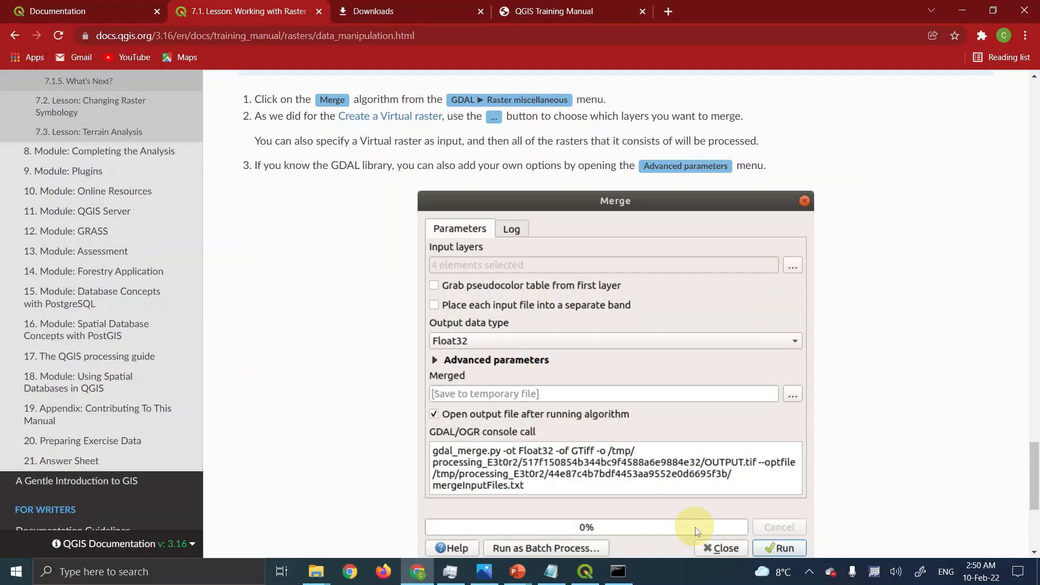
pyautogui.click(585, 572)
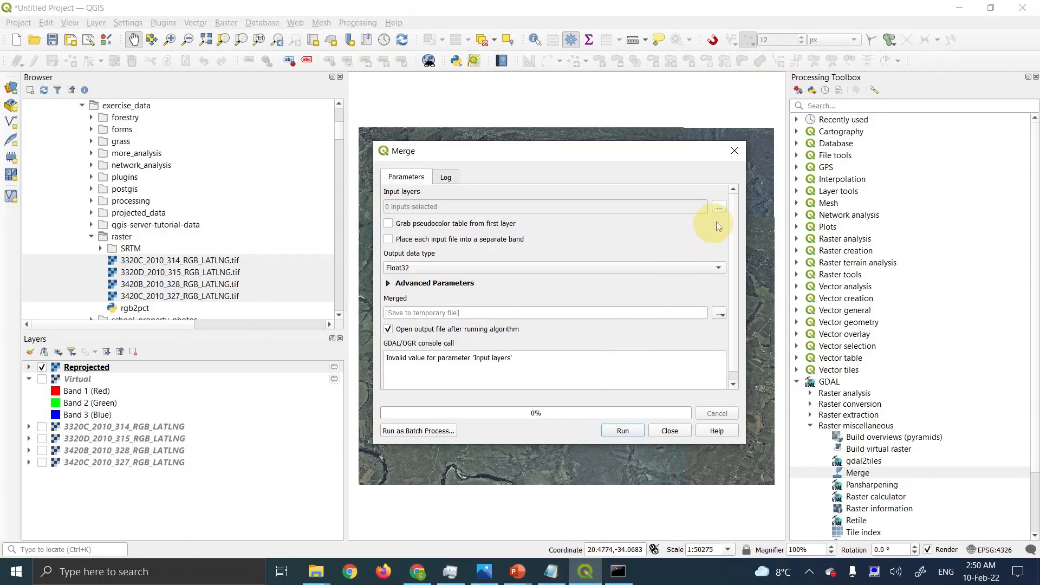
pyautogui.click(719, 207)
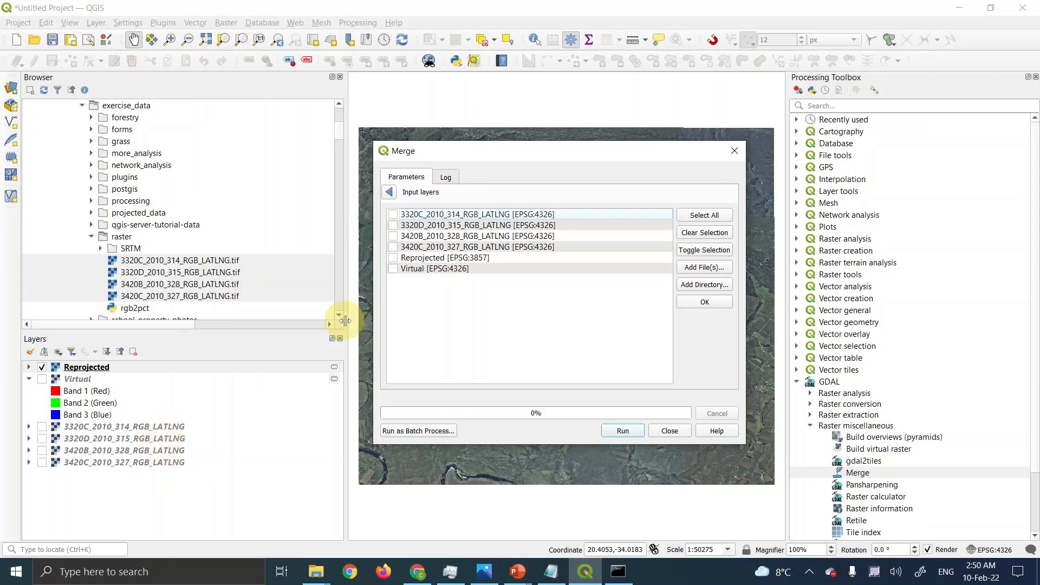
pyautogui.click(392, 214)
pyautogui.click(393, 225)
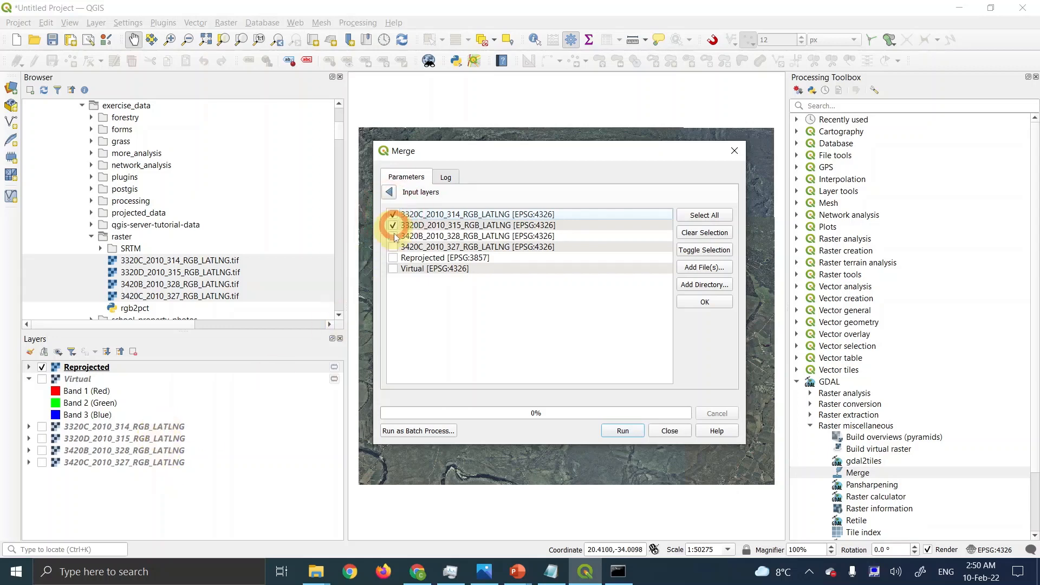
pyautogui.click(394, 236)
pyautogui.click(393, 247)
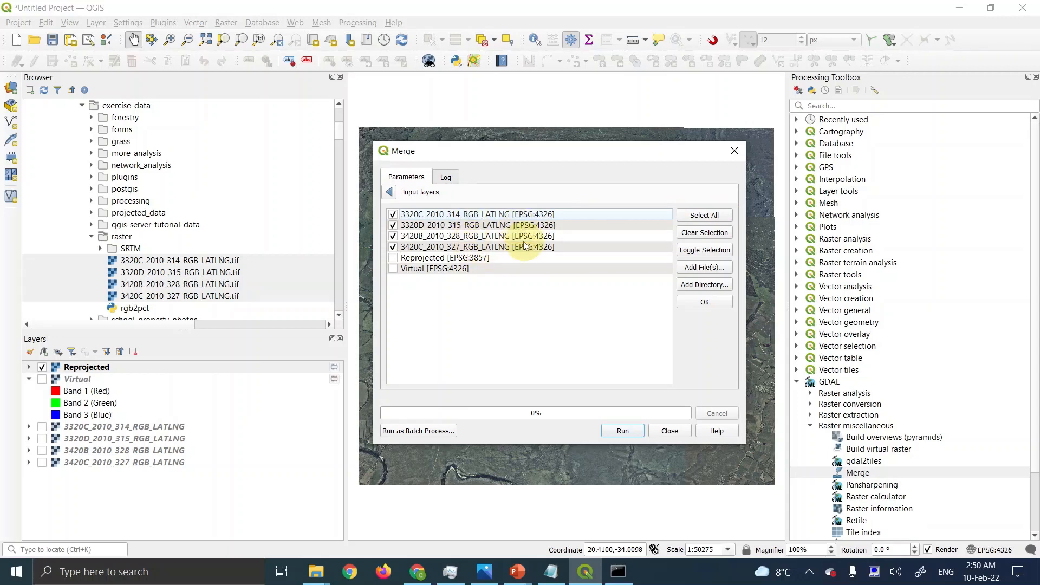
pyautogui.click(389, 192)
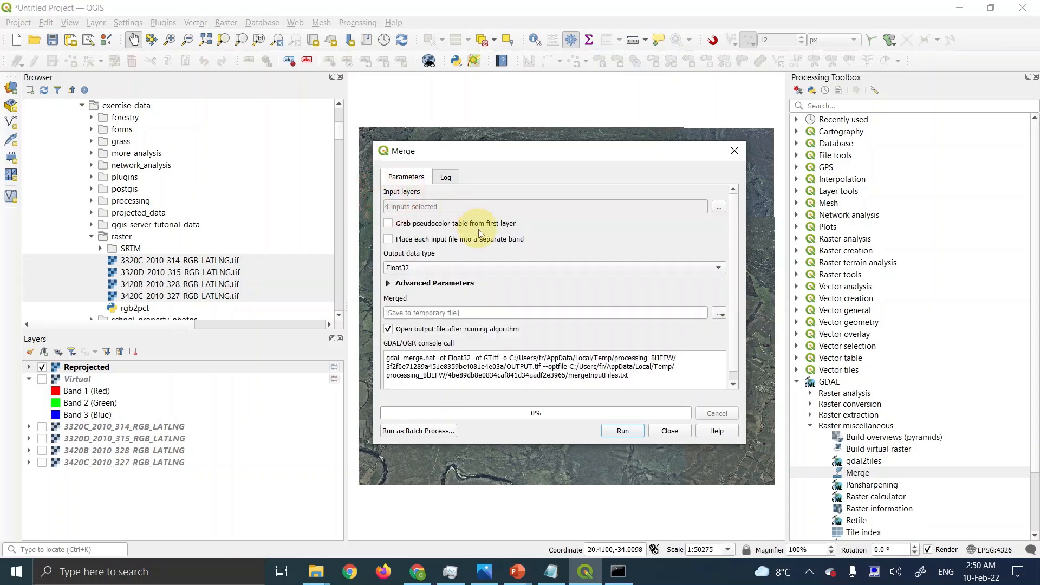
# - Switch to the manual in Chrome and review the example Merge dialog's settings and the advanced parameters note
pyautogui.click(420, 578)
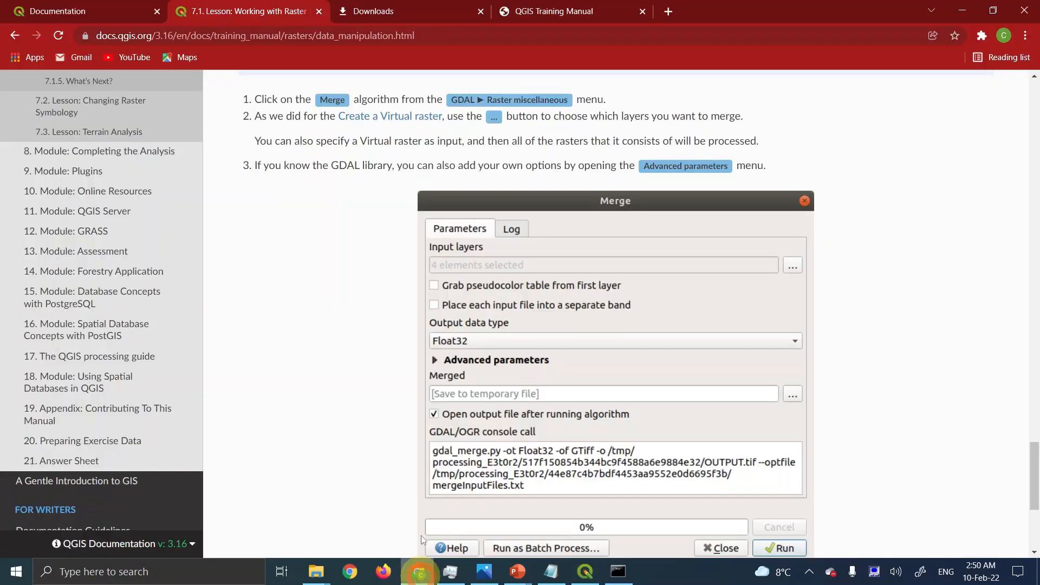
pyautogui.scroll(-5, 417, 398)
pyautogui.scroll(-4, 417, 398)
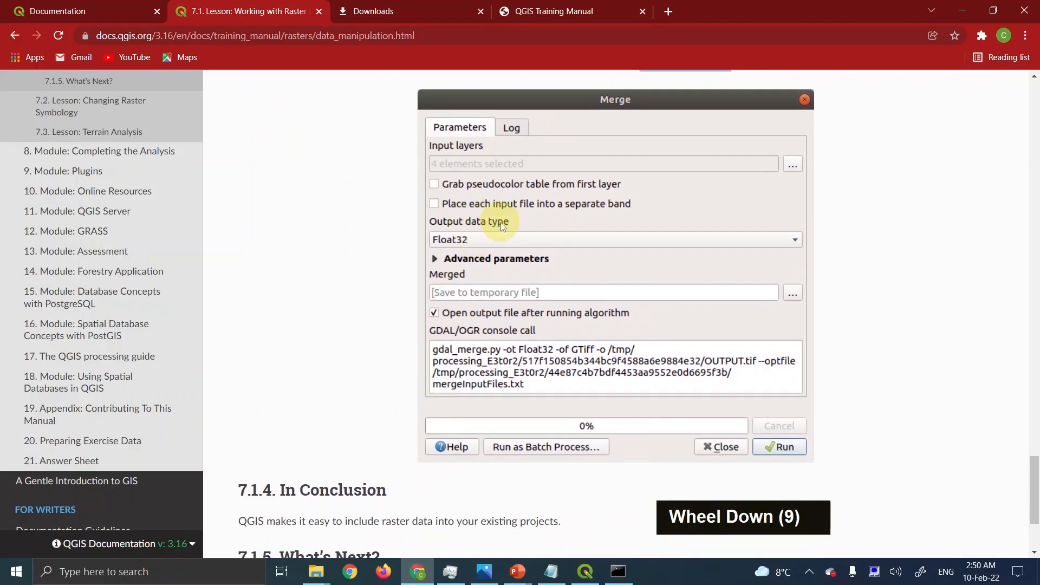
pyautogui.scroll(10, 414, 277)
pyautogui.scroll(-10, 414, 278)
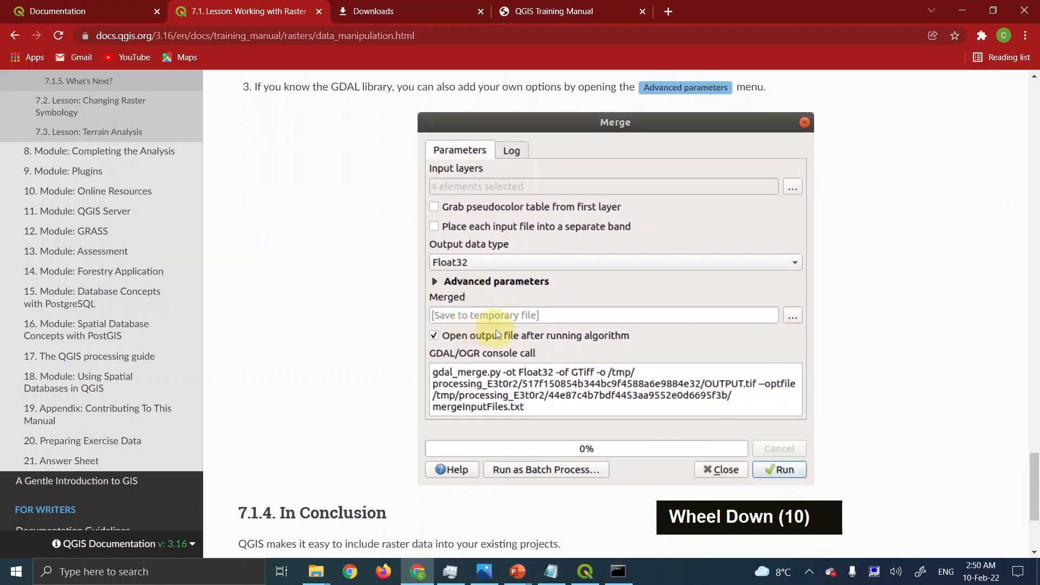
pyautogui.scroll(3, 497, 333)
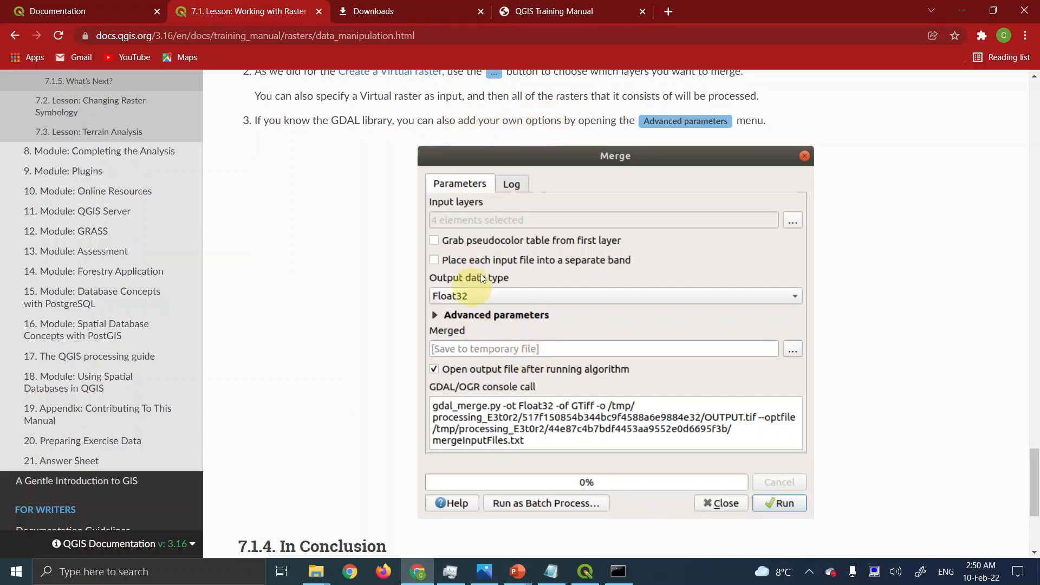
# - Switch to QGIS, view Merge's advanced parameters without changing them, and run the merge as Float32 to a temporary file
pyautogui.click(585, 571)
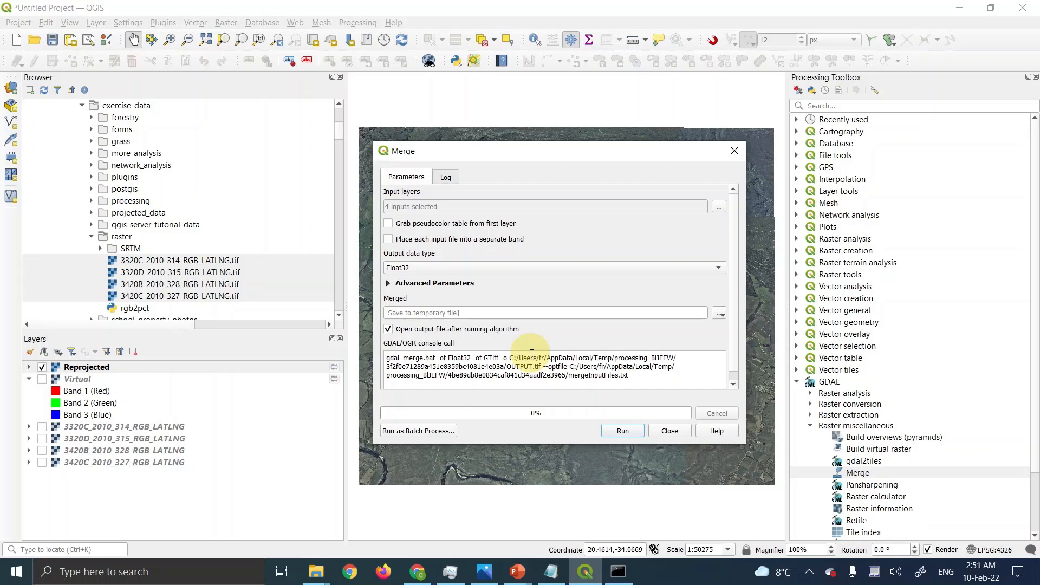
pyautogui.click(389, 283)
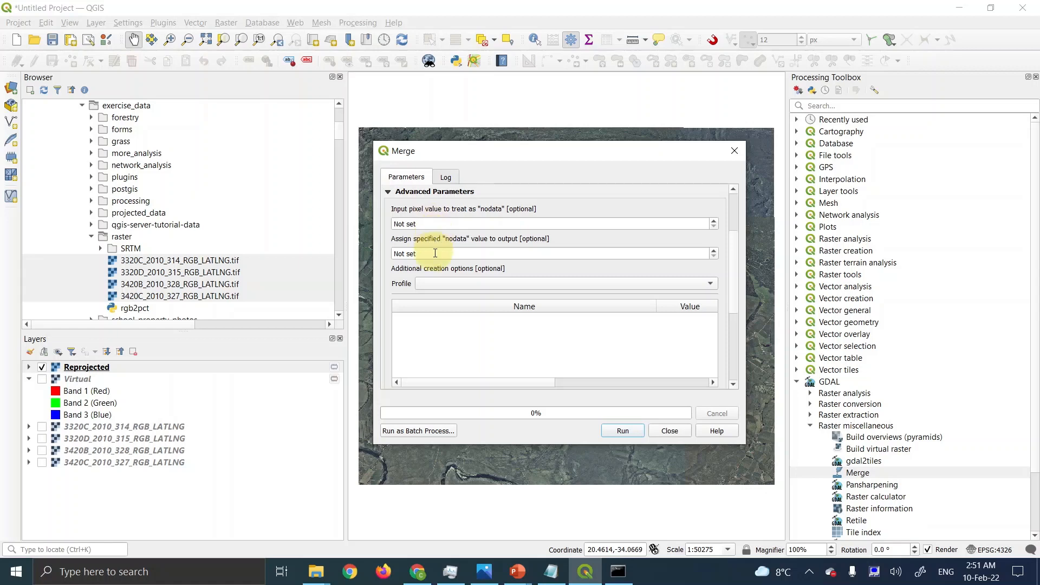
pyautogui.click(388, 191)
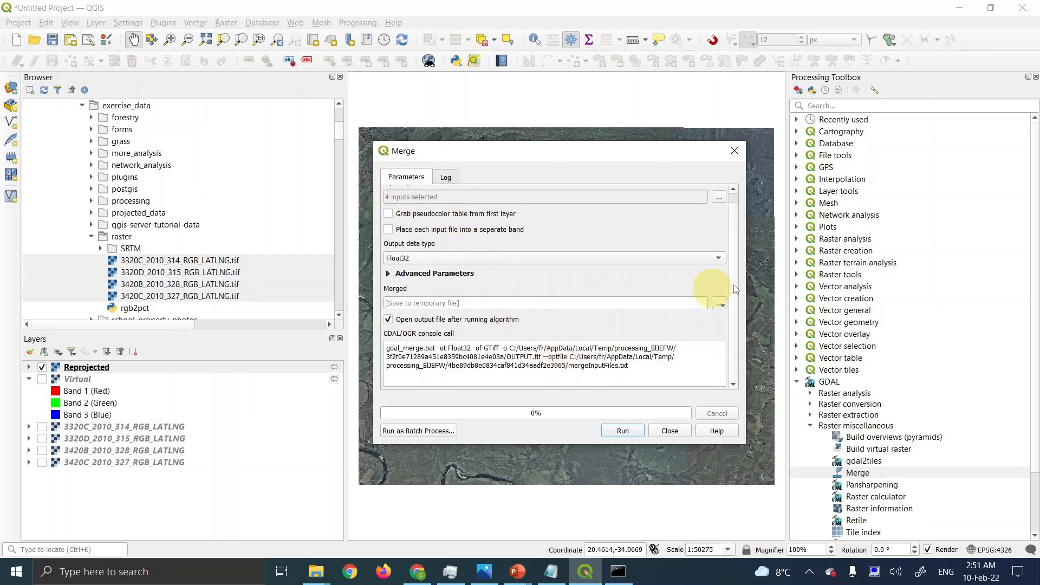
pyautogui.click(623, 431)
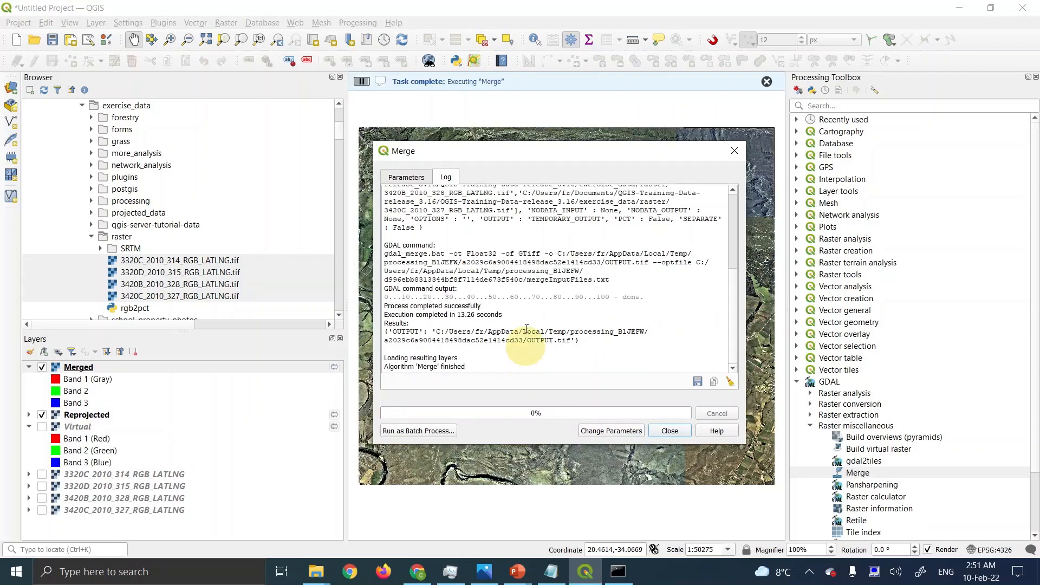
# - Review the Merge log's GDAL command, output and input file paths, and process status, and close the dialog
pyautogui.moveTo(387, 297); pyautogui.dragTo(509, 298)
pyautogui.moveTo(386, 254); pyautogui.dragTo(449, 251)
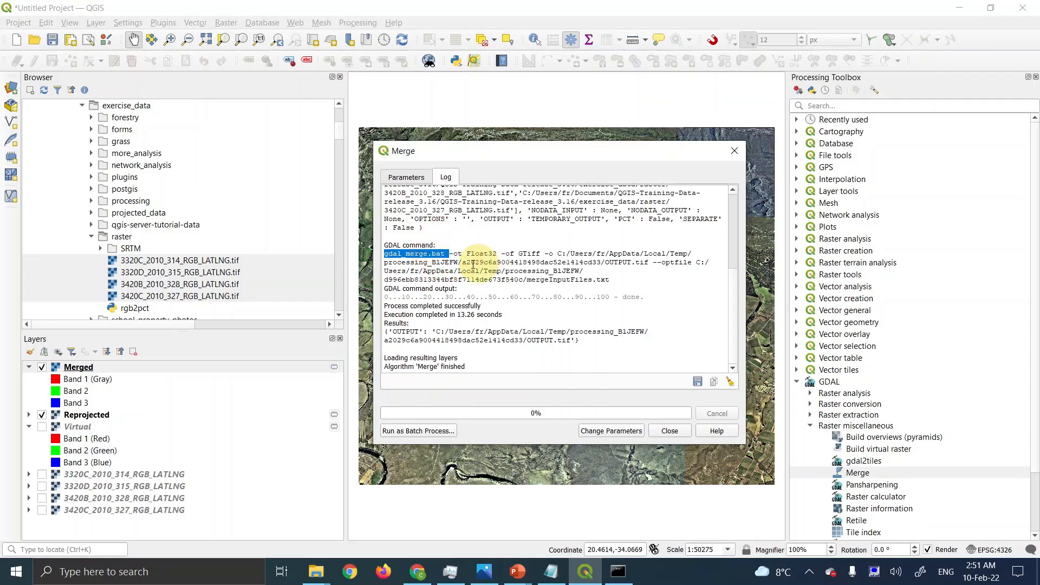
pyautogui.click(461, 254)
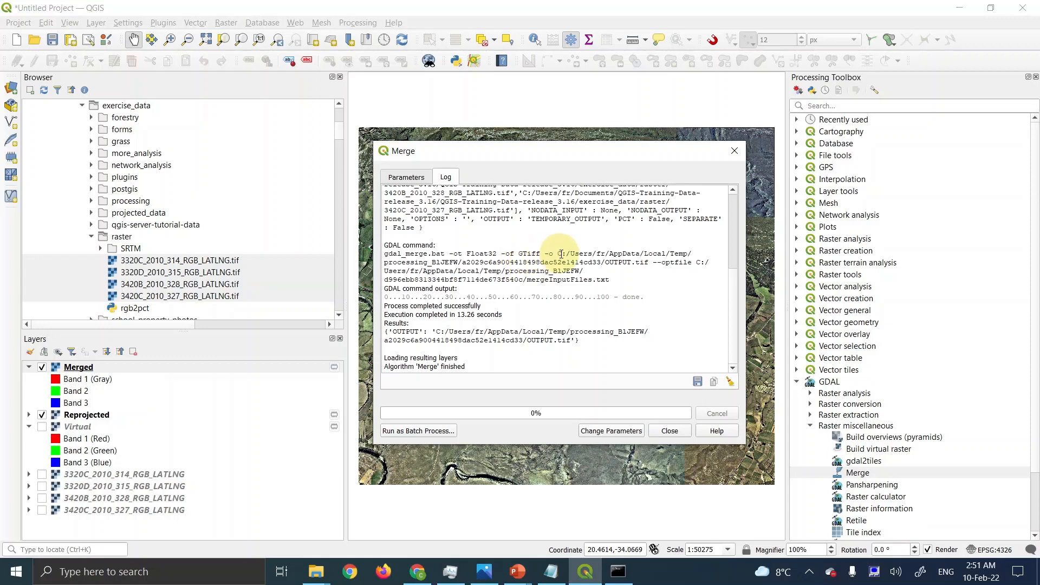
pyautogui.moveTo(557, 254); pyautogui.dragTo(611, 280)
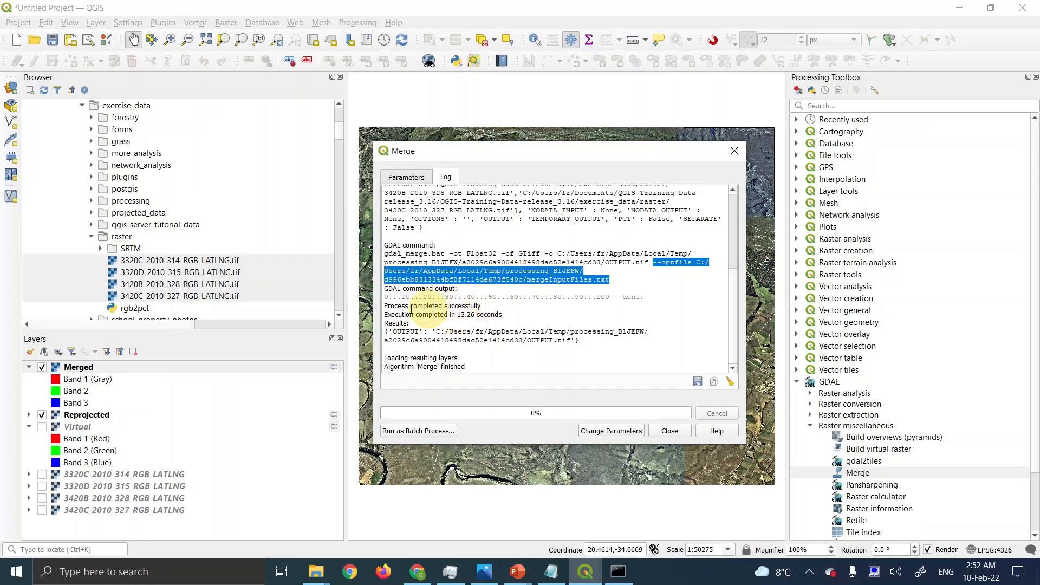
pyautogui.moveTo(401, 307); pyautogui.dragTo(481, 306)
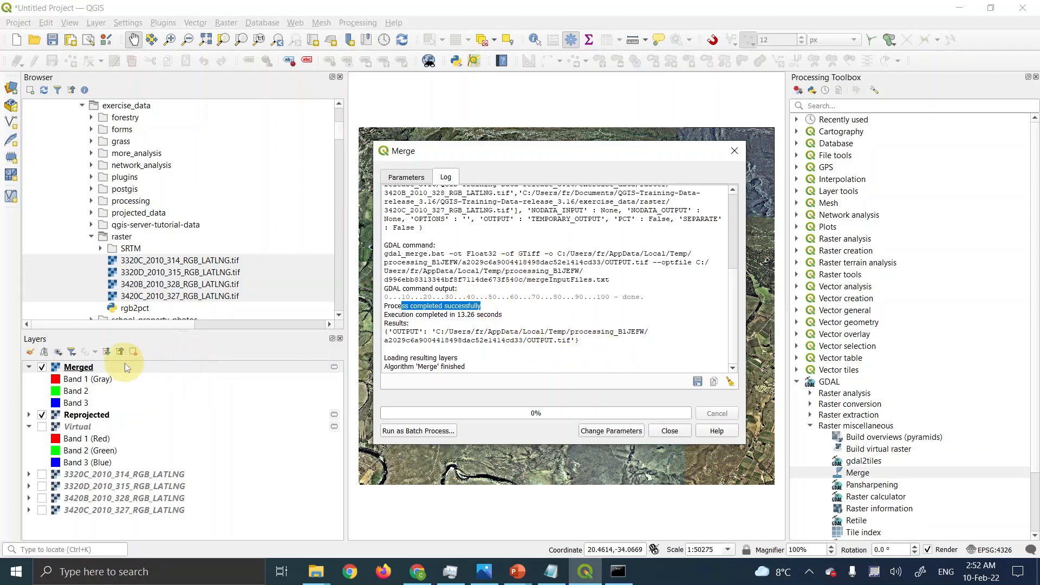
pyautogui.click(671, 431)
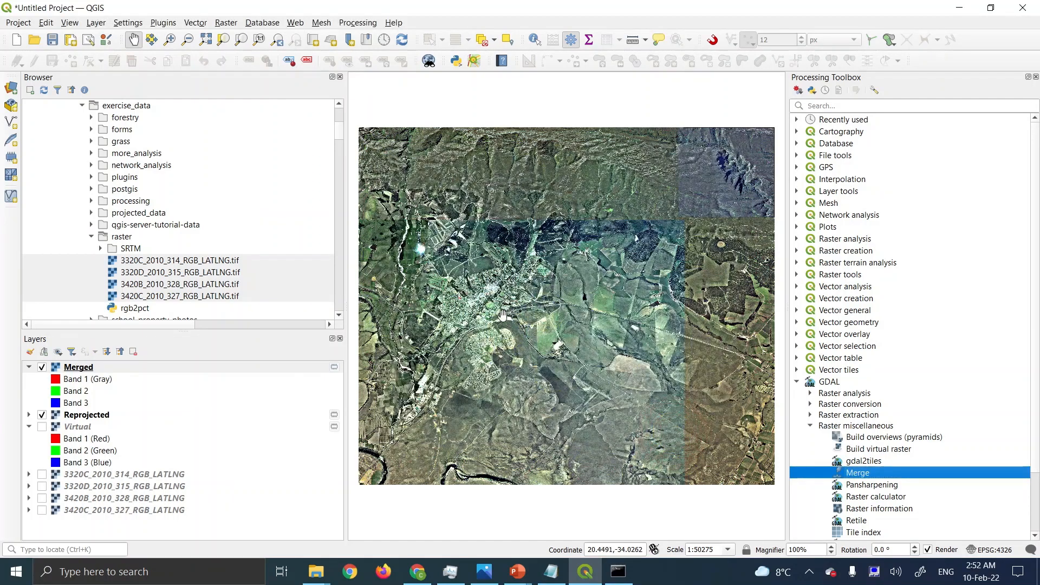
# - Hide the Reprojected layer and compare Merged with Virtual by toggling their visibility, leaving only Merged shown
pyautogui.click(42, 415)
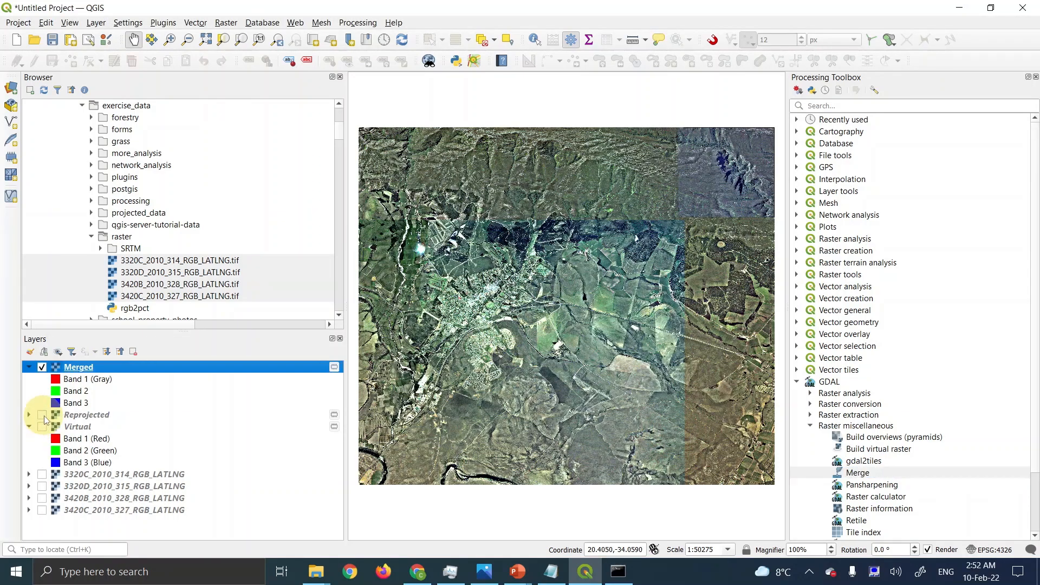
pyautogui.click(43, 427)
pyautogui.click(42, 367)
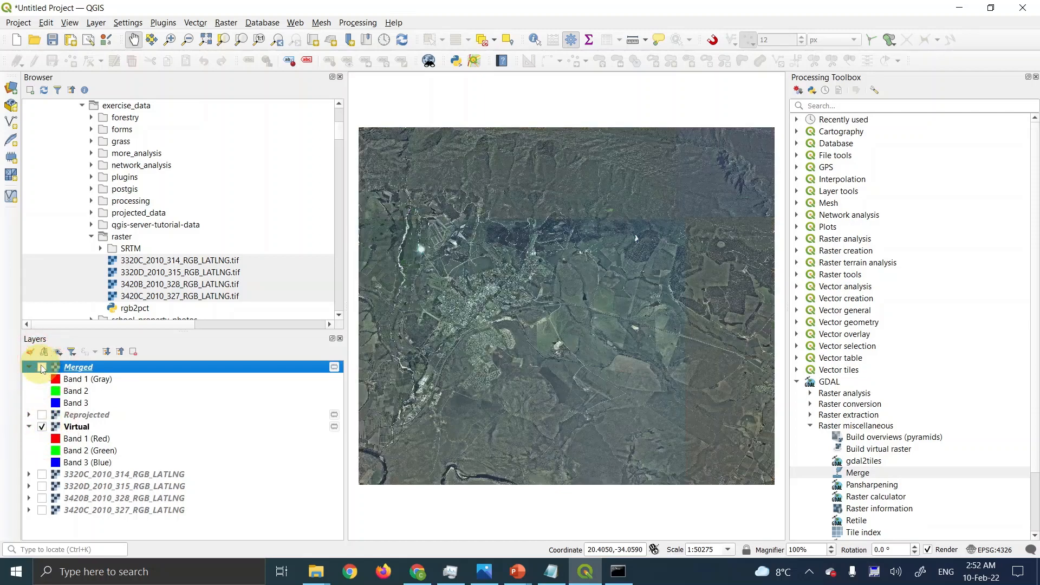
pyautogui.click(42, 367)
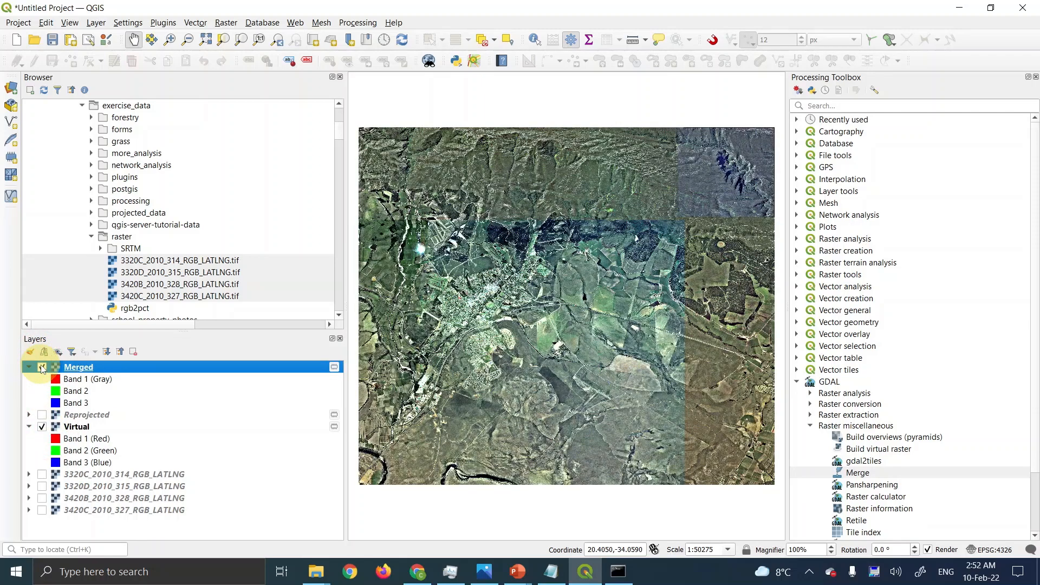
pyautogui.click(42, 367)
pyautogui.click(42, 367)
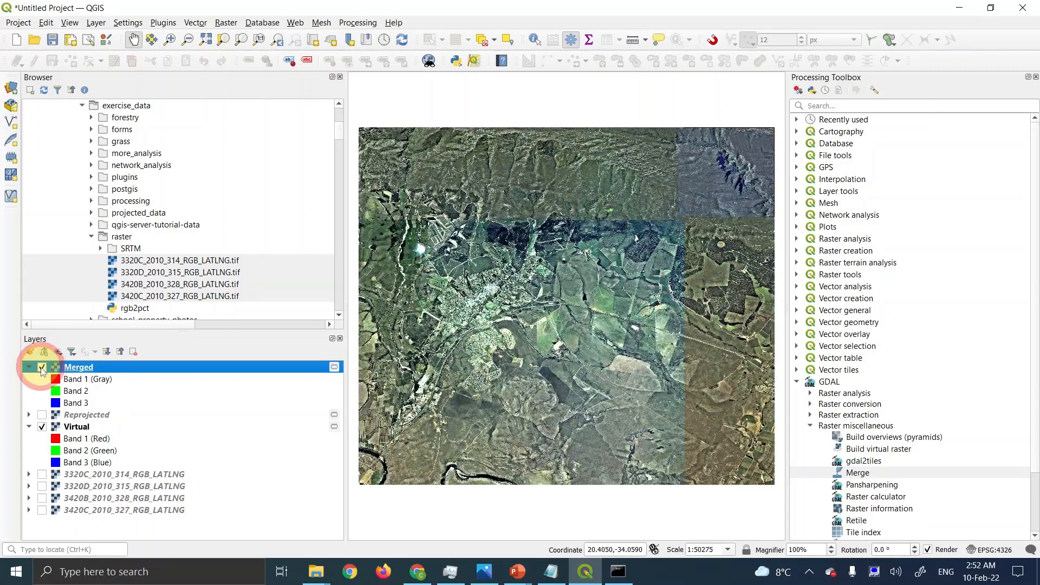
pyautogui.click(41, 427)
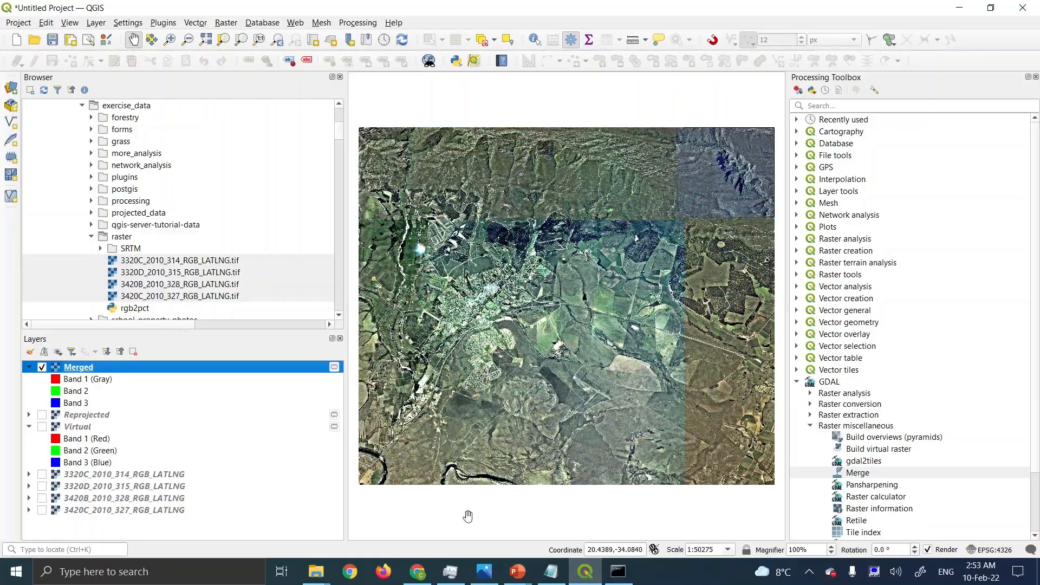
# - Switch to the manual in Chrome and read the In Conclusion and What's Next sections of lesson 7.1
pyautogui.click(417, 571)
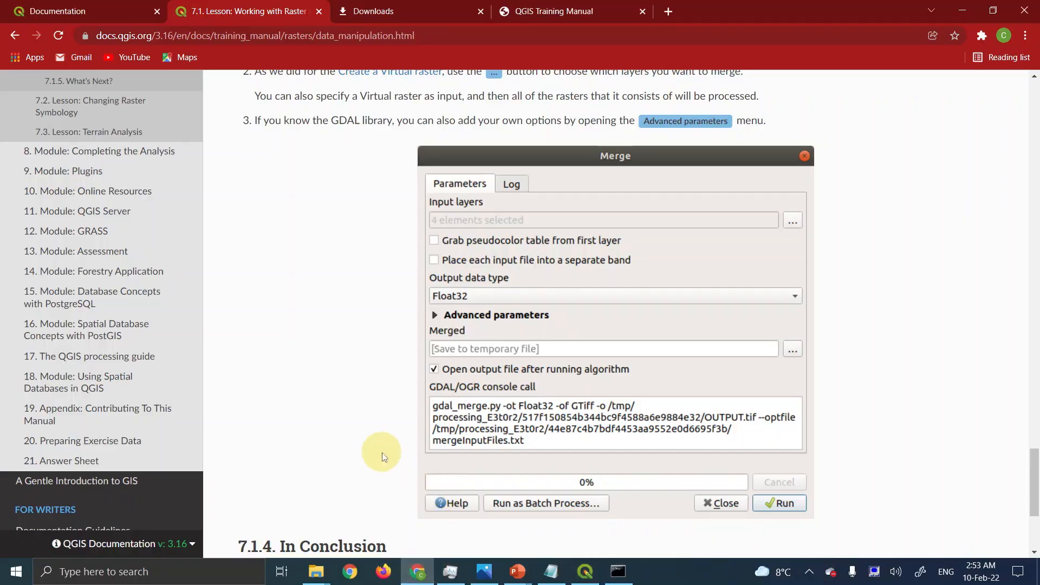
pyautogui.scroll(-20, 382, 455)
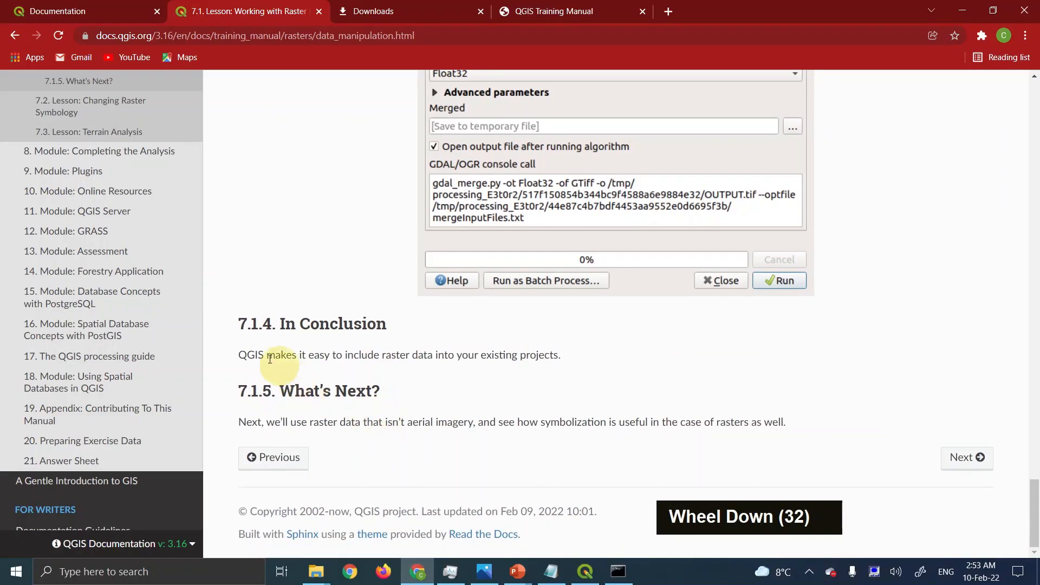
pyautogui.moveTo(240, 355); pyautogui.dragTo(574, 352)
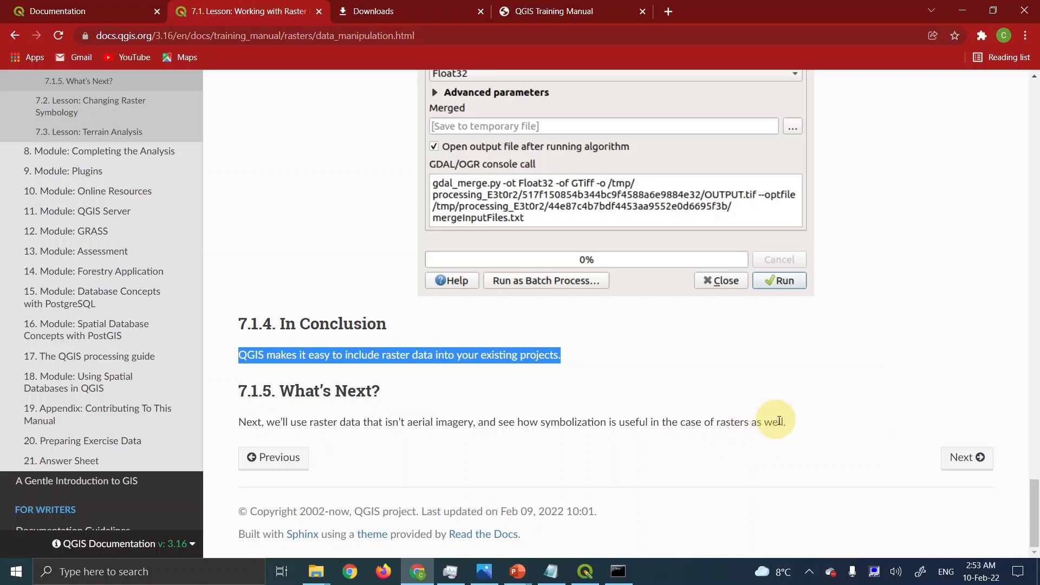
pyautogui.moveTo(791, 423); pyautogui.dragTo(544, 421)
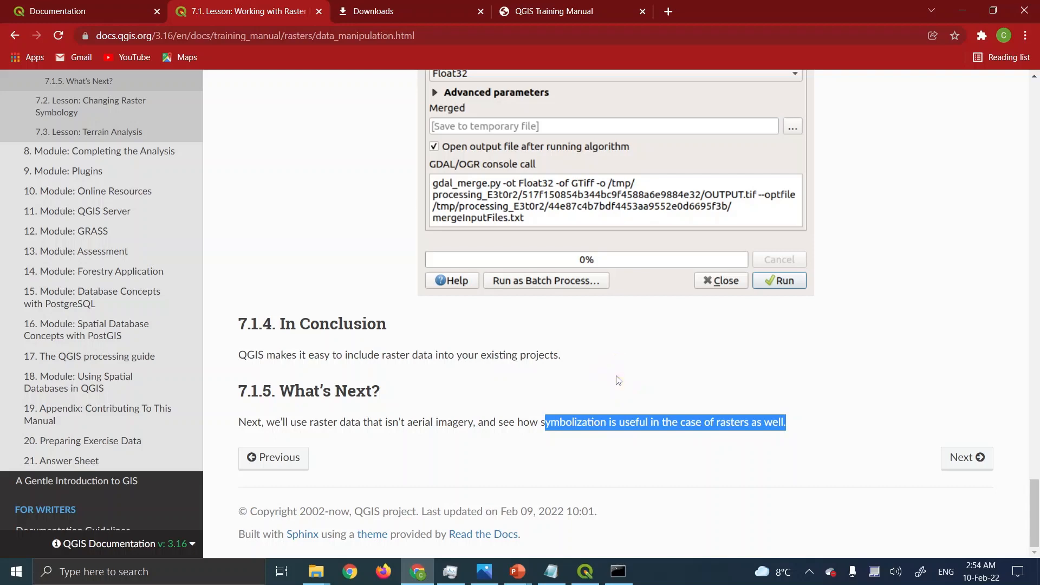
pyautogui.hotkey('ctrl', 'alt')
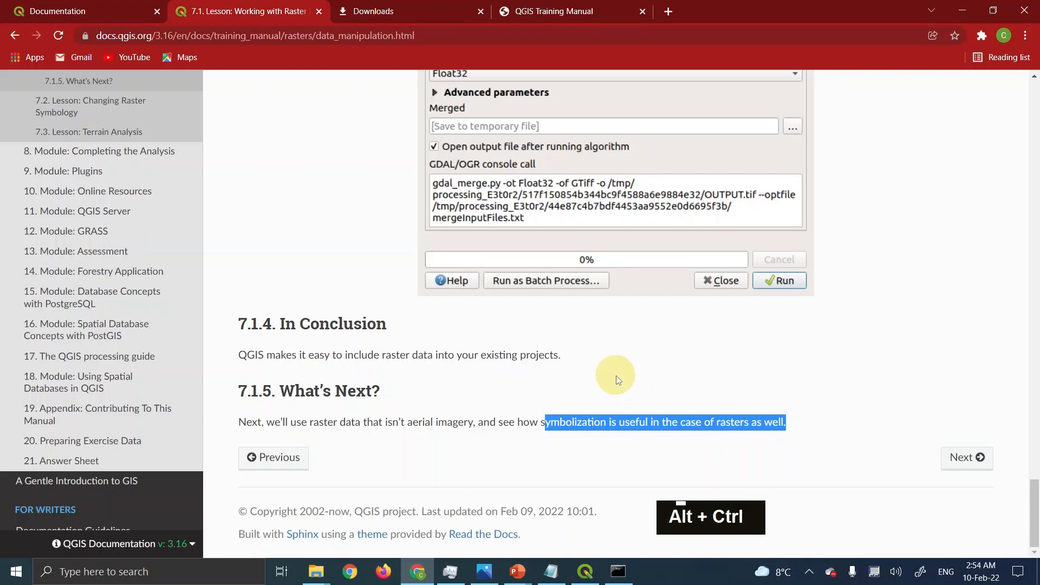